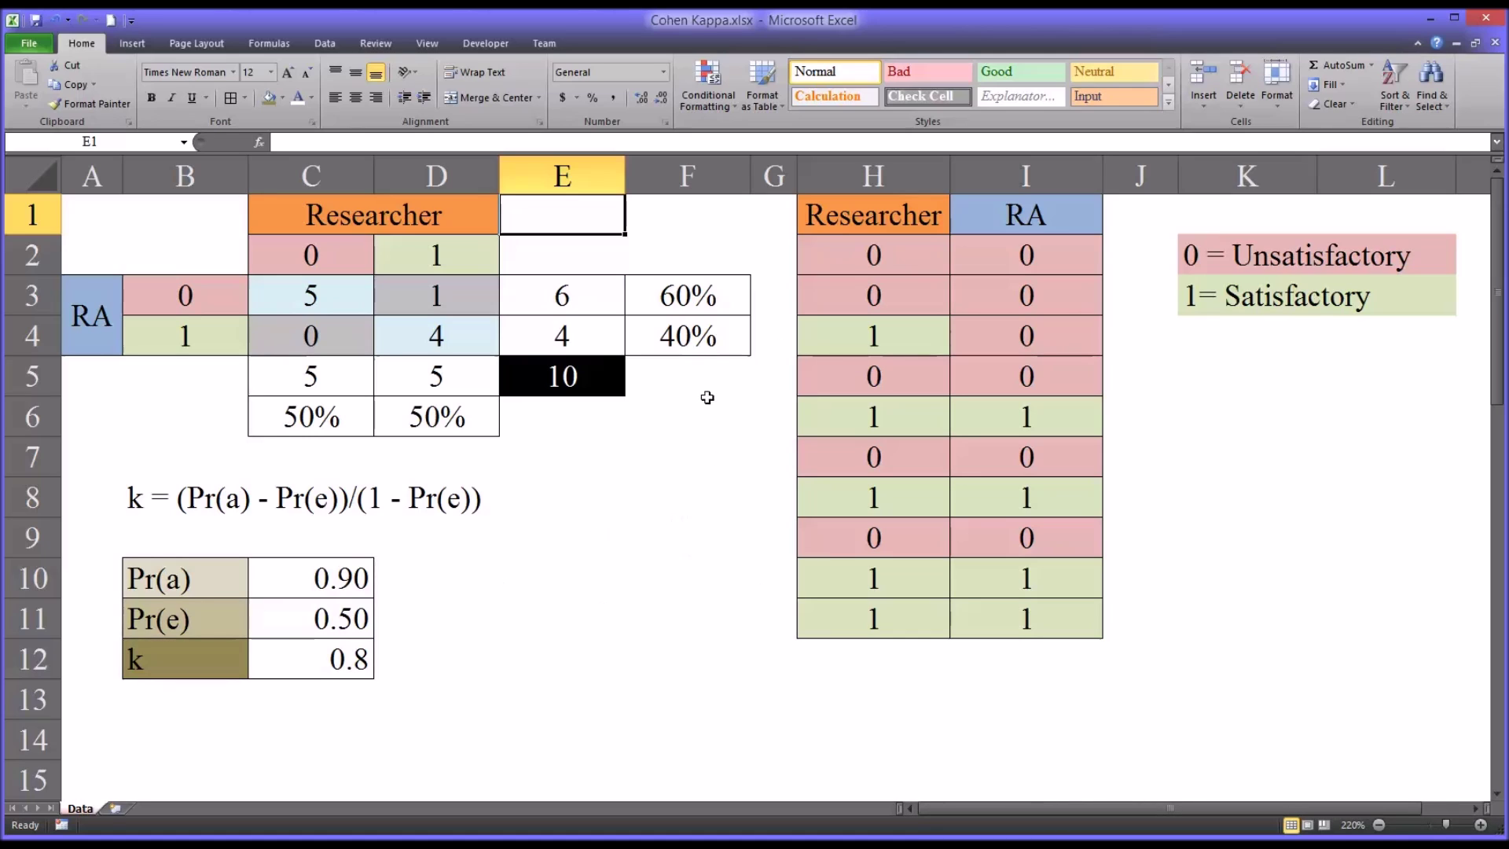
- Highlight the Researcher and RA rating columns H1:I11 and their headings
click(857, 216)
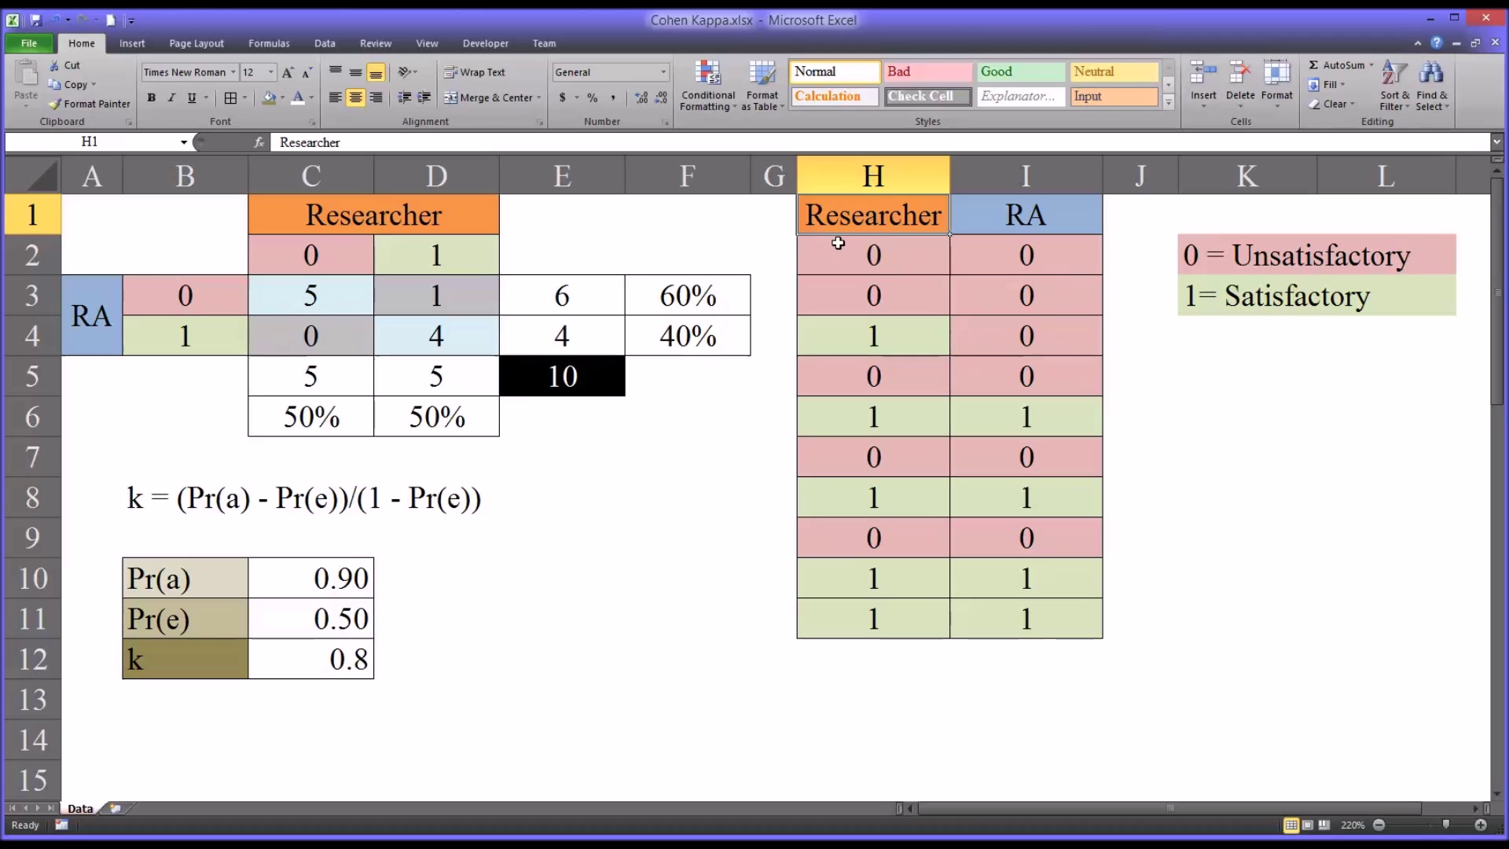
drag(834, 218, 993, 609)
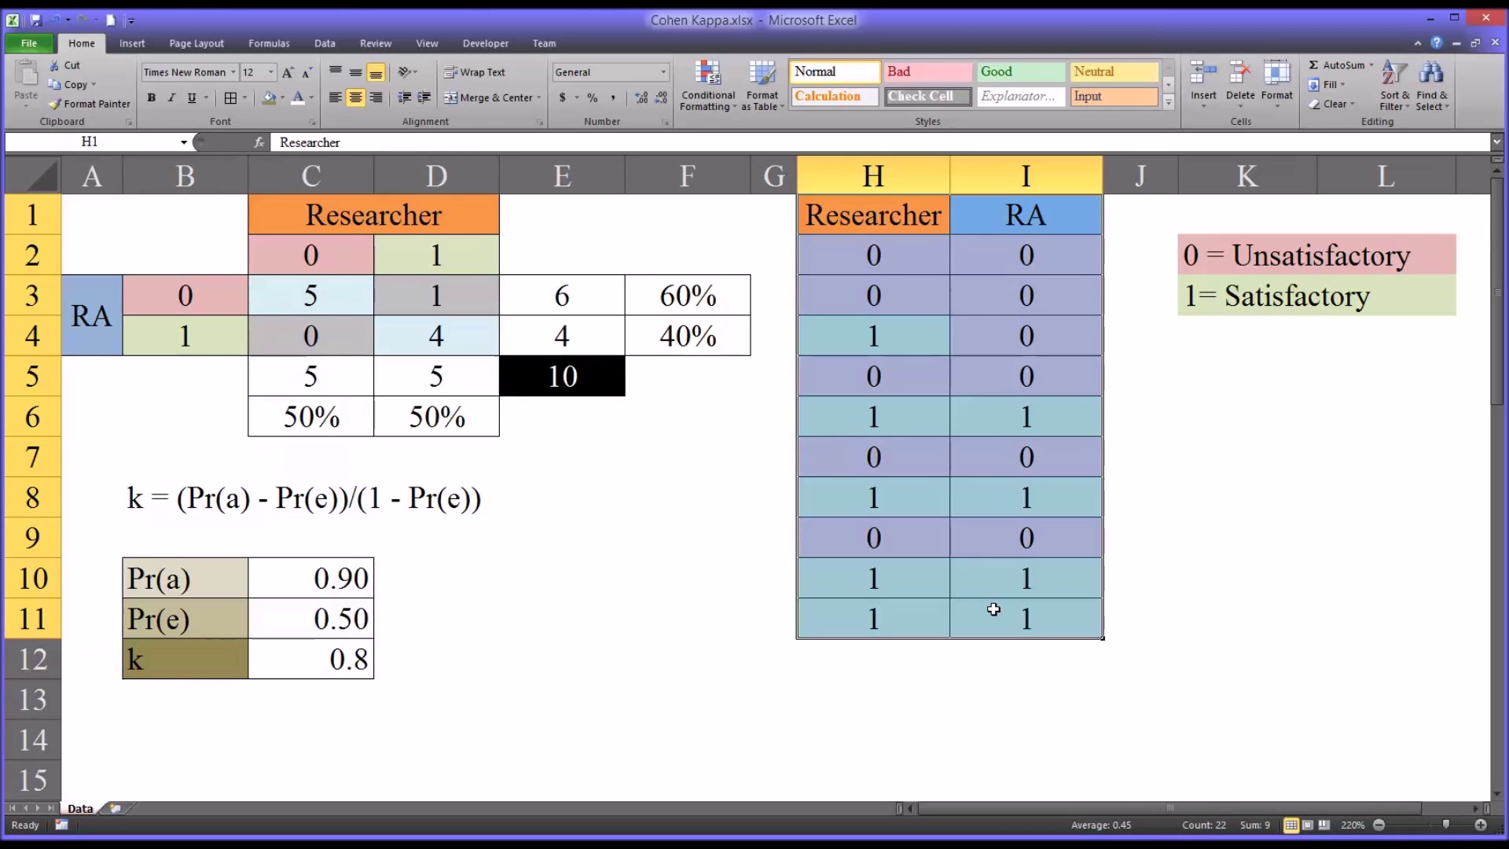
click(895, 224)
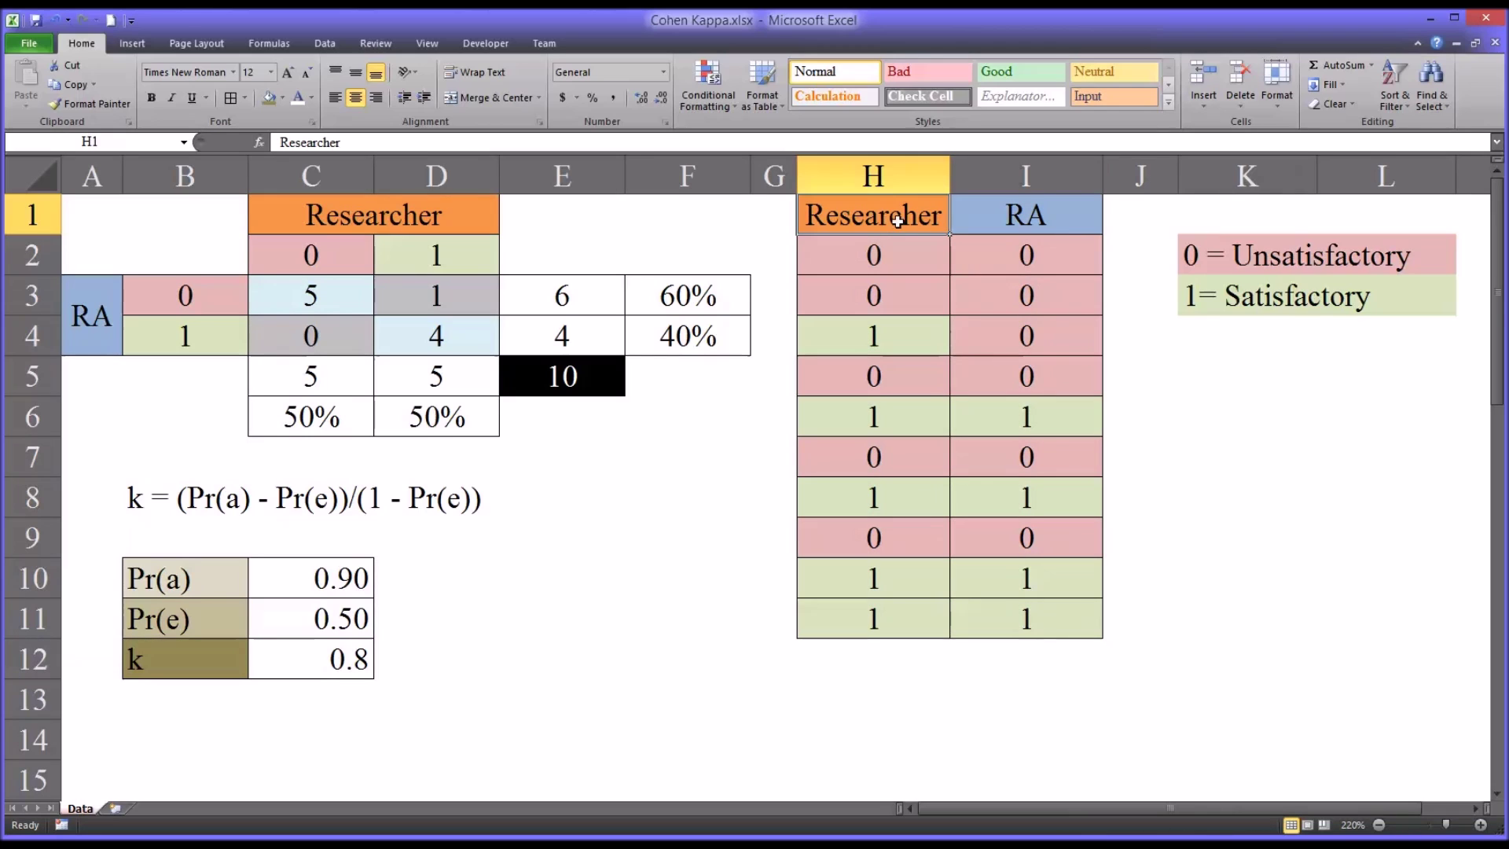
click(1019, 209)
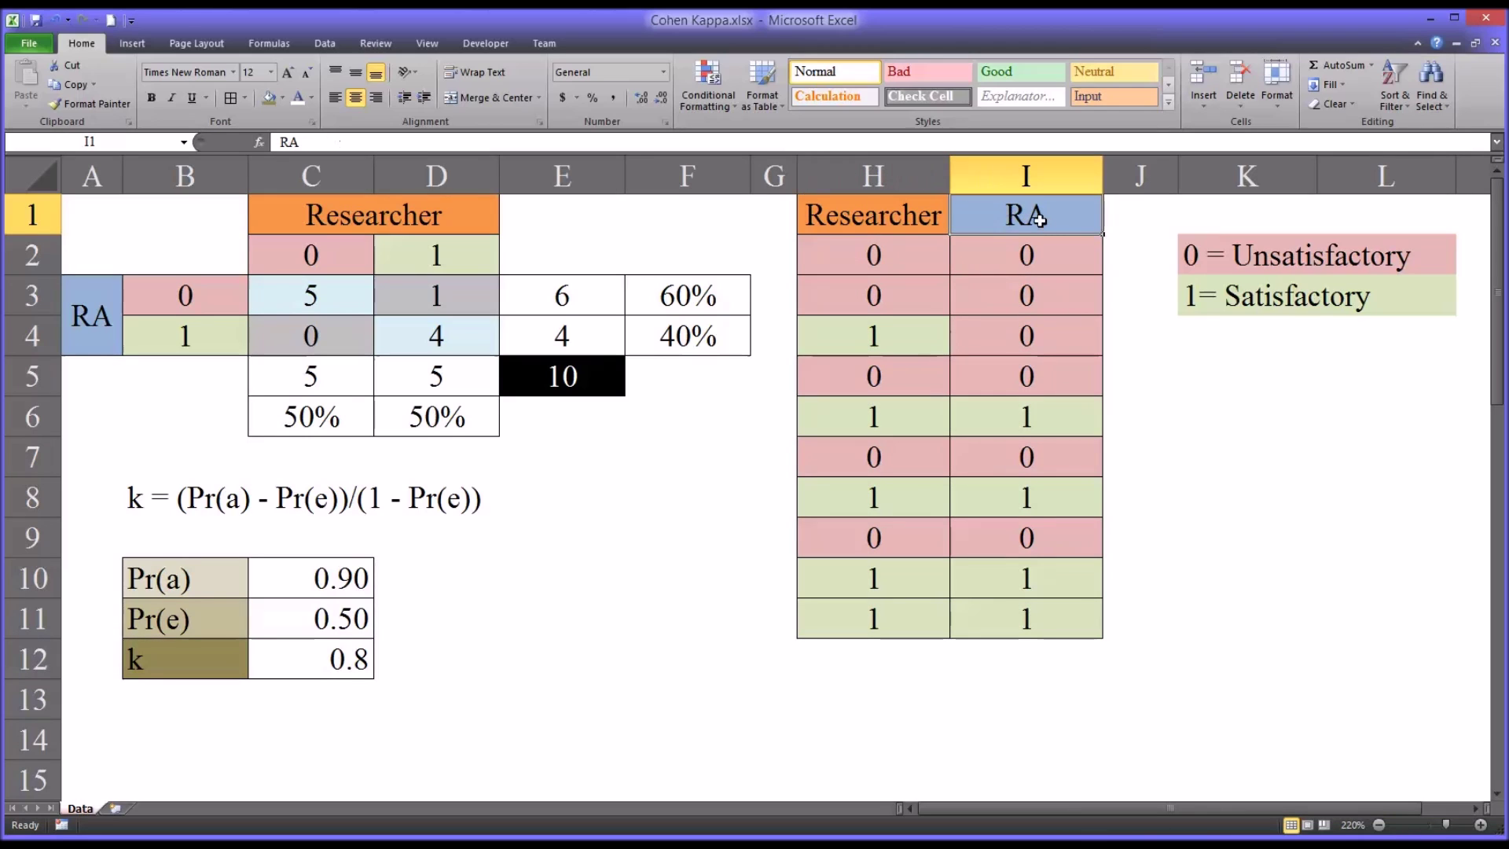
click(874, 223)
click(998, 219)
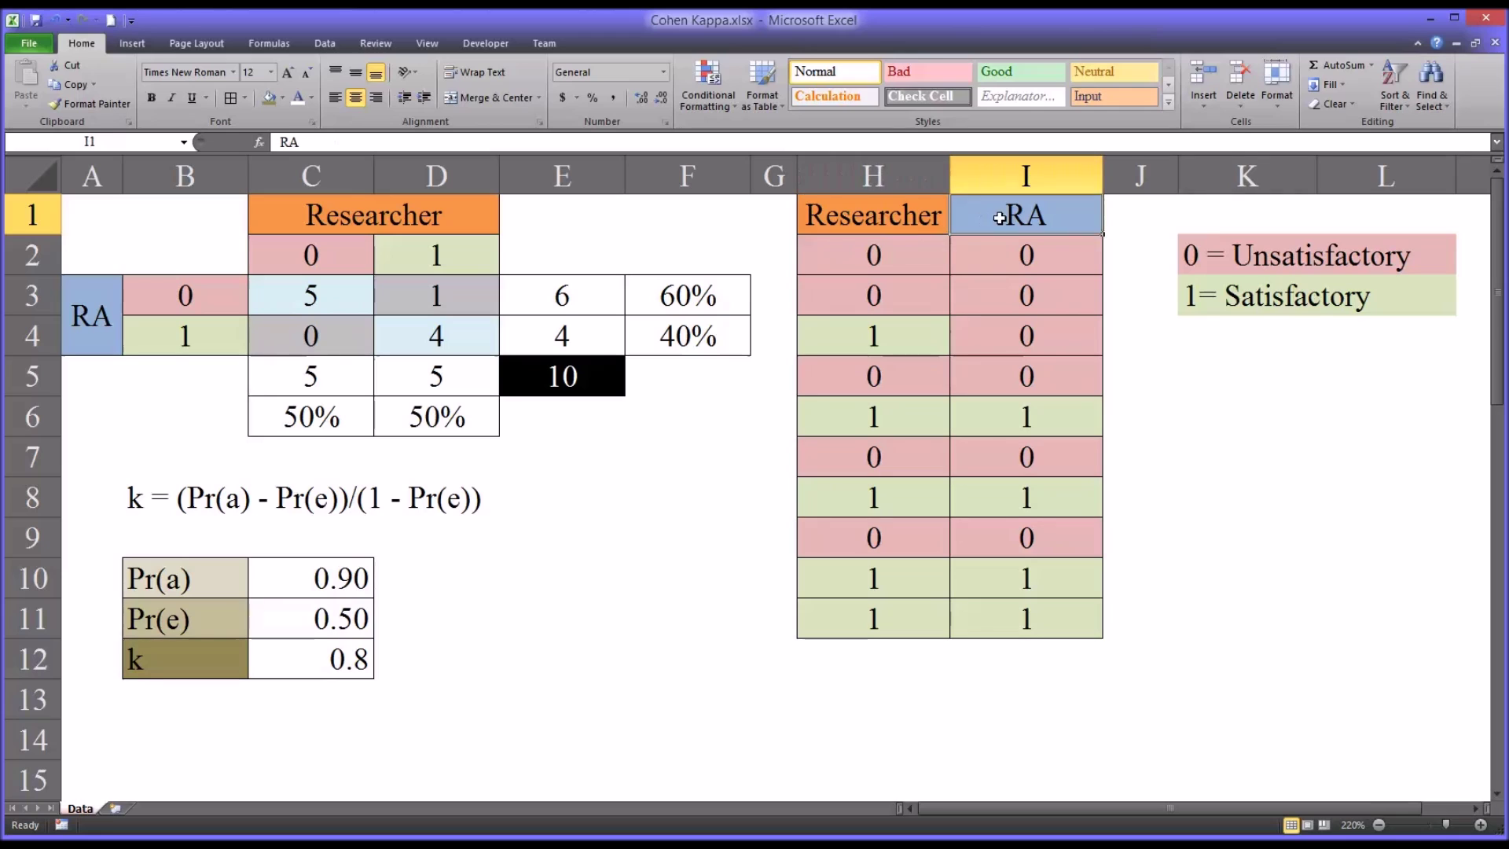
click(919, 227)
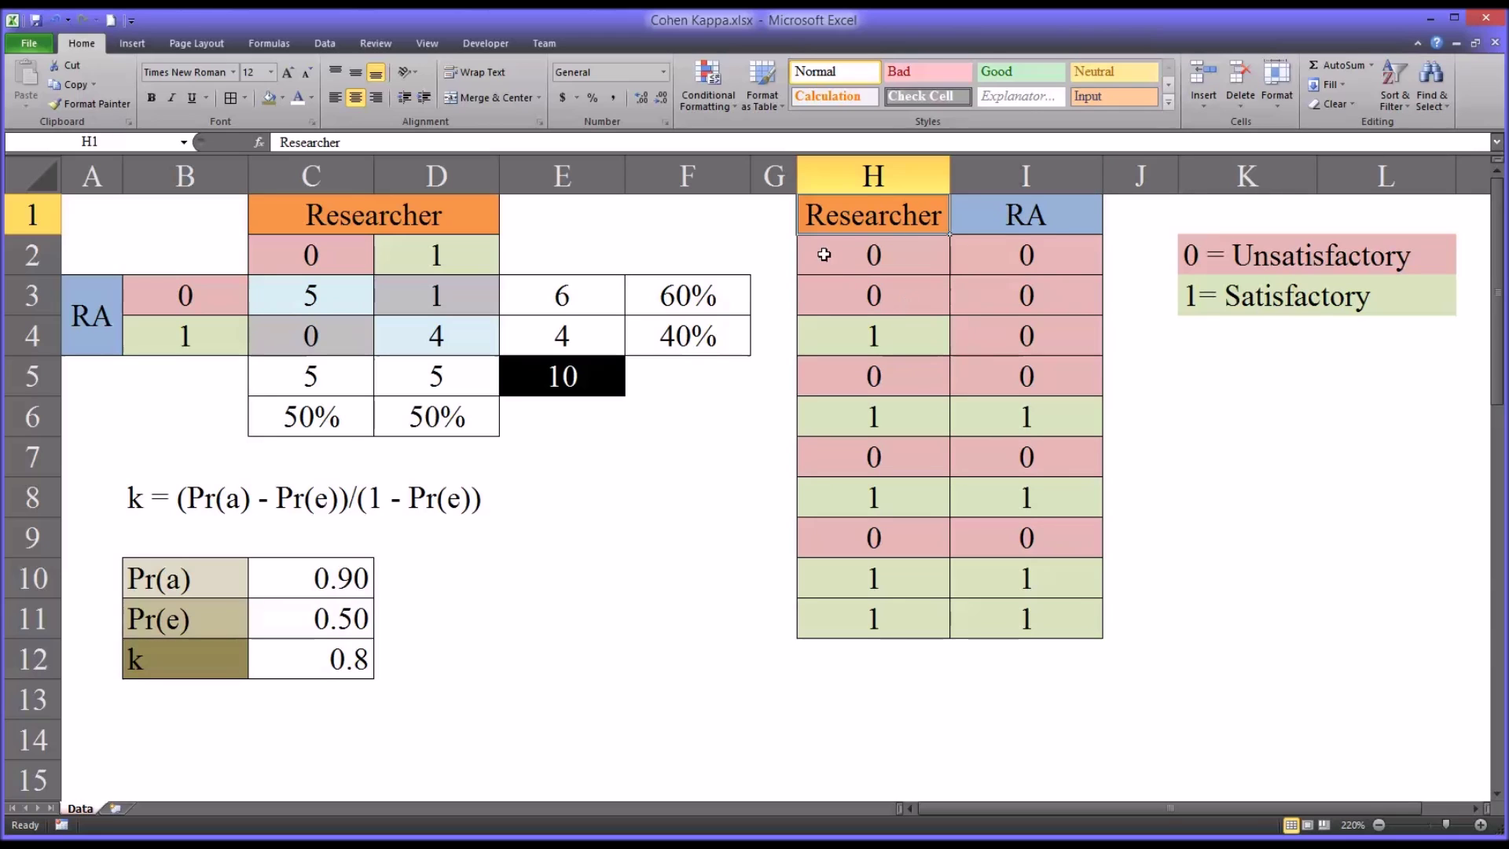
drag(824, 255, 1016, 604)
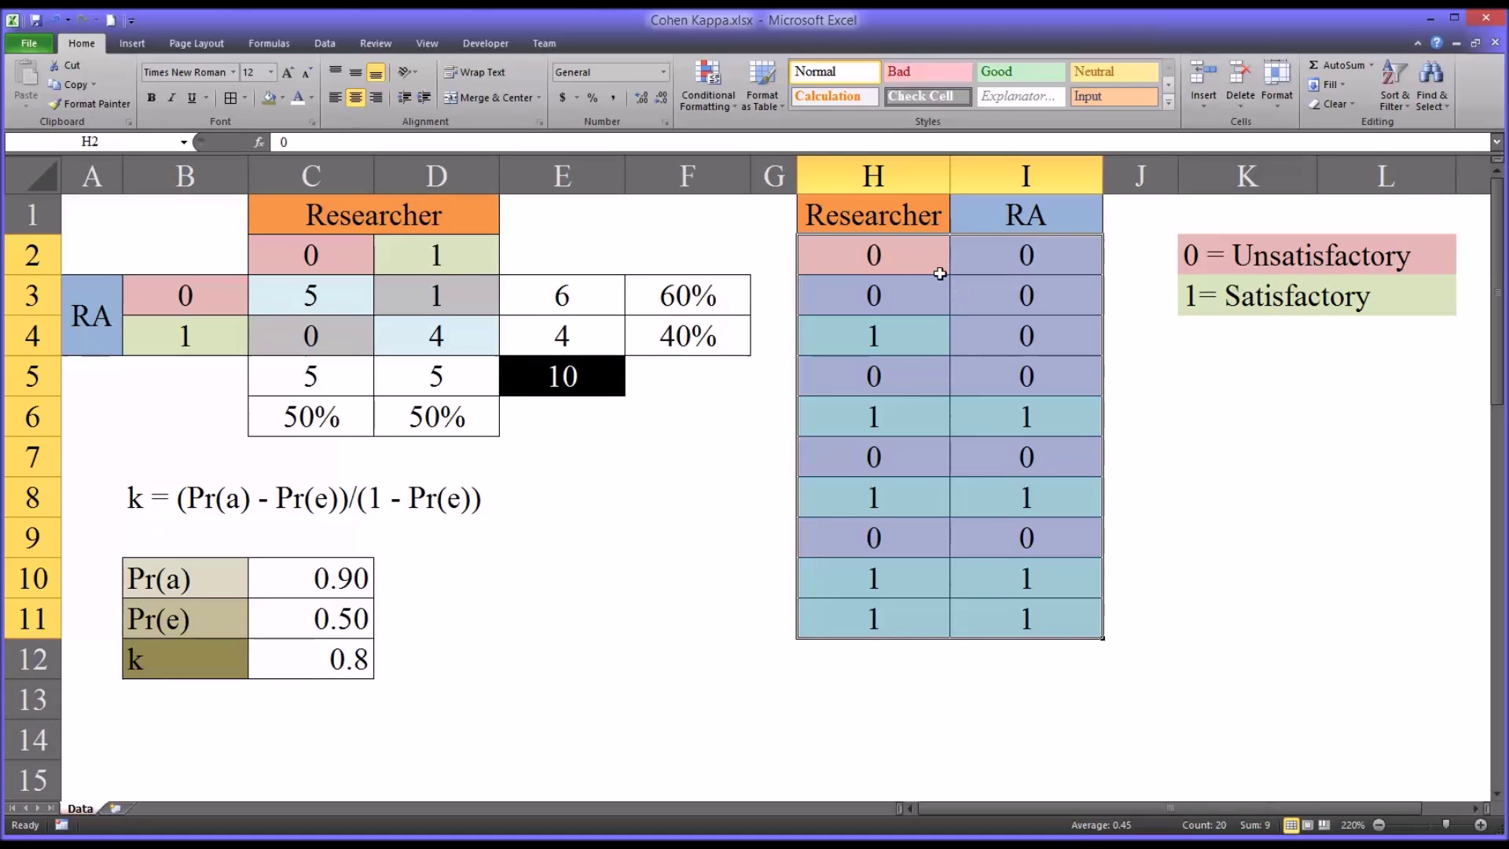
click(882, 258)
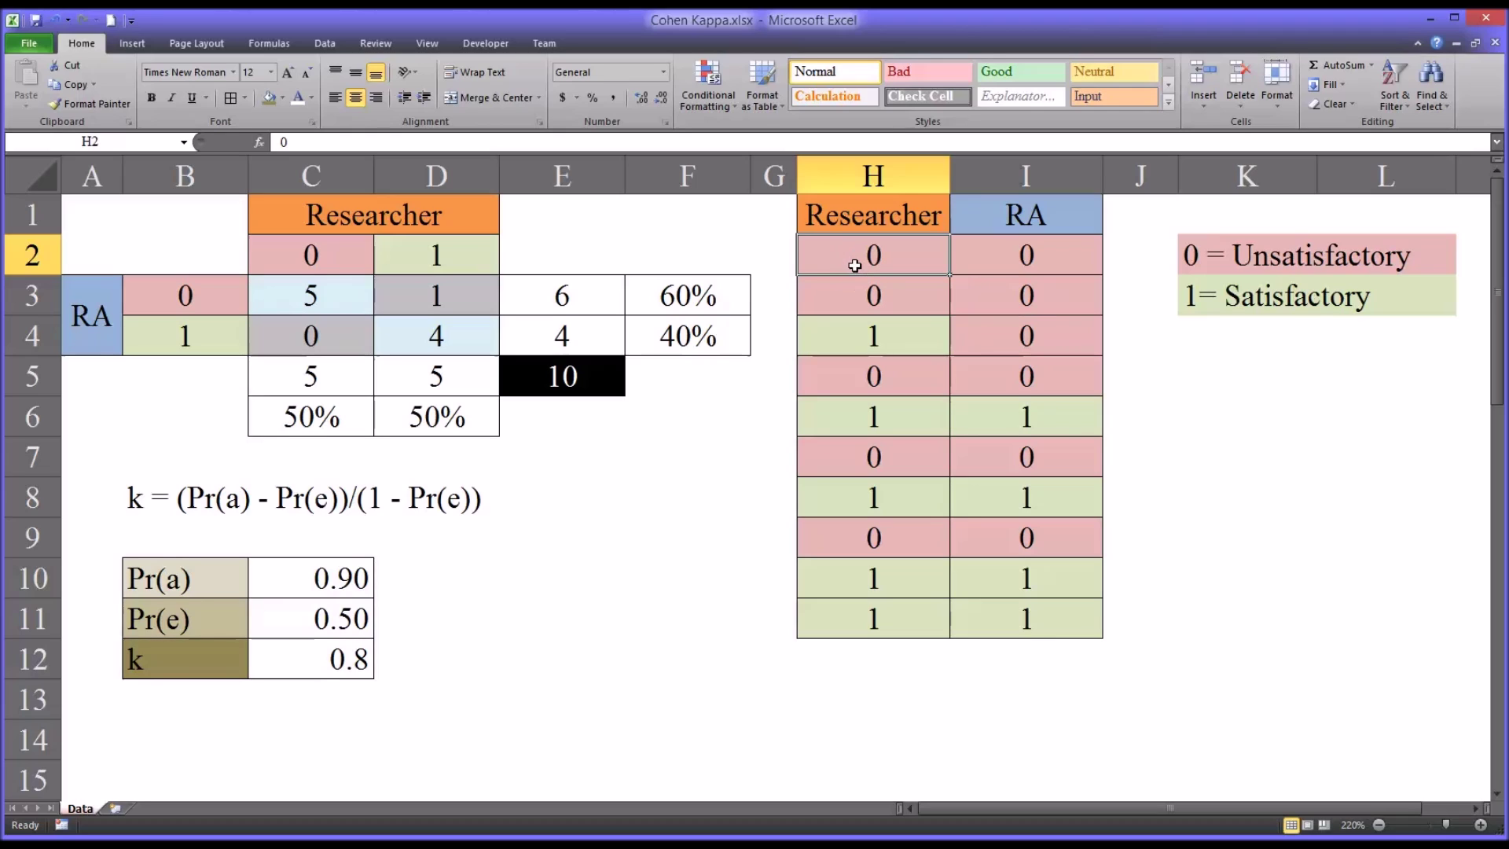
- Relate ratings 0 and 1 to the legend entries 0 = Unsatisfactory and 1 = Satisfactory
click(1194, 260)
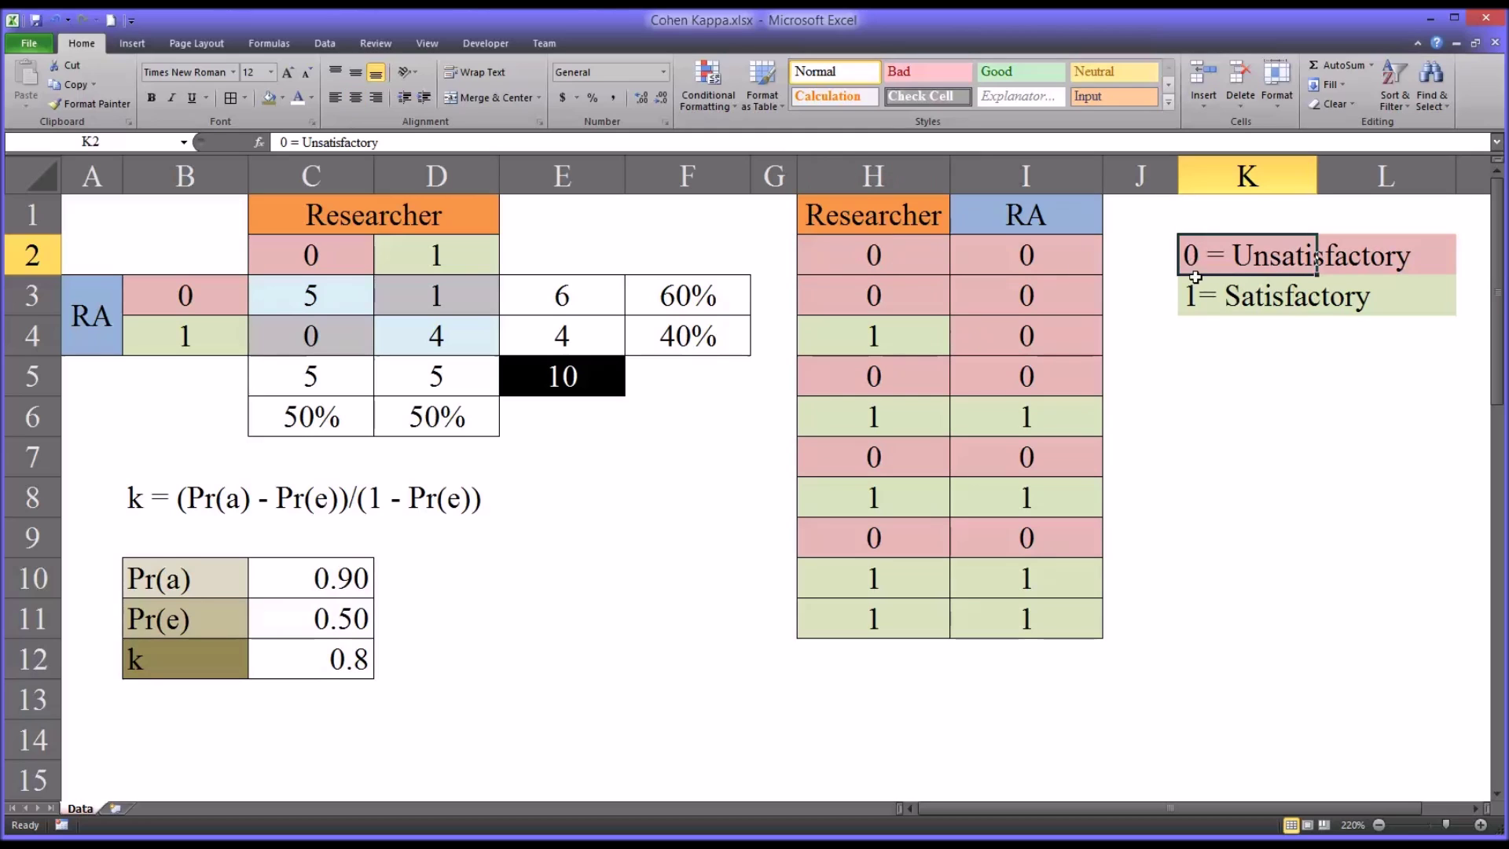
click(925, 266)
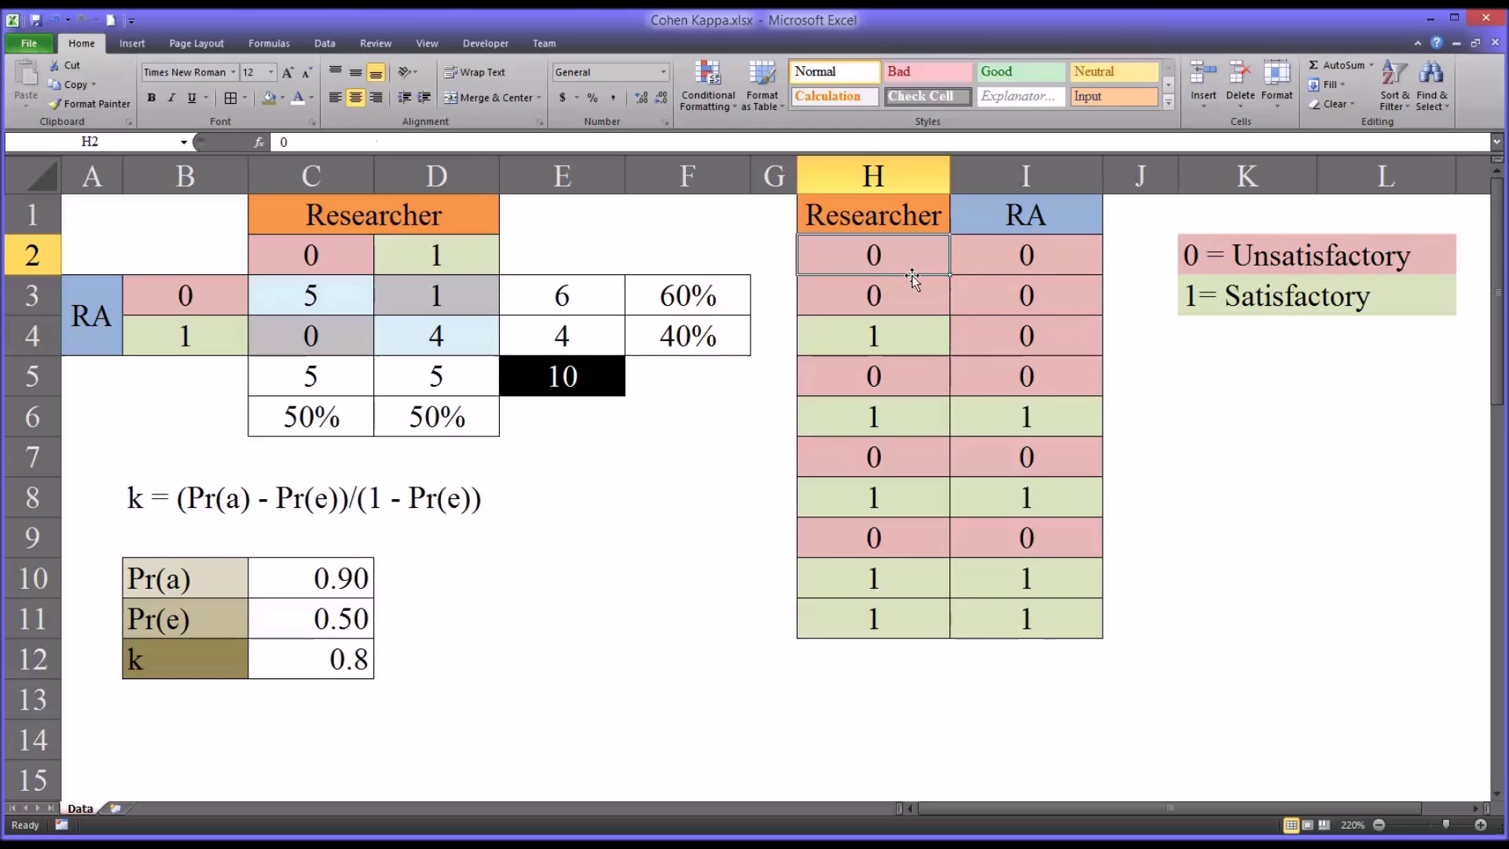
click(896, 338)
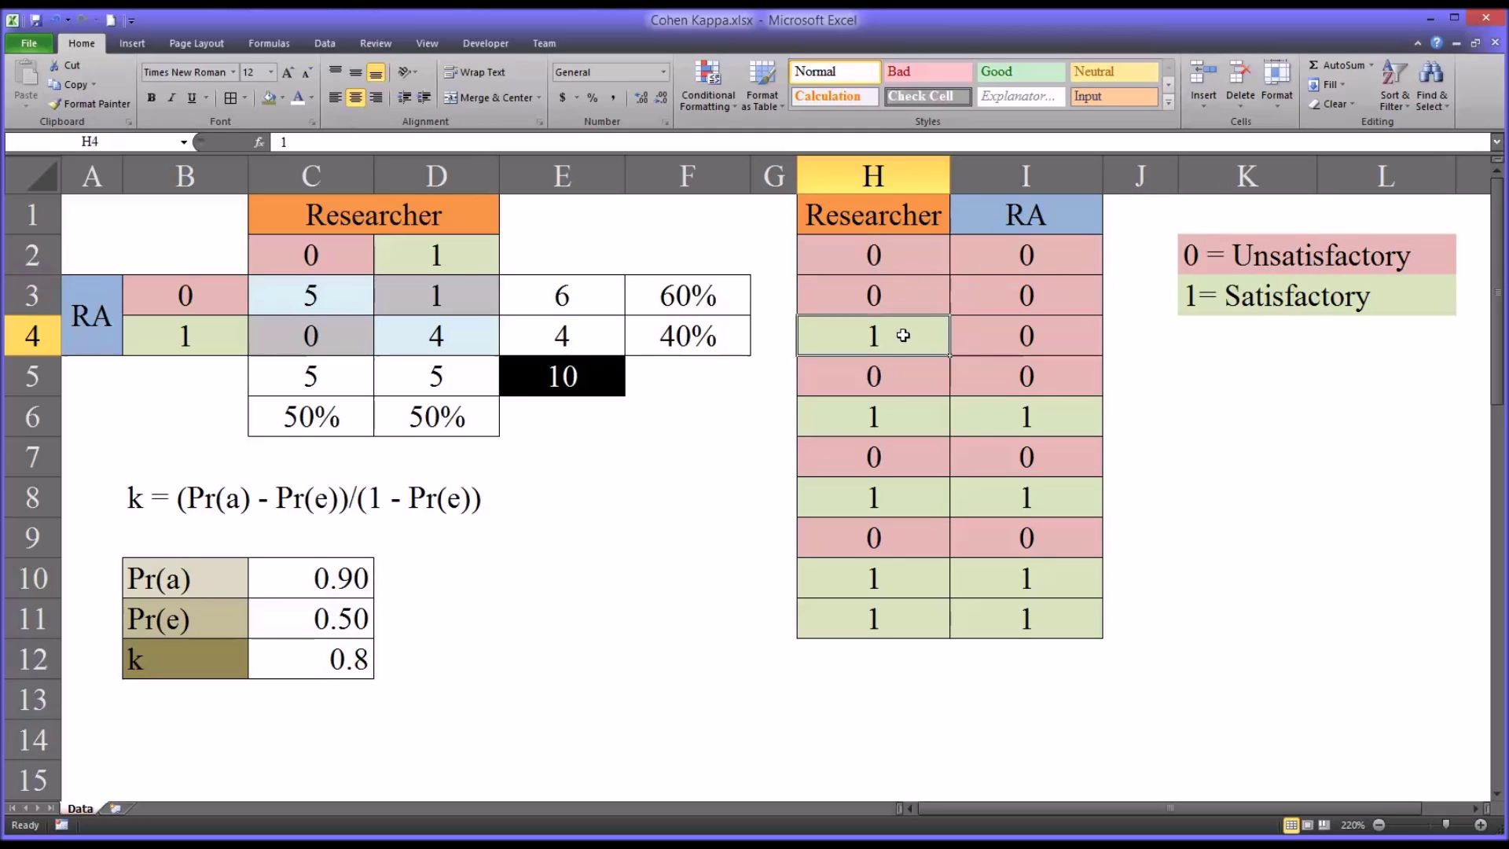
click(1207, 305)
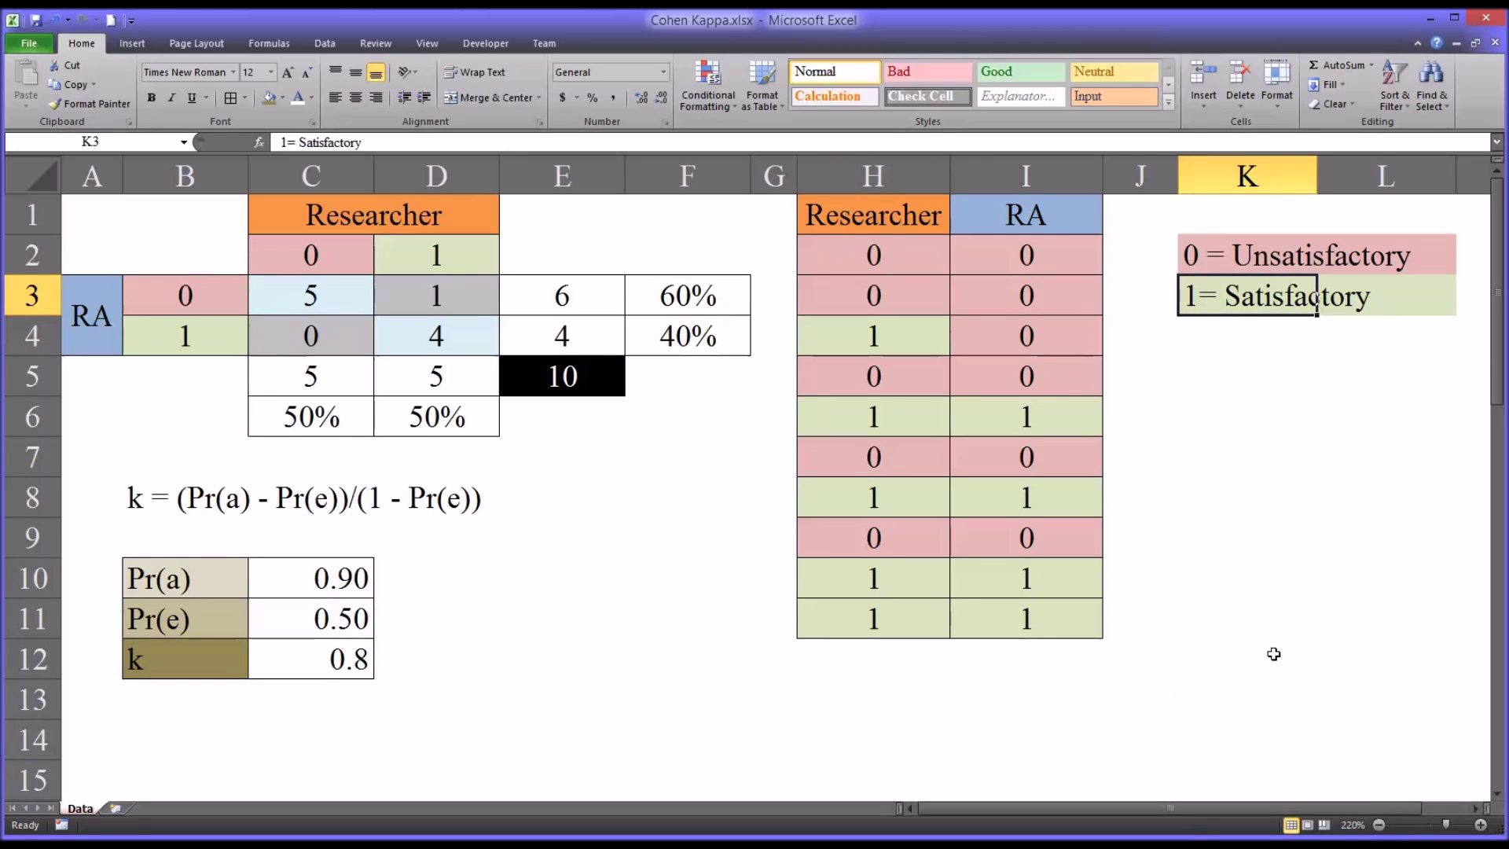
- Reselect the ratings table H1:I11 with its Researcher and RA headings
click(885, 228)
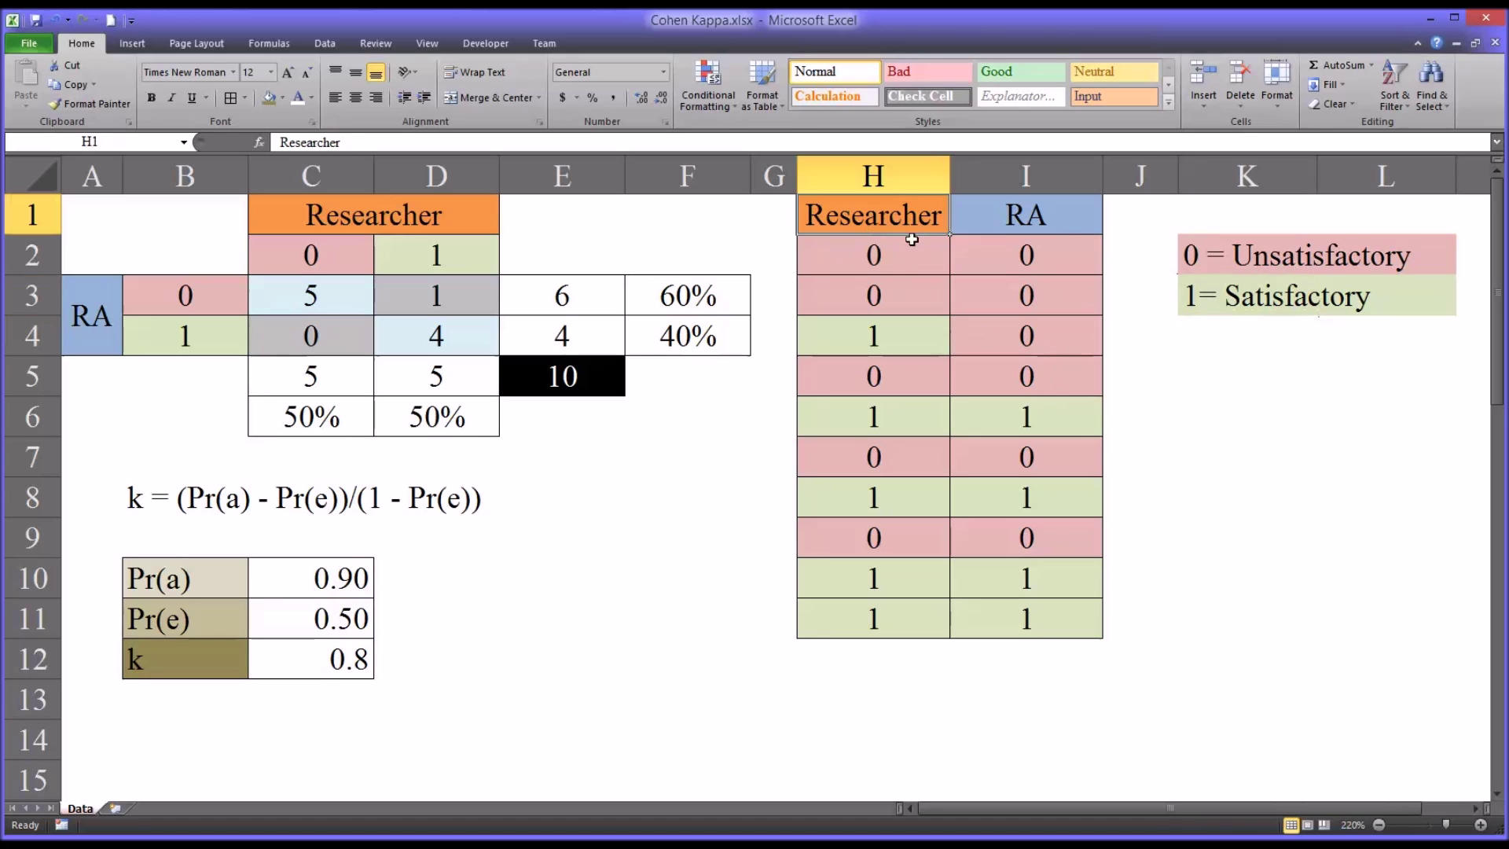
drag(912, 239, 990, 617)
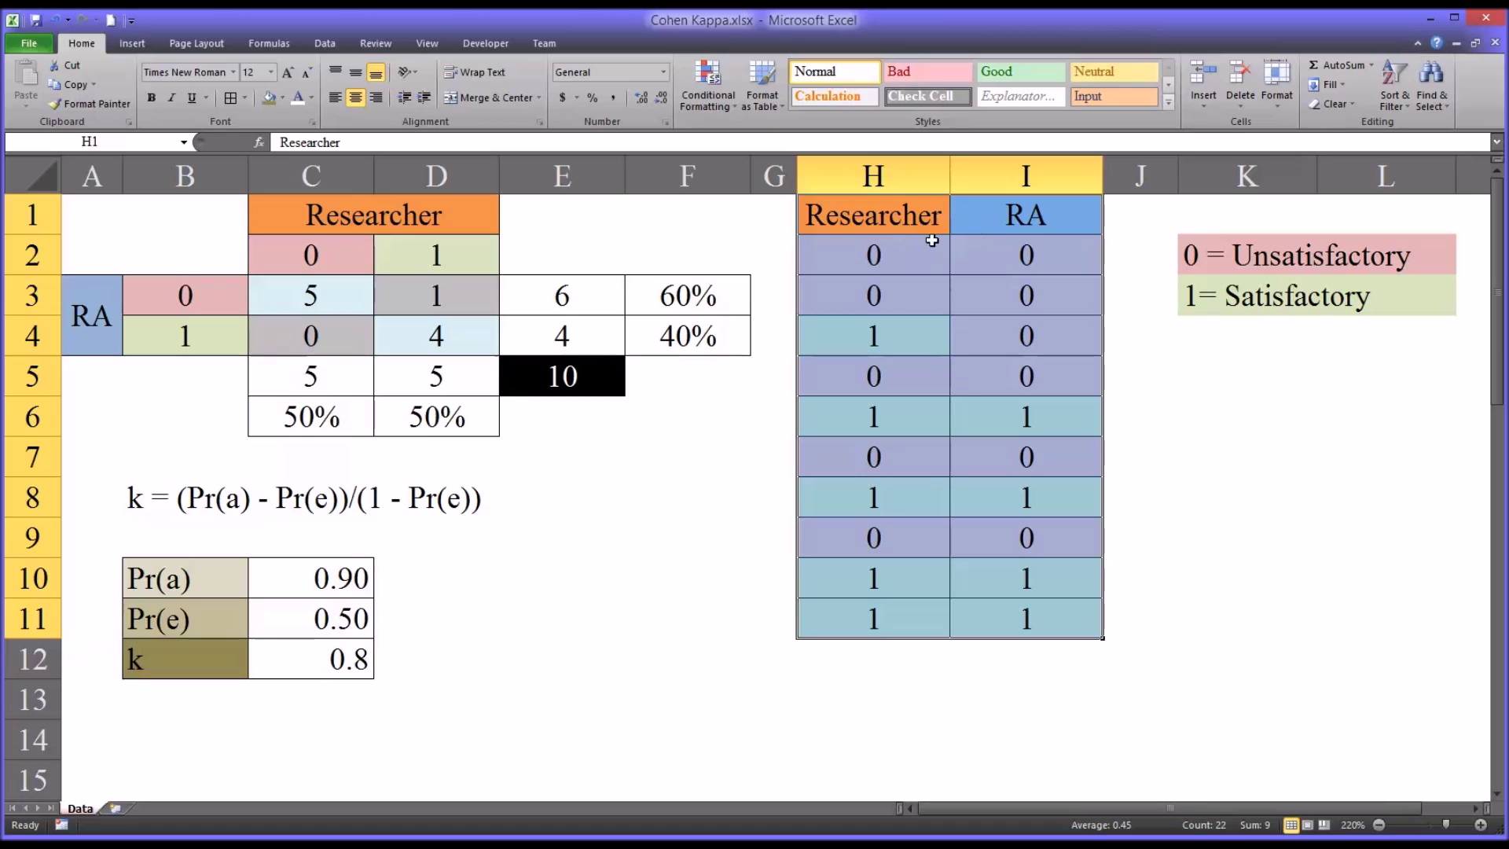
click(856, 224)
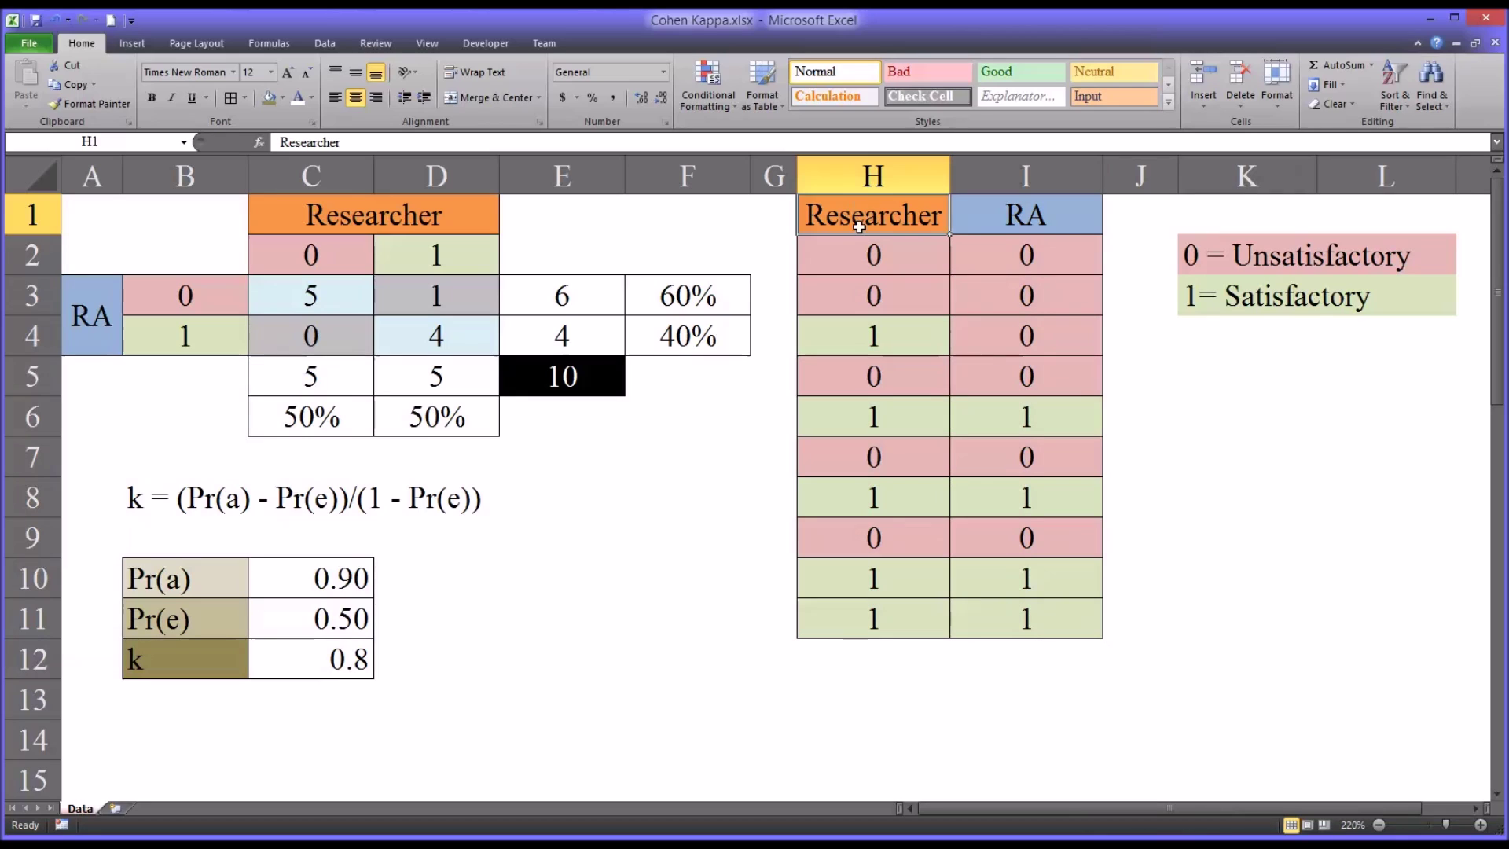
click(995, 220)
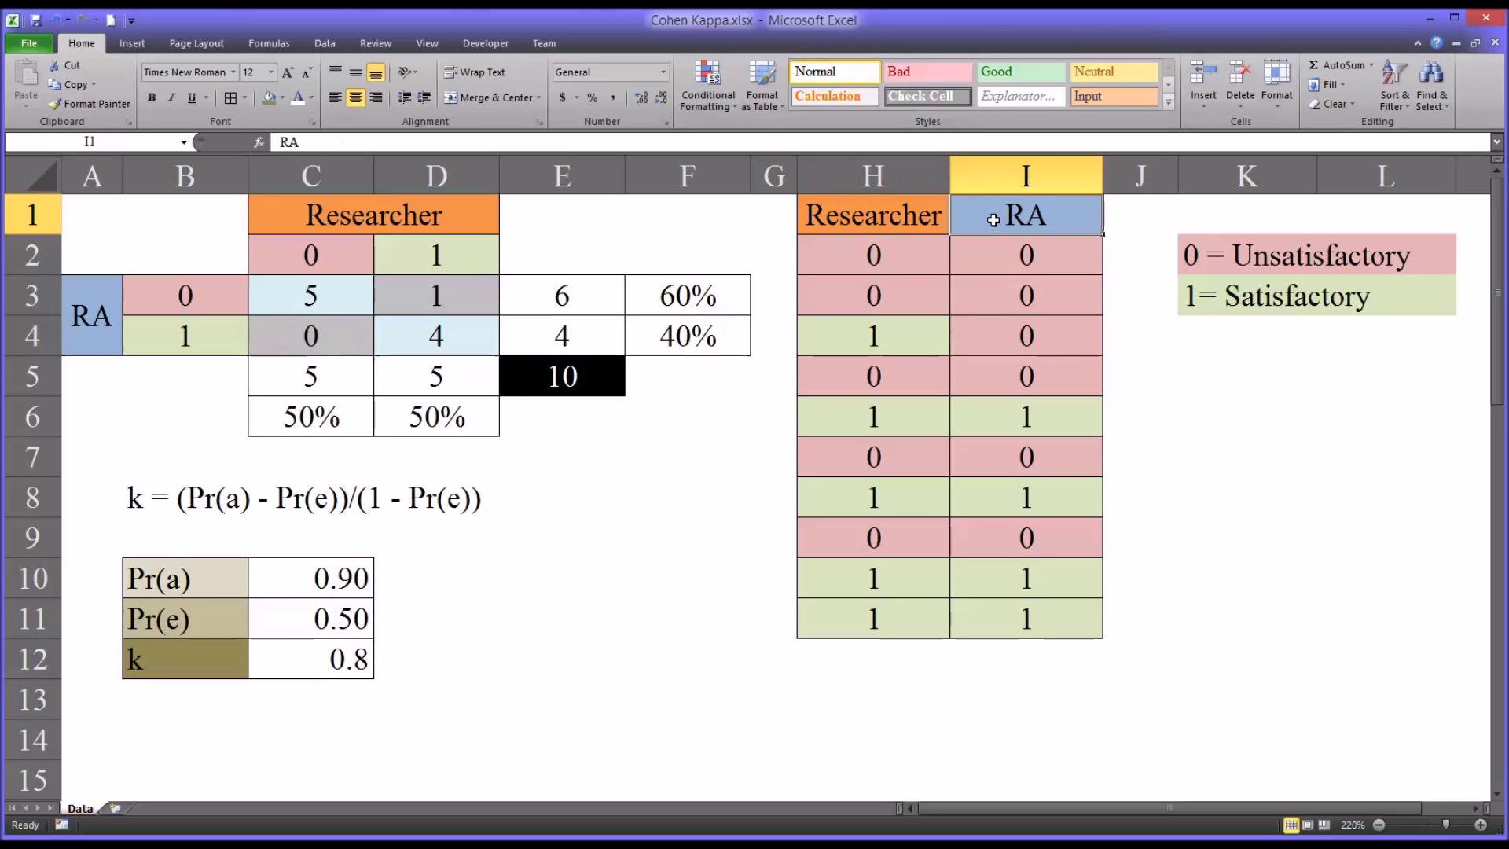
click(914, 228)
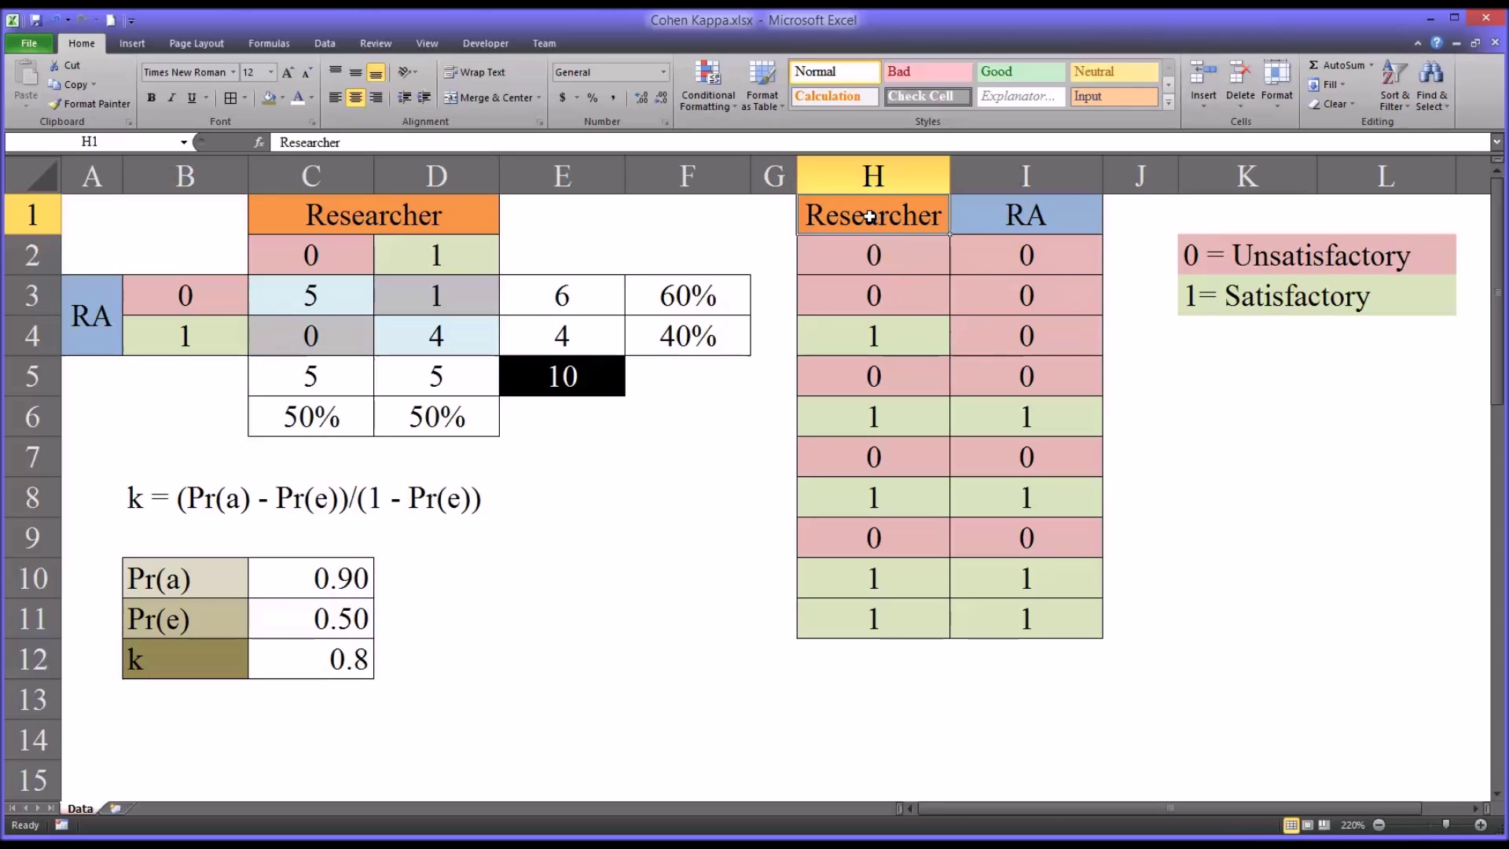
drag(870, 217, 985, 606)
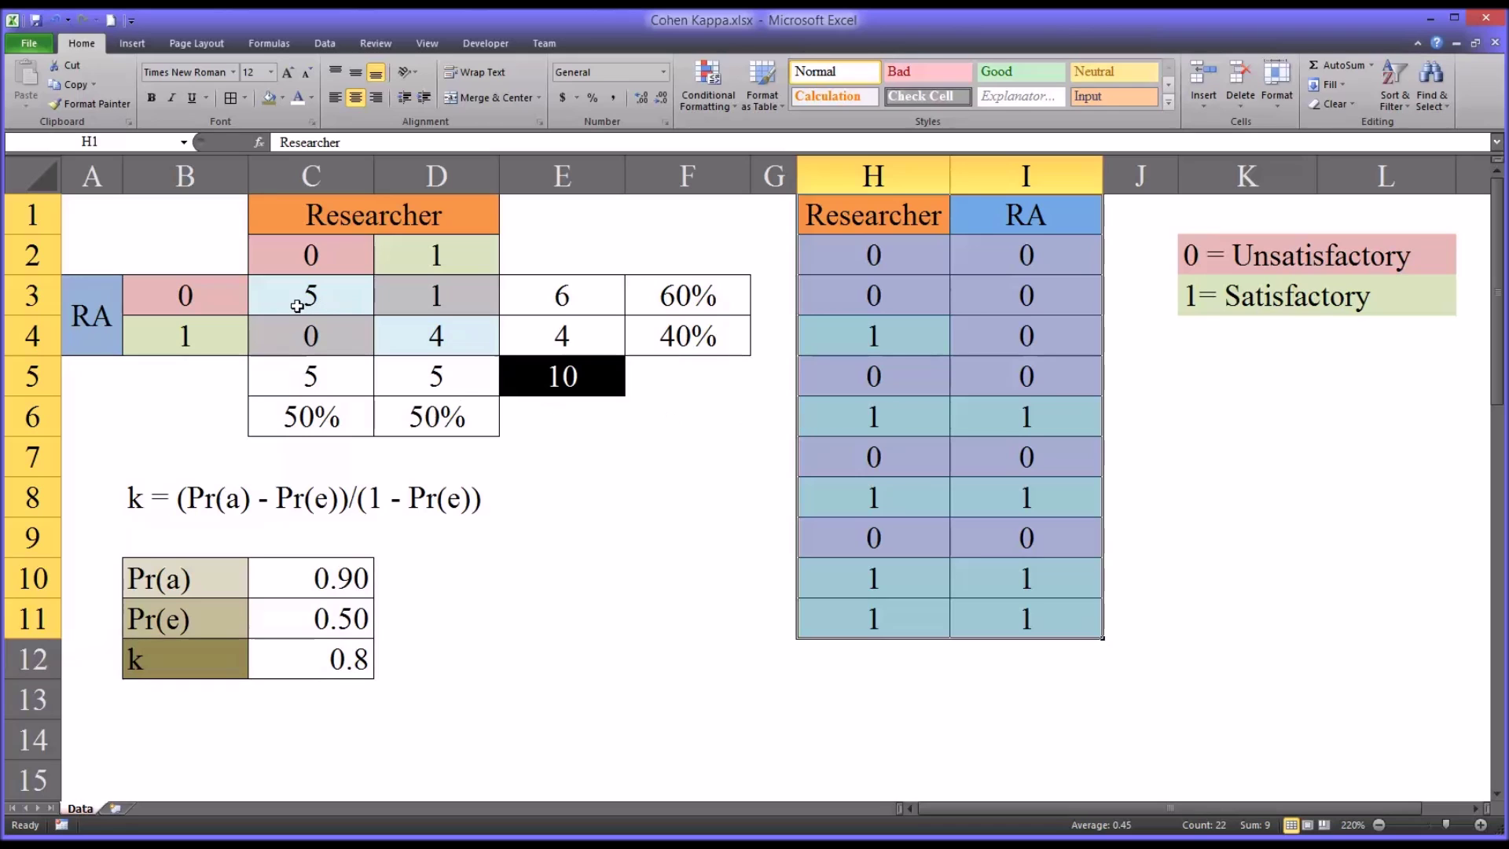
- Walk through agreement table A1:F6: Researcher and RA labels, codes 0 and 1, counts C3:D4
drag(110, 218, 659, 424)
click(267, 300)
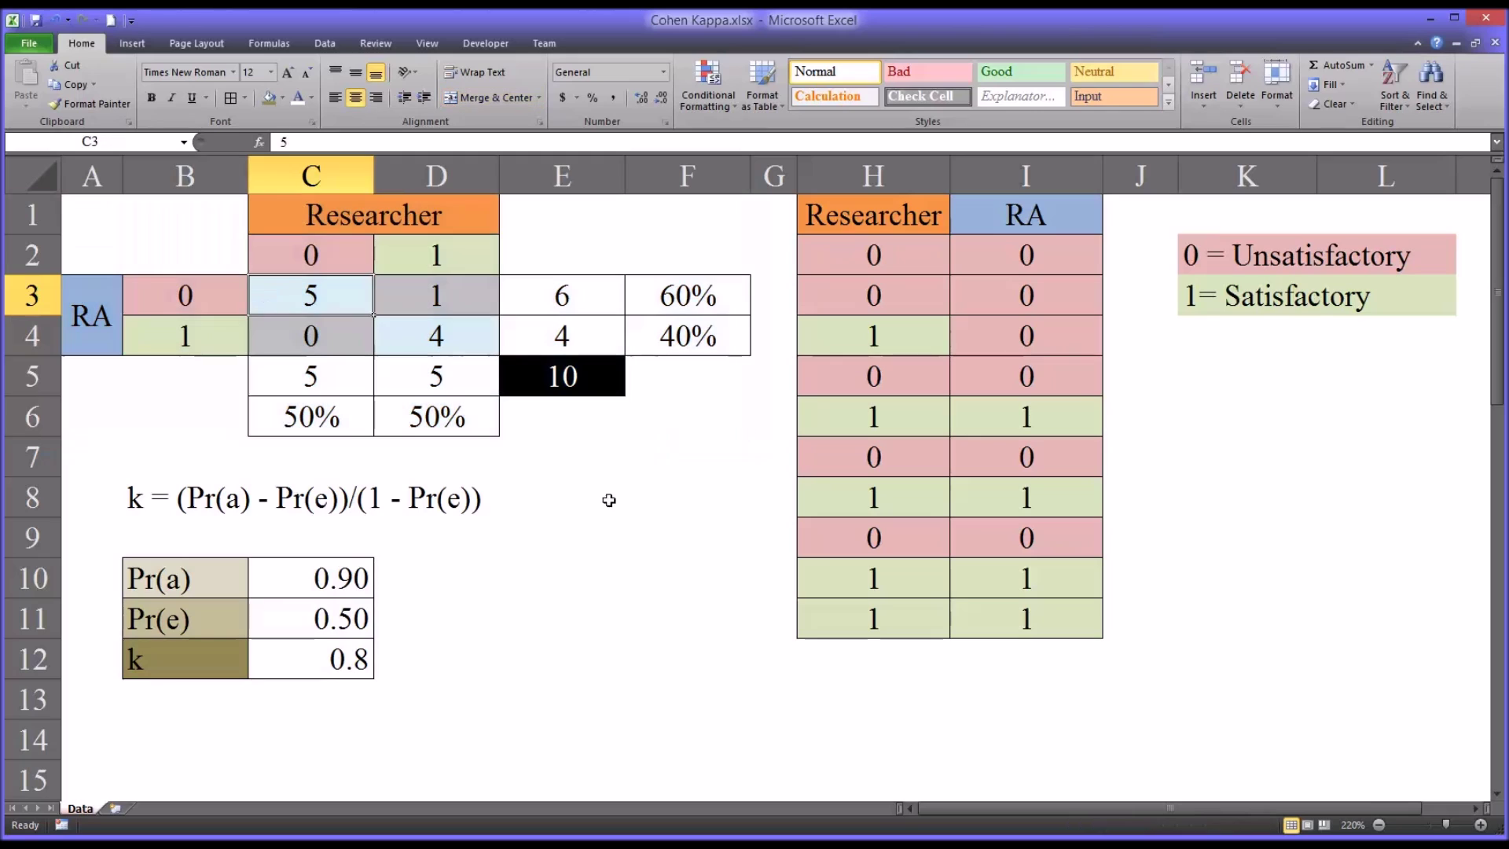
click(304, 221)
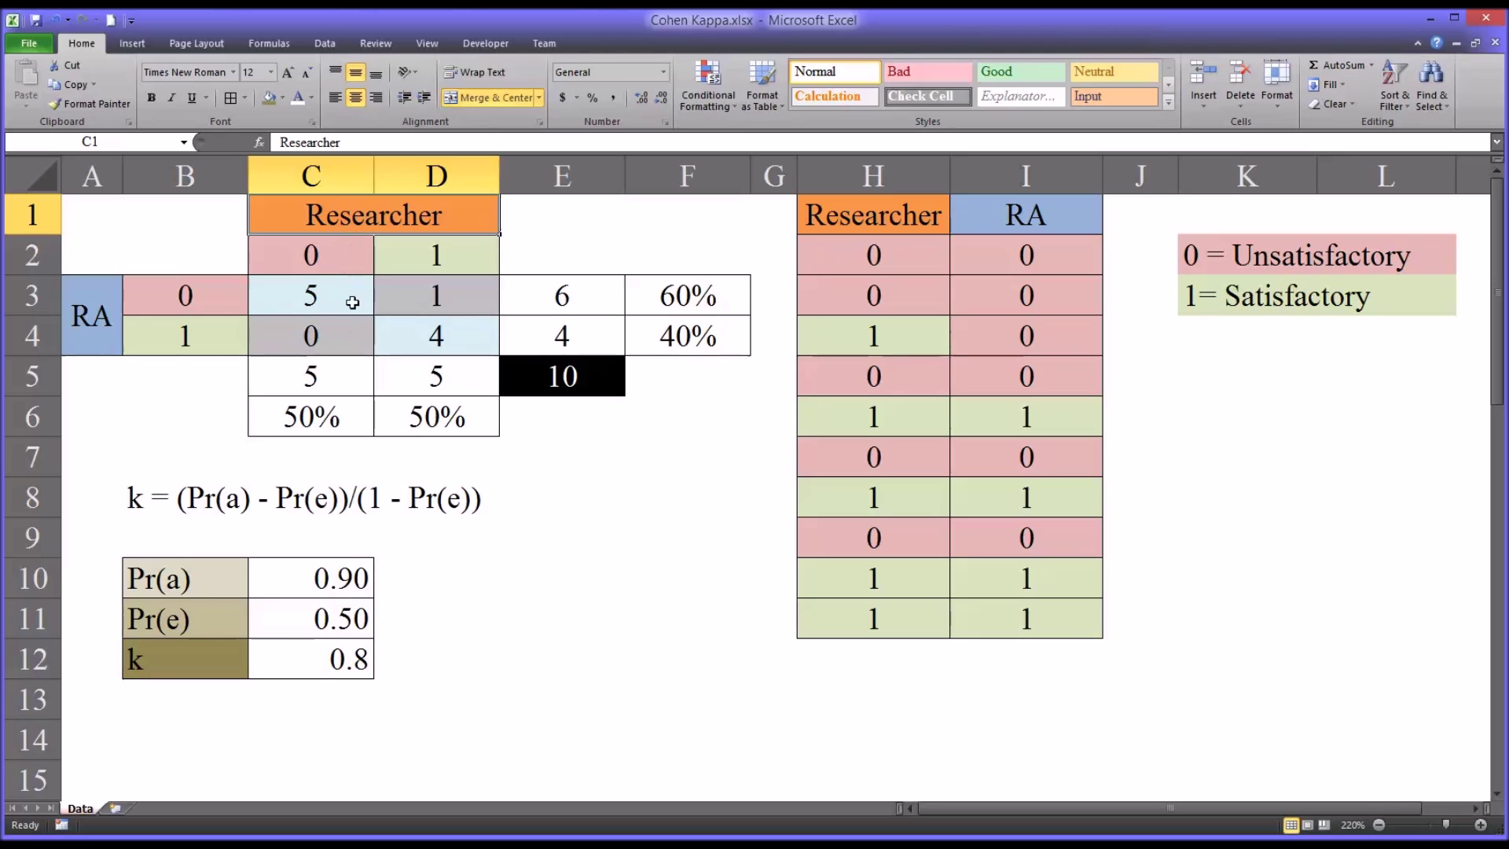
click(99, 318)
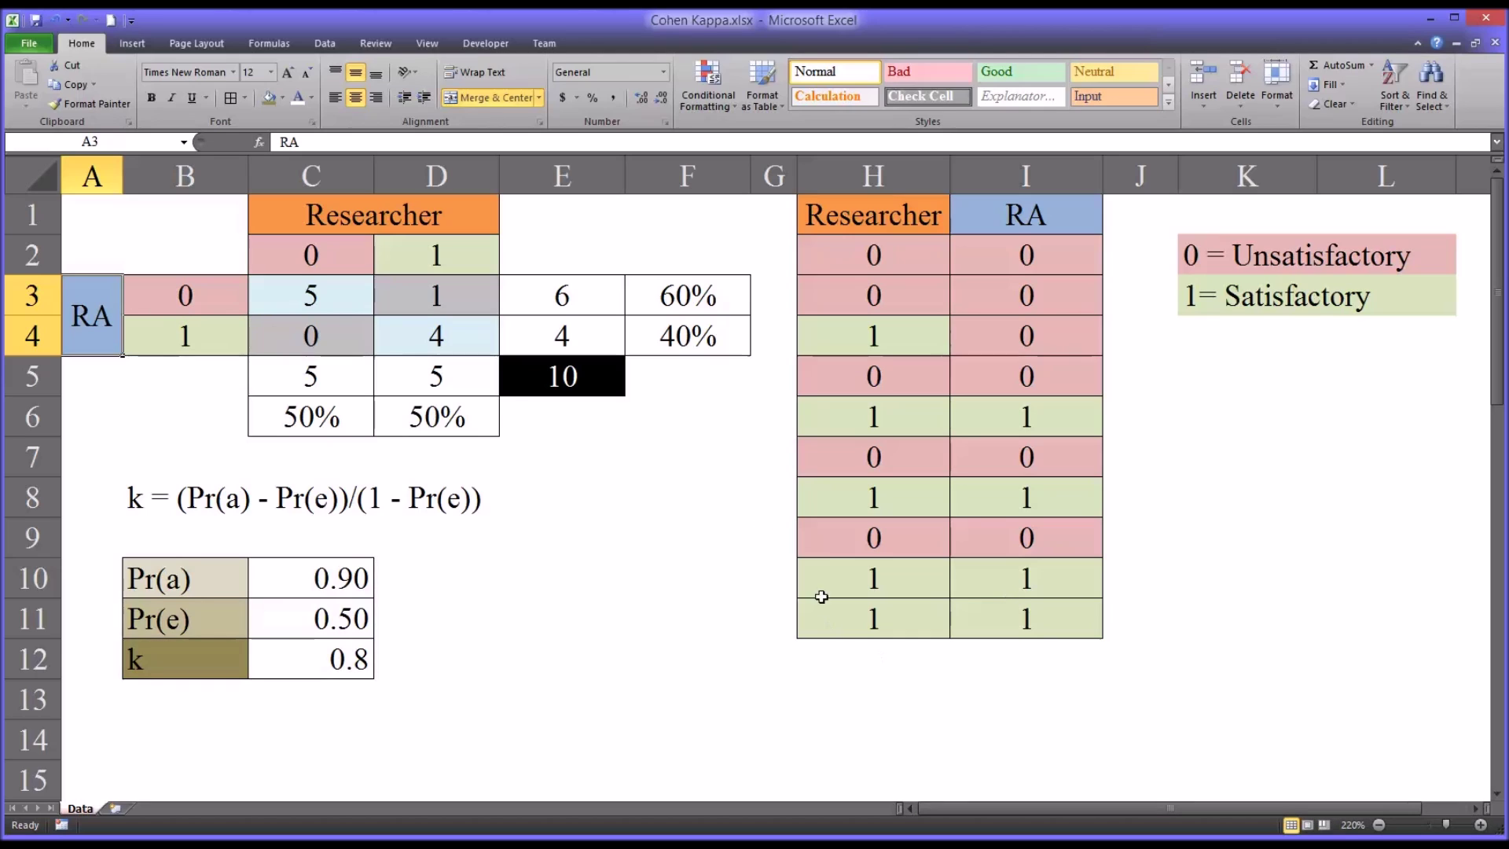
click(338, 260)
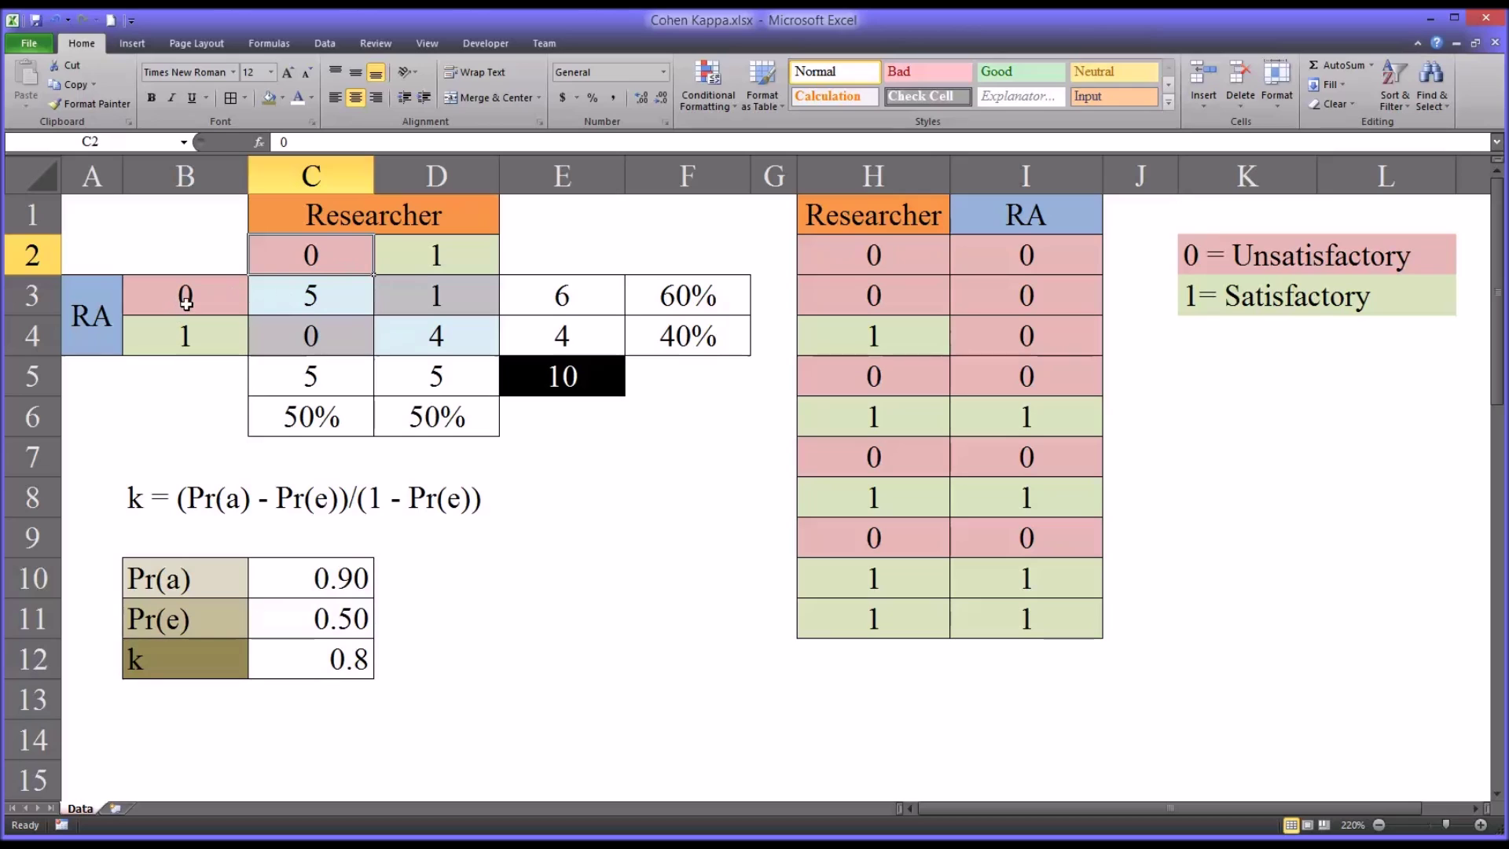
click(414, 255)
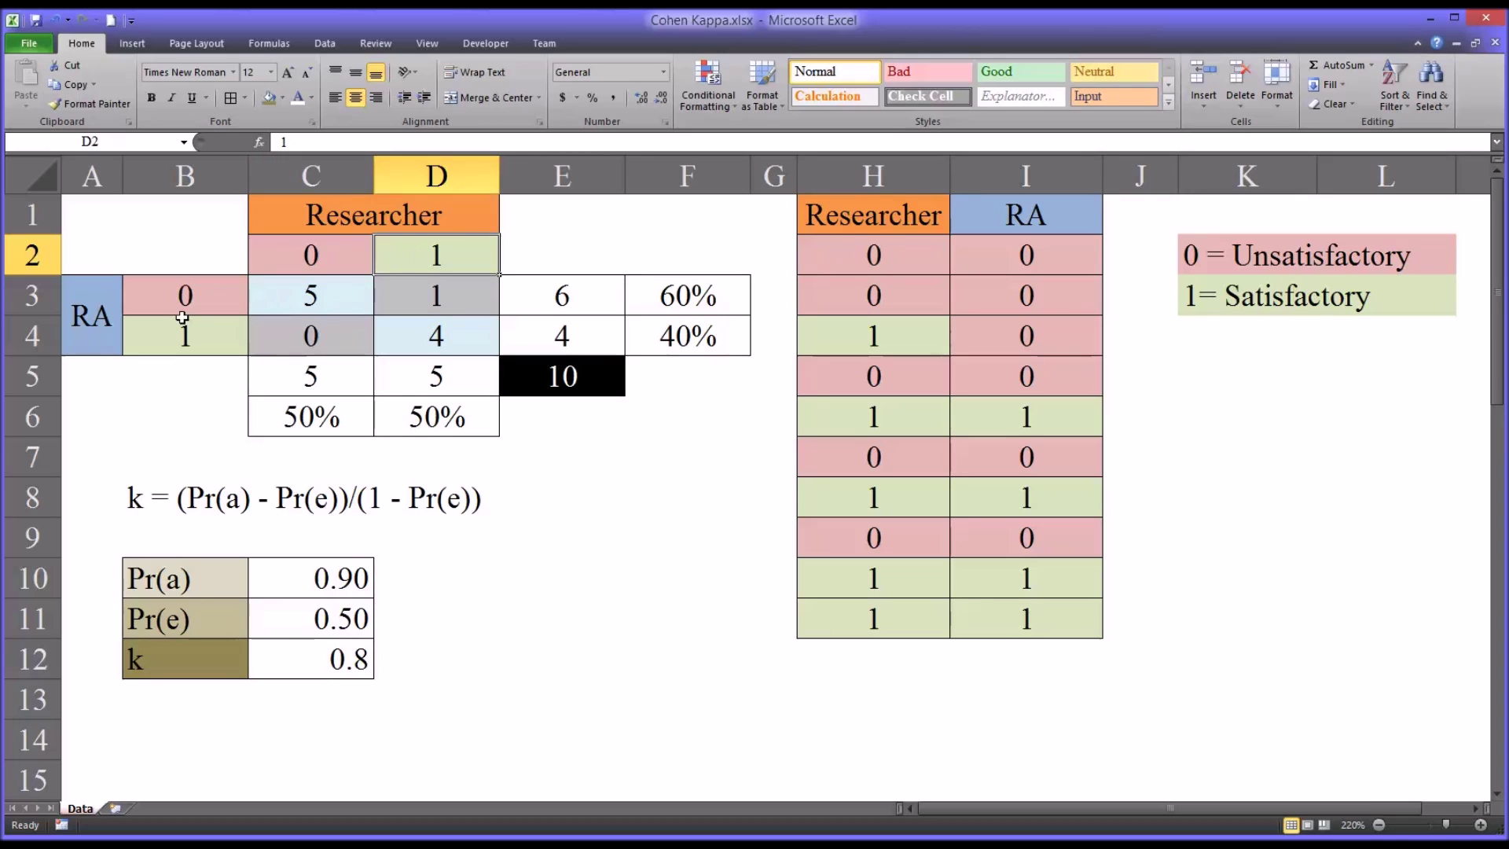
drag(185, 295, 183, 330)
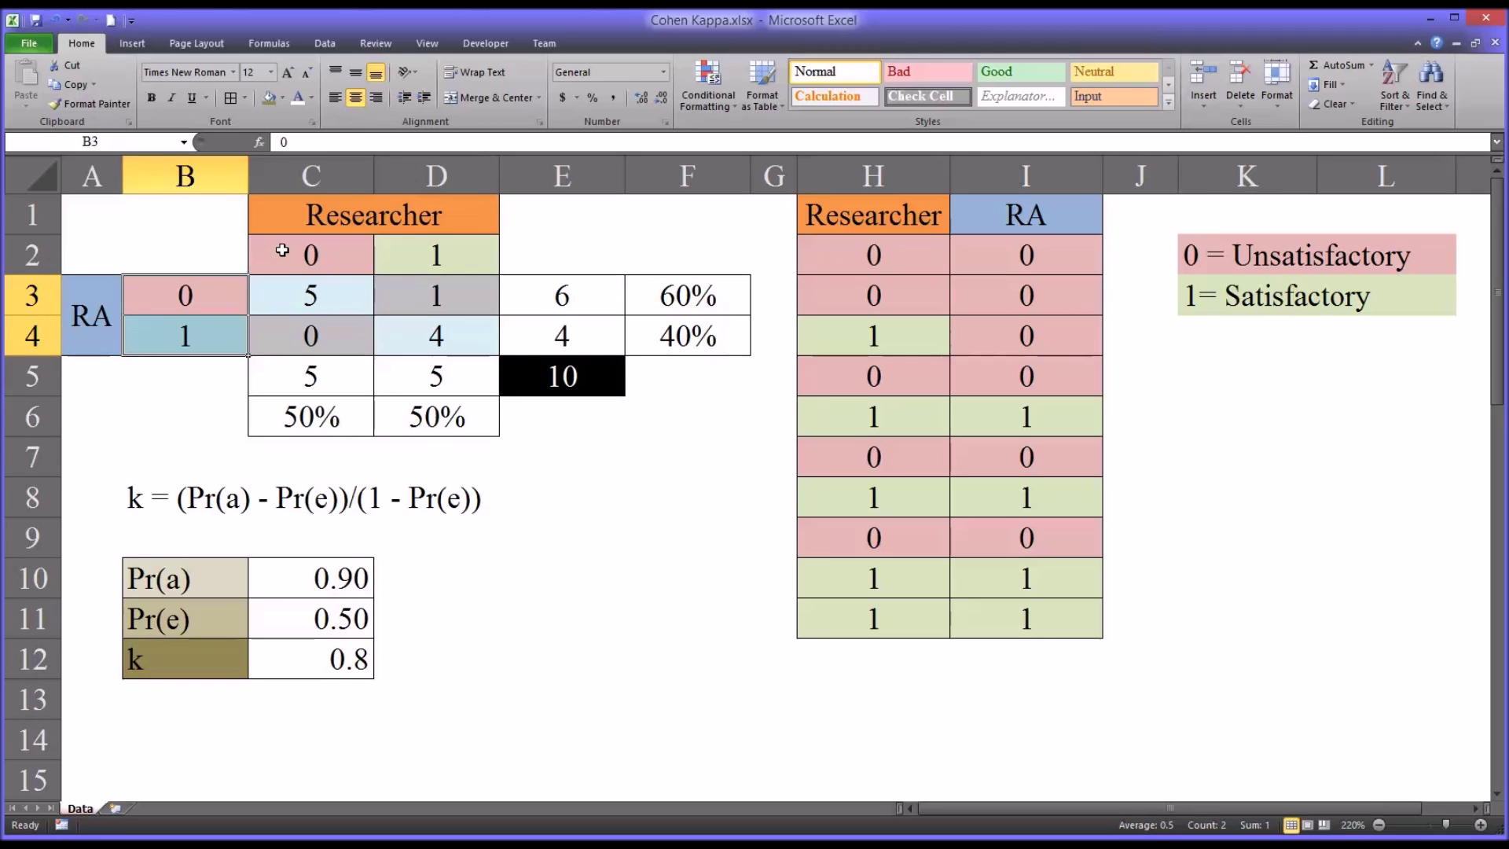
mouse_move(338, 250)
mouse_down()
mouse_move(397, 246)
mouse_move(342, 253)
mouse_up()
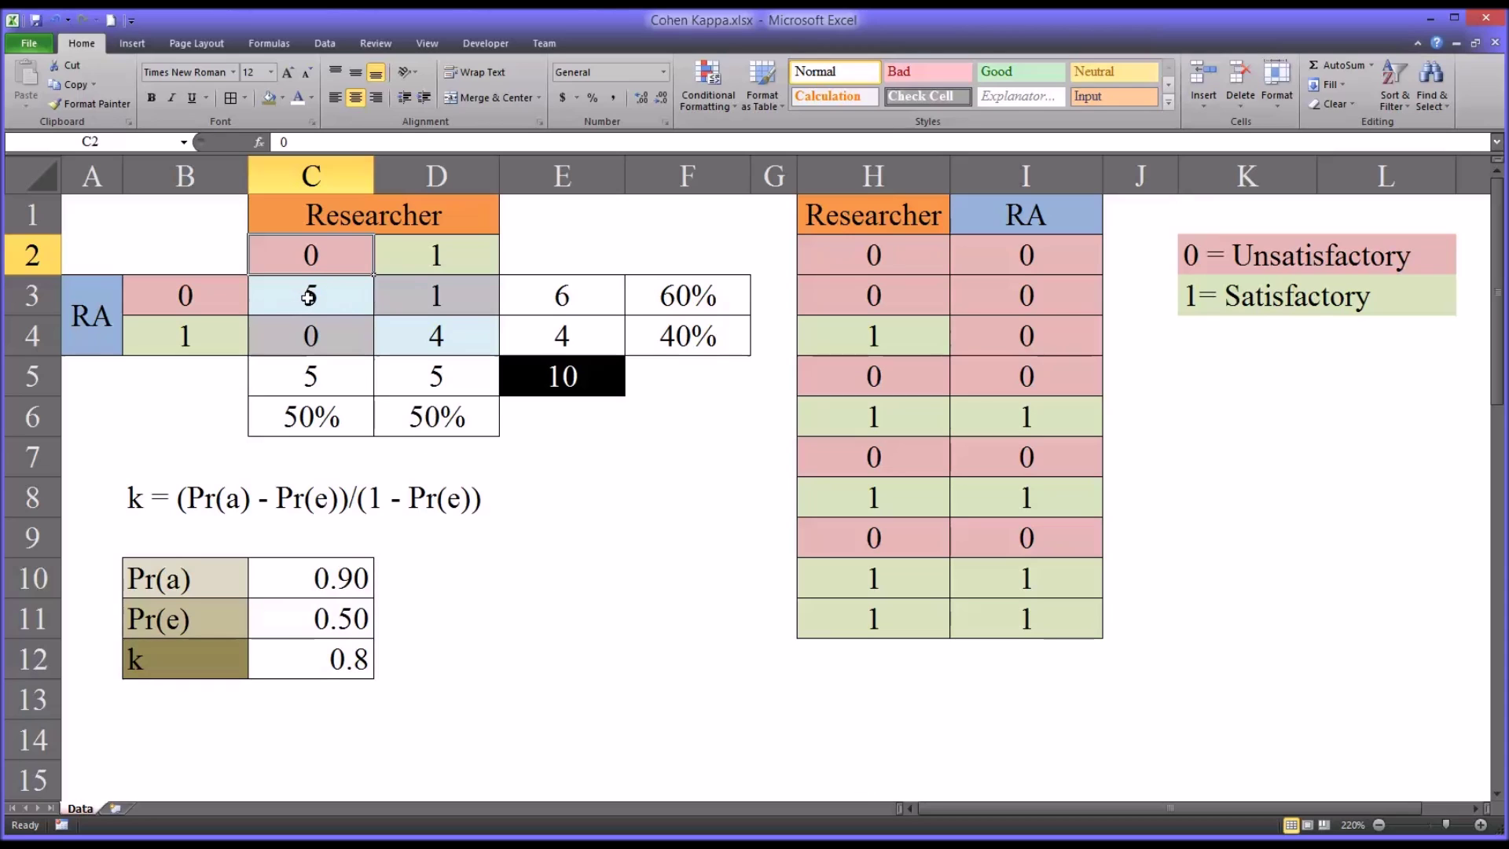
drag(309, 296, 394, 330)
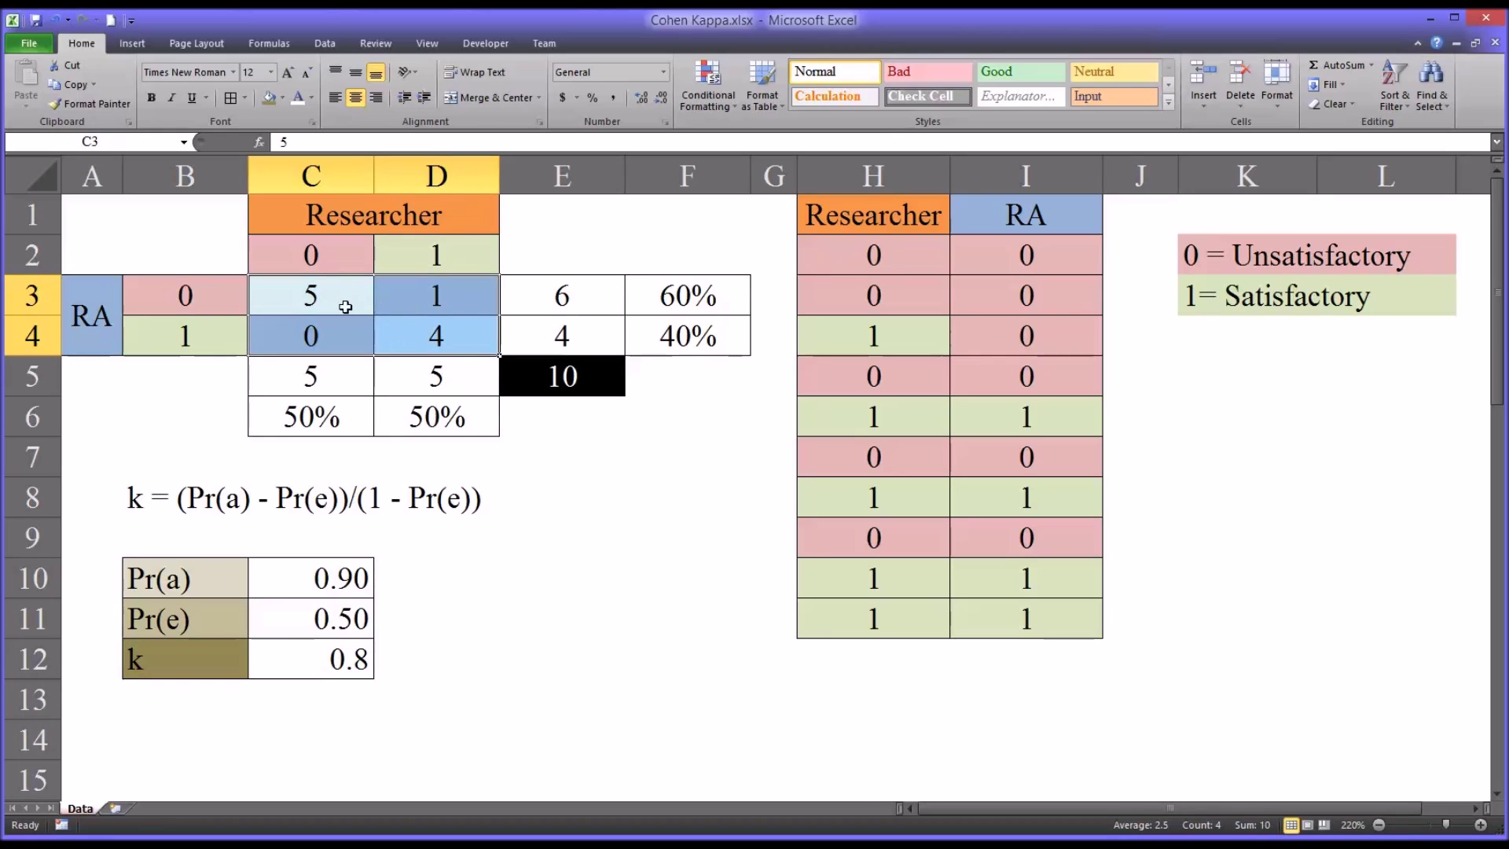
click(285, 257)
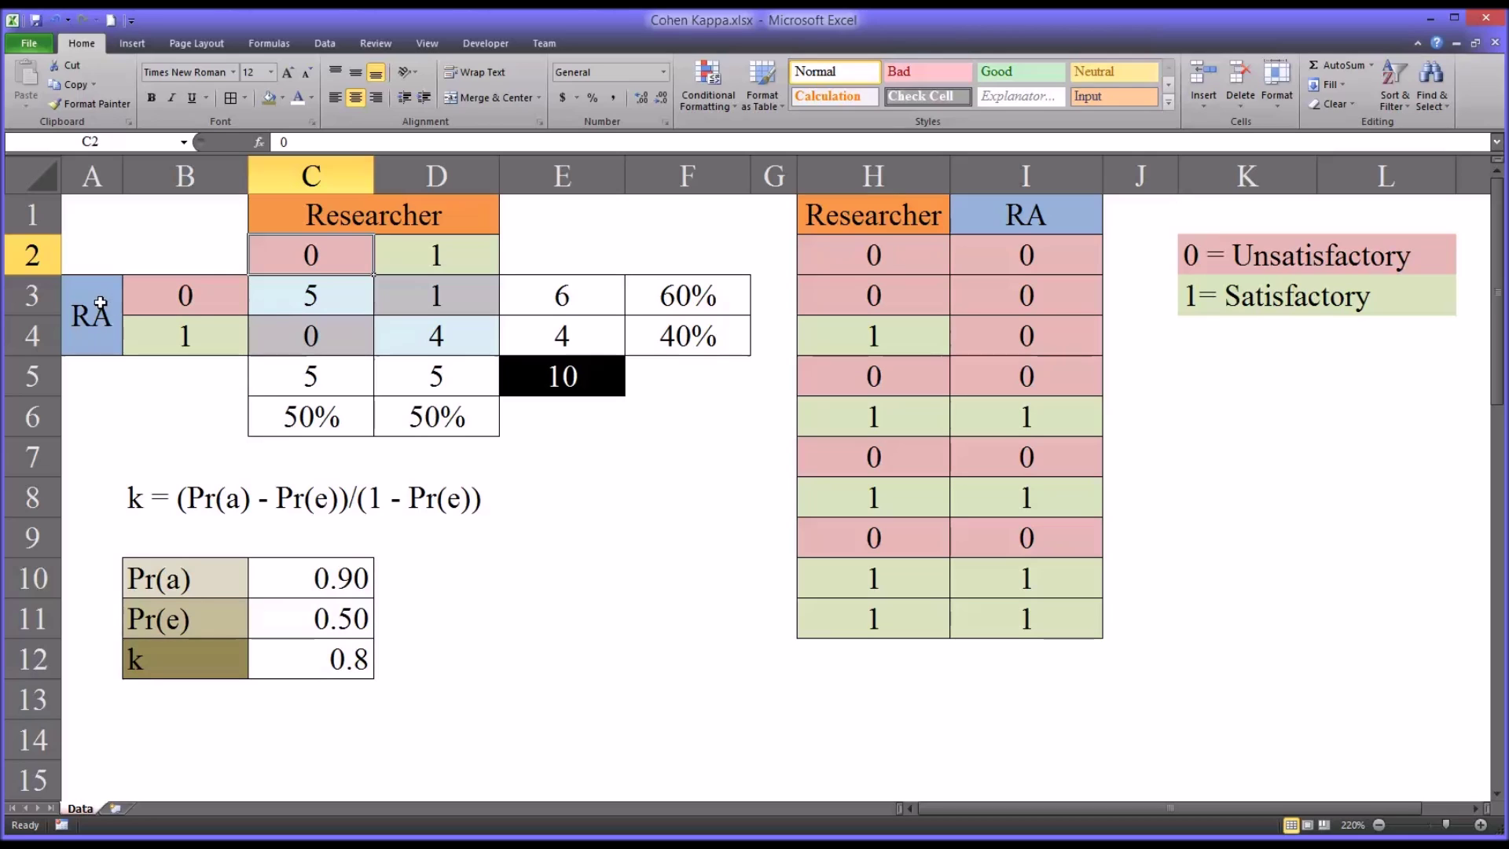
click(174, 297)
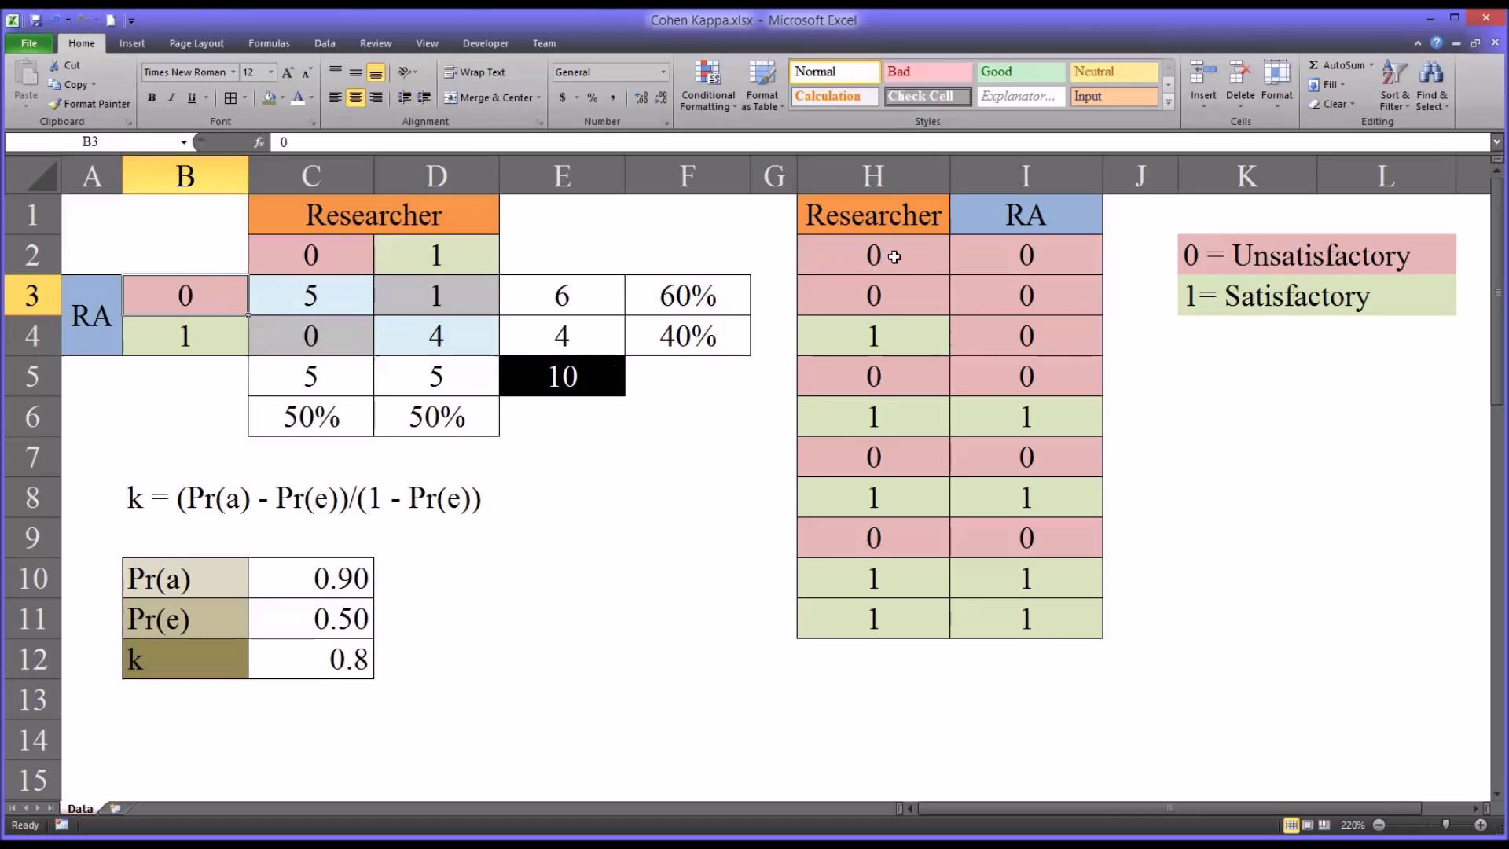
- Pick out the paired Researcher and RA ratings in rows 2, 3, 5, 7 and 9
drag(896, 229, 976, 606)
click(921, 258)
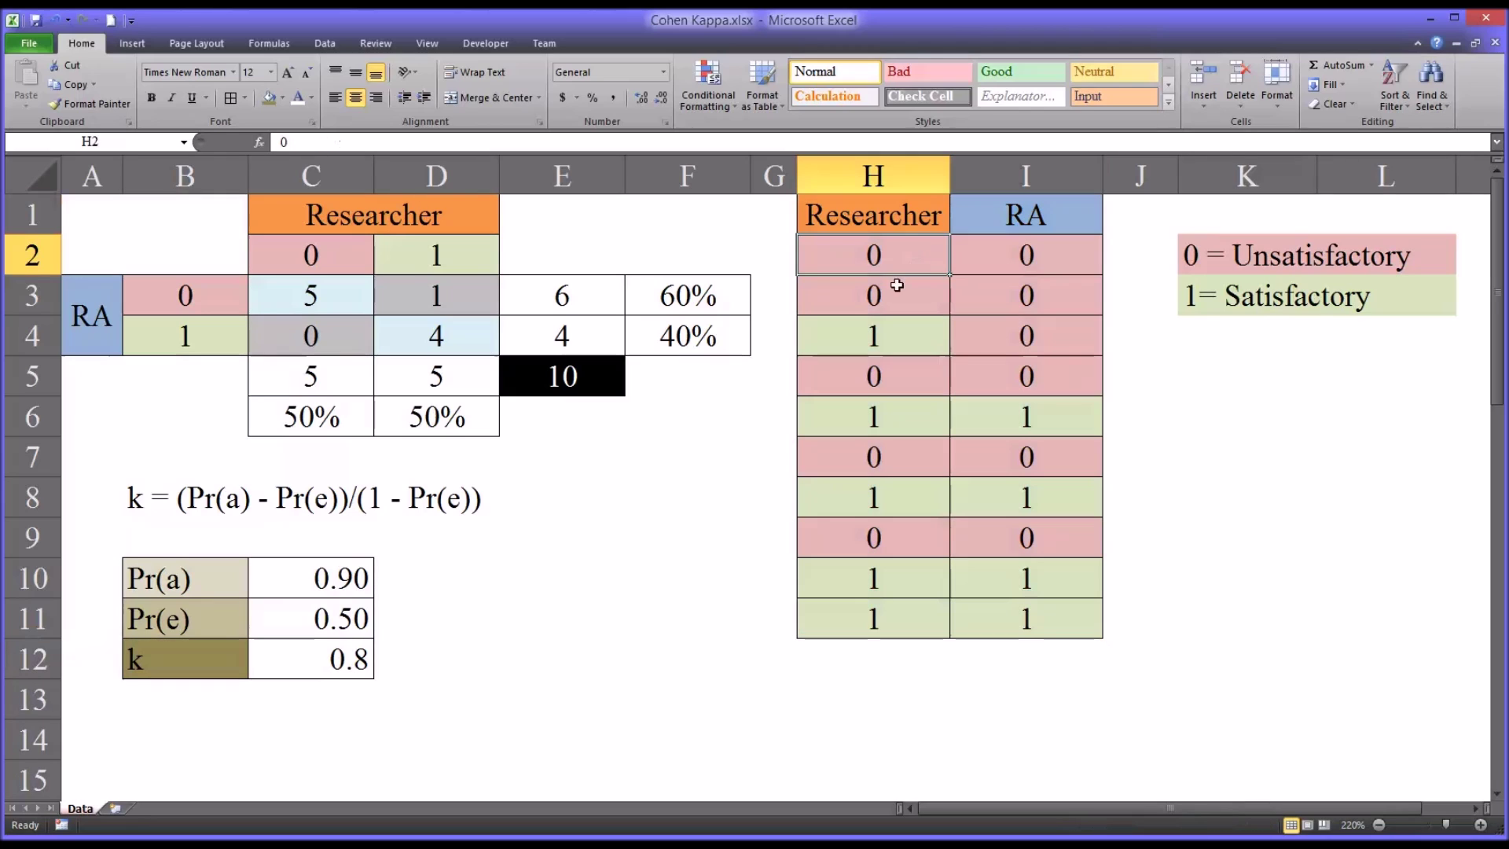
shift+click(954, 257)
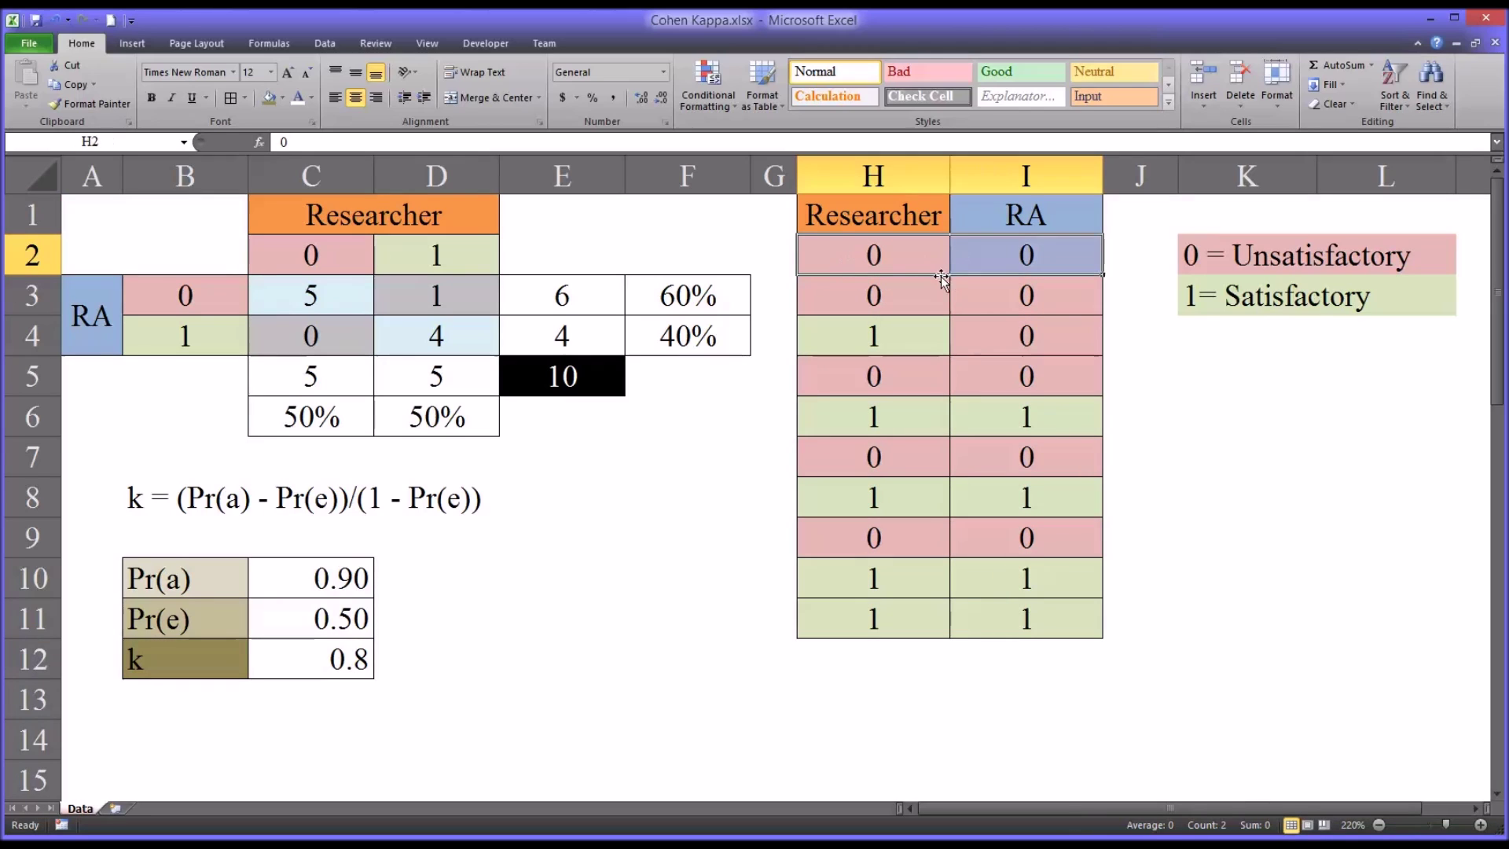
shift+click(973, 292)
click(942, 380)
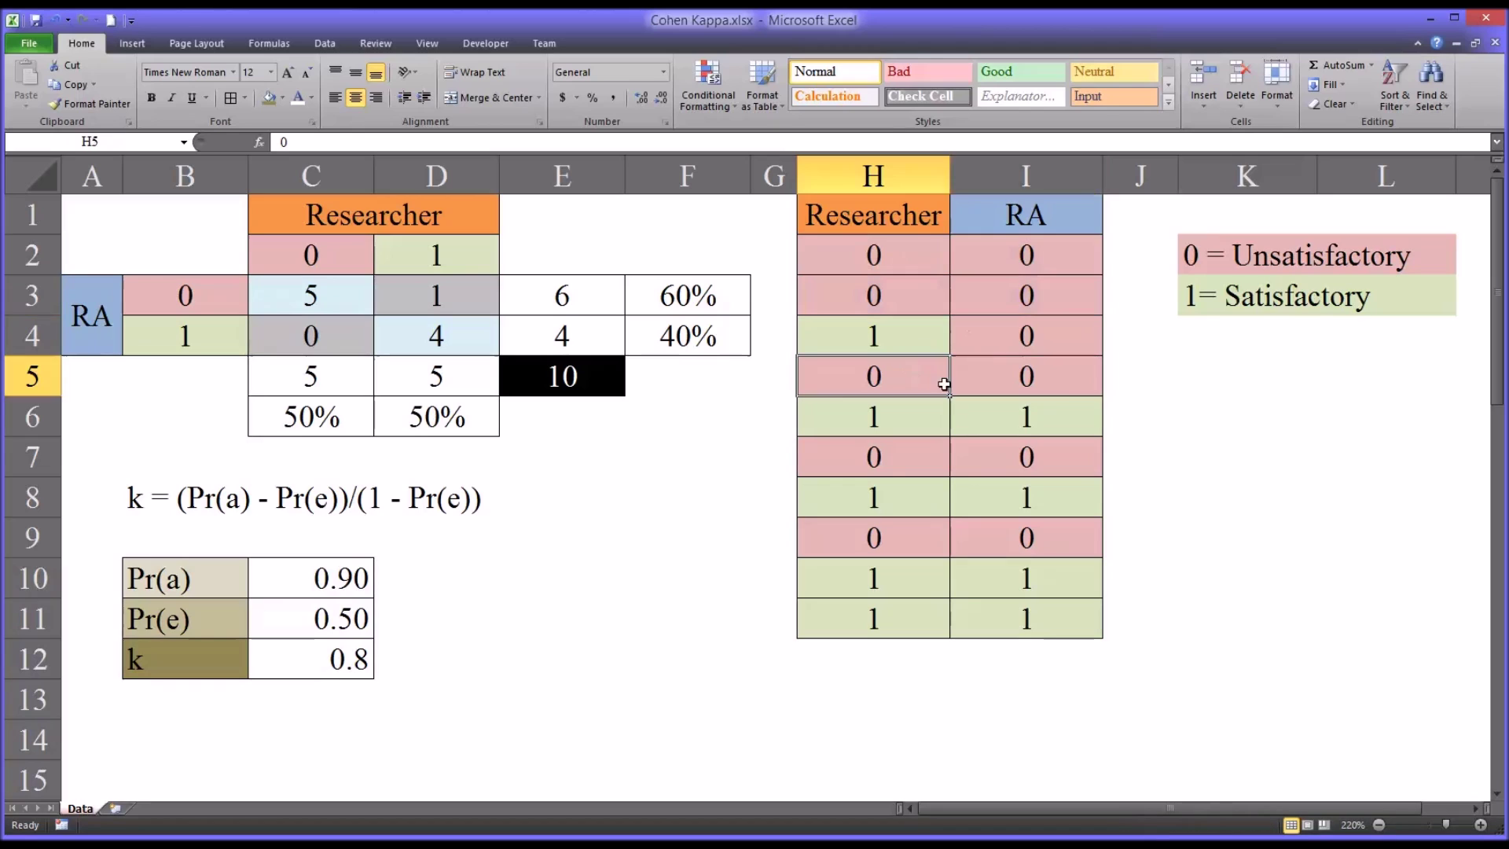
shift+click(966, 382)
click(941, 456)
shift+click(967, 456)
click(942, 537)
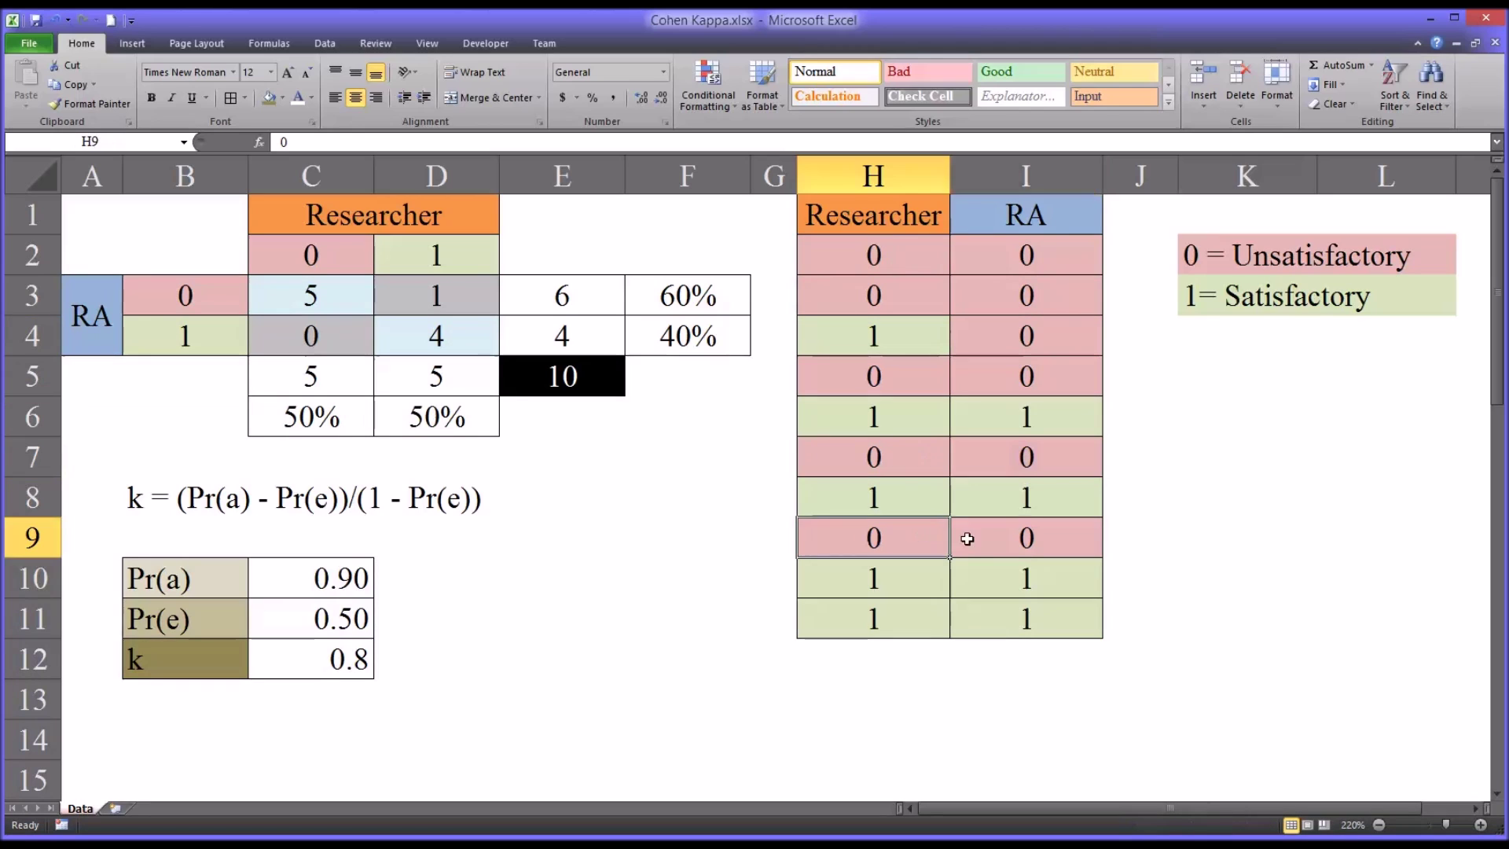
shift+click(974, 539)
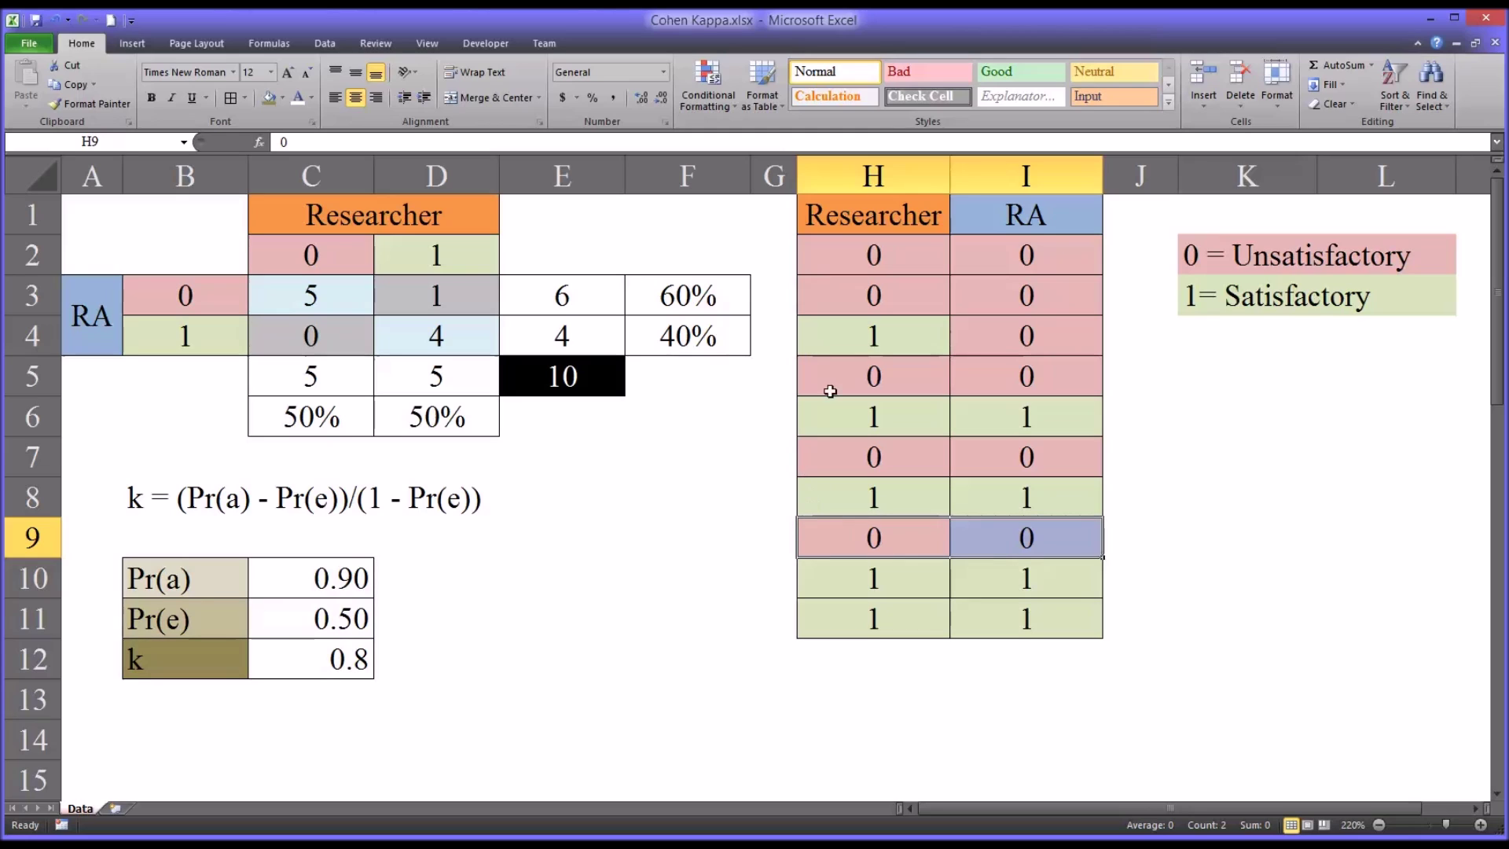
click(863, 253)
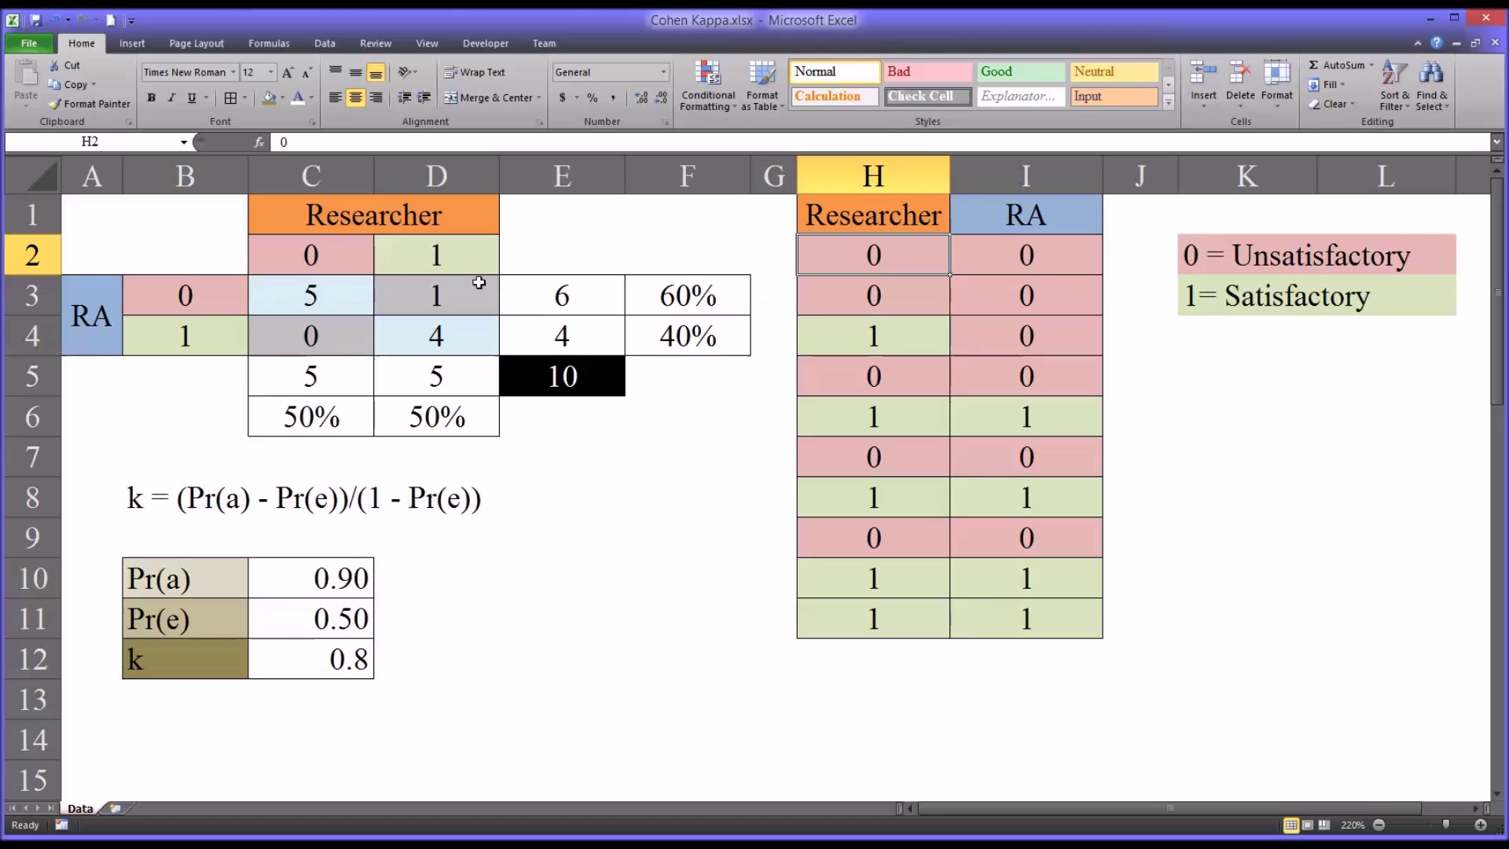
- Point out the 5 agreements on 0 and 4 agreements on 1 in the table
click(297, 305)
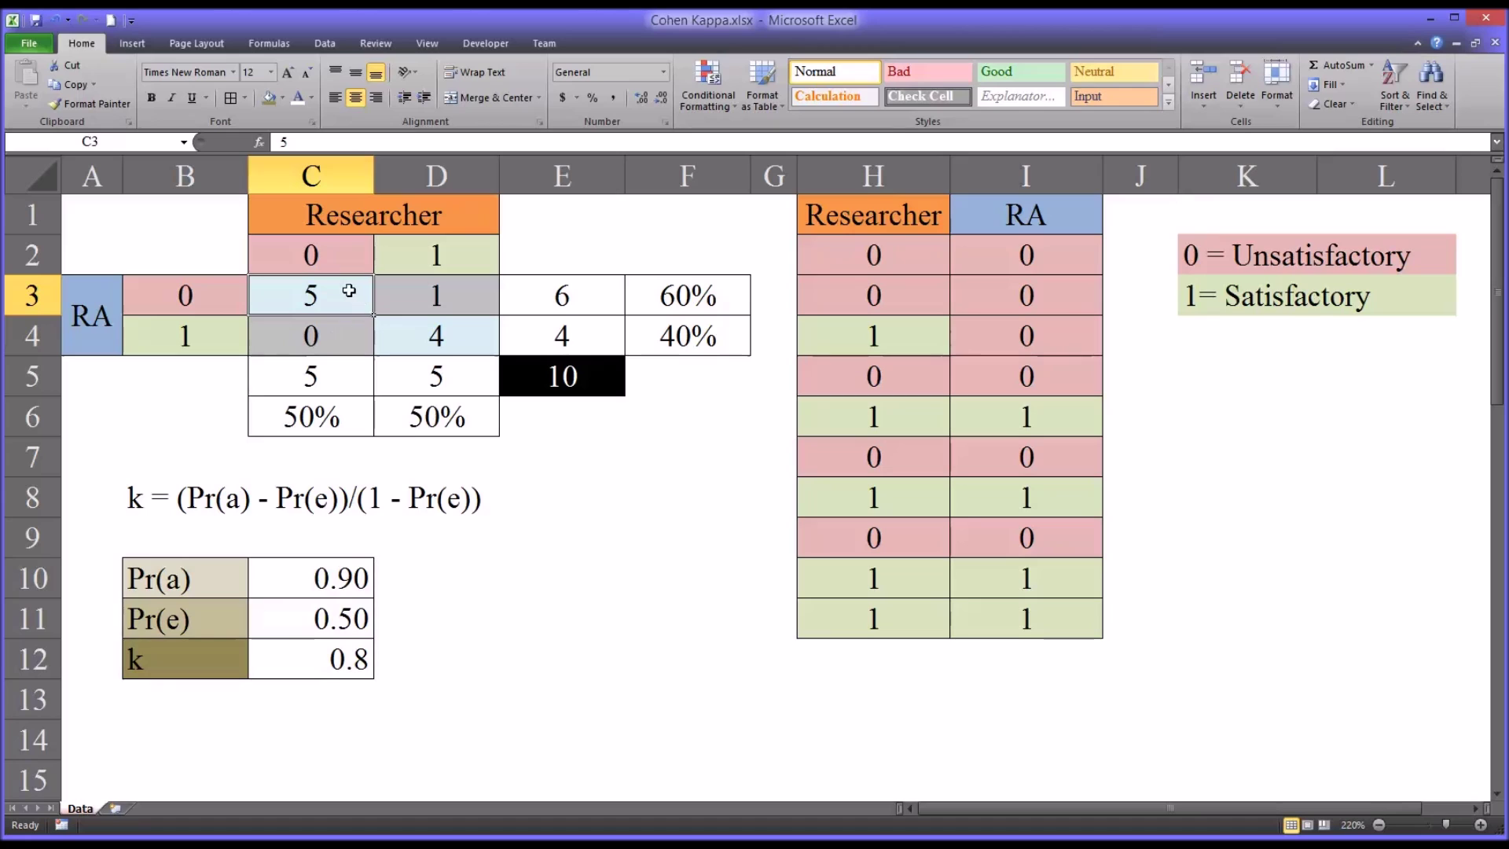
click(402, 340)
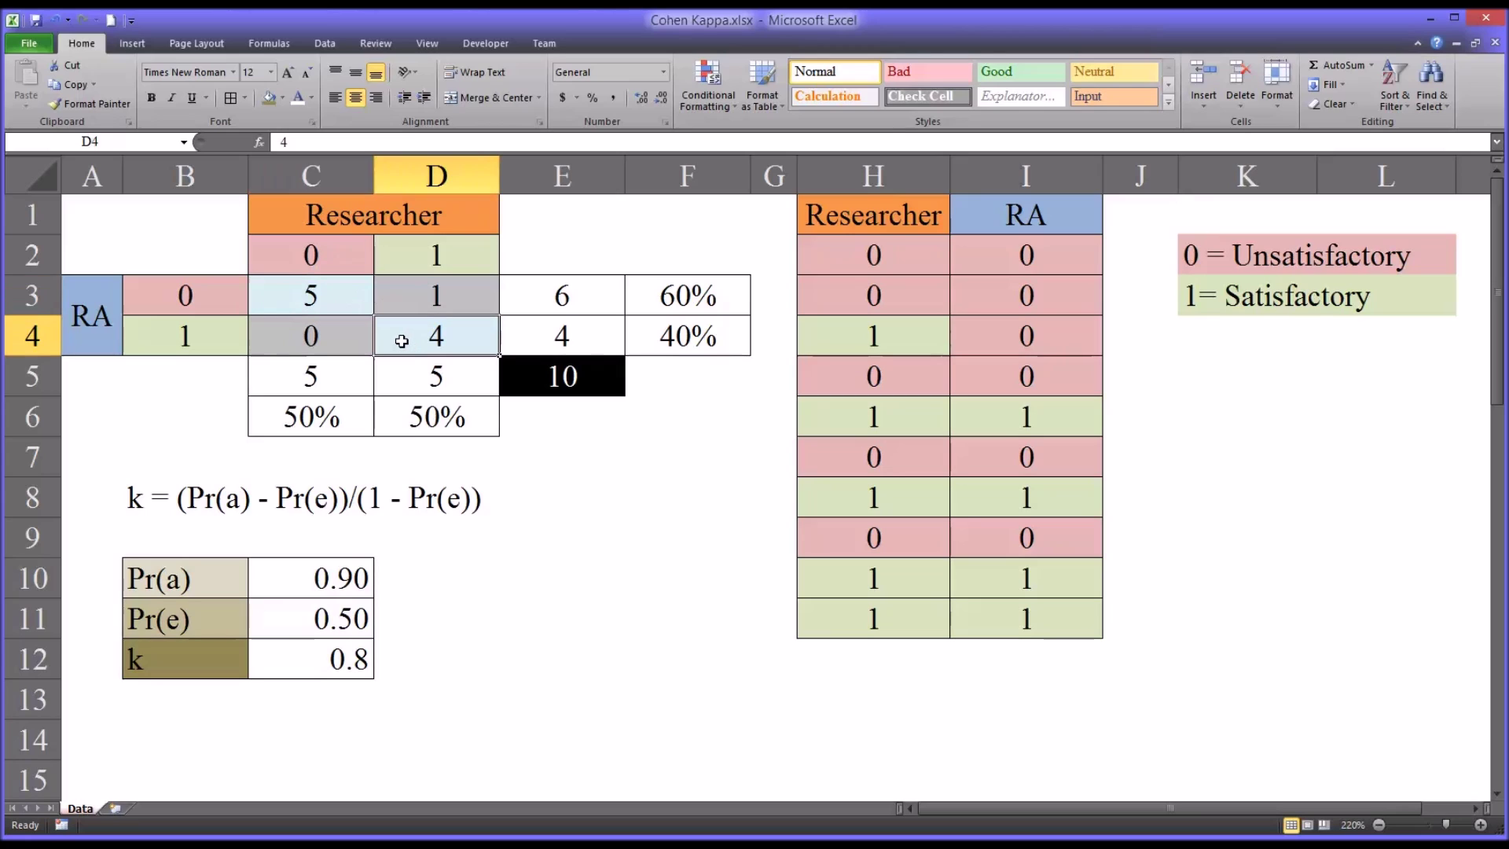
click(421, 258)
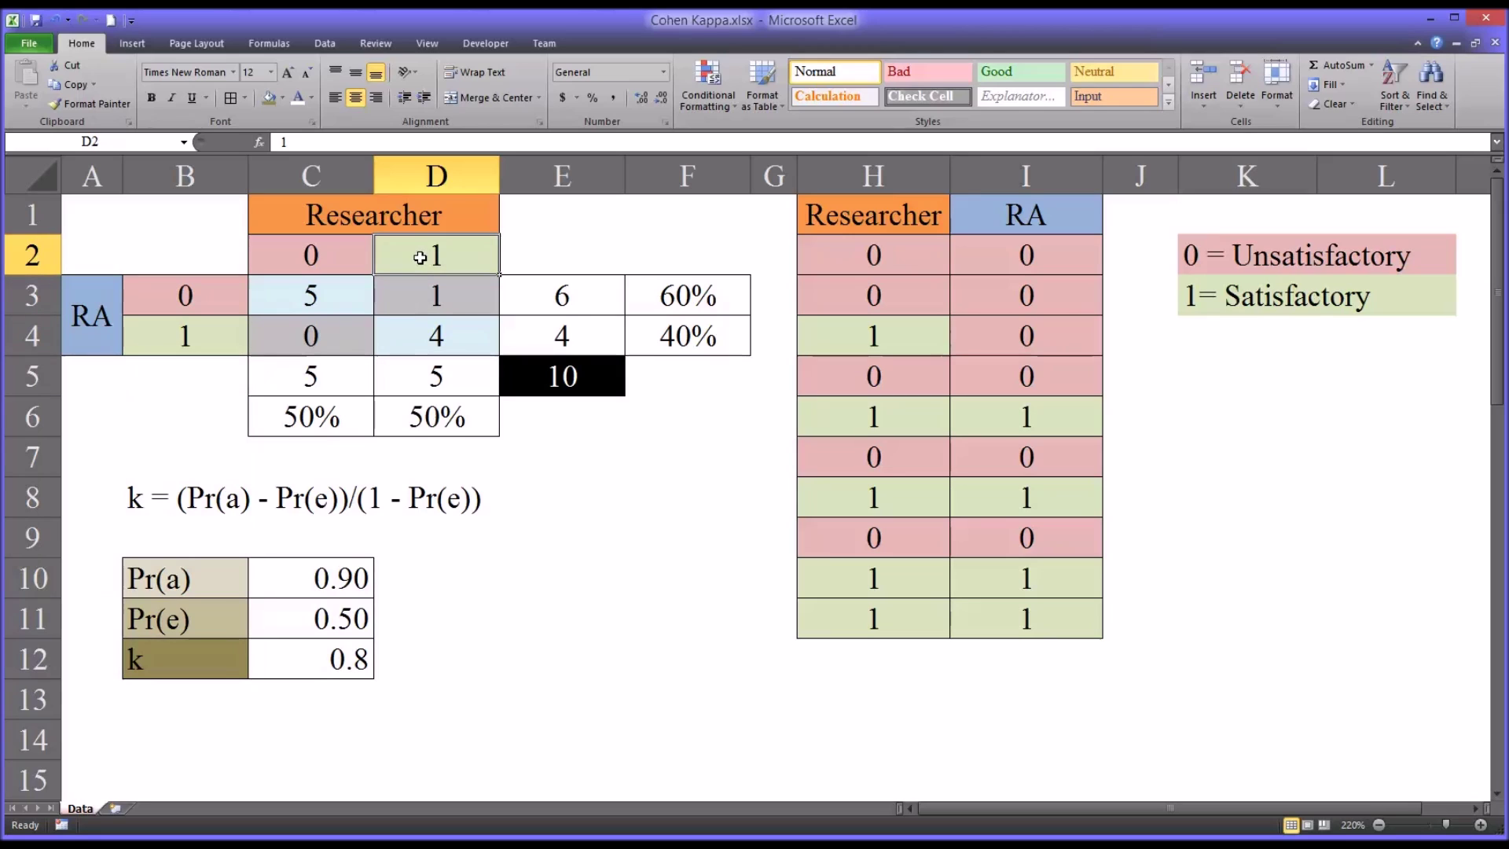
click(200, 342)
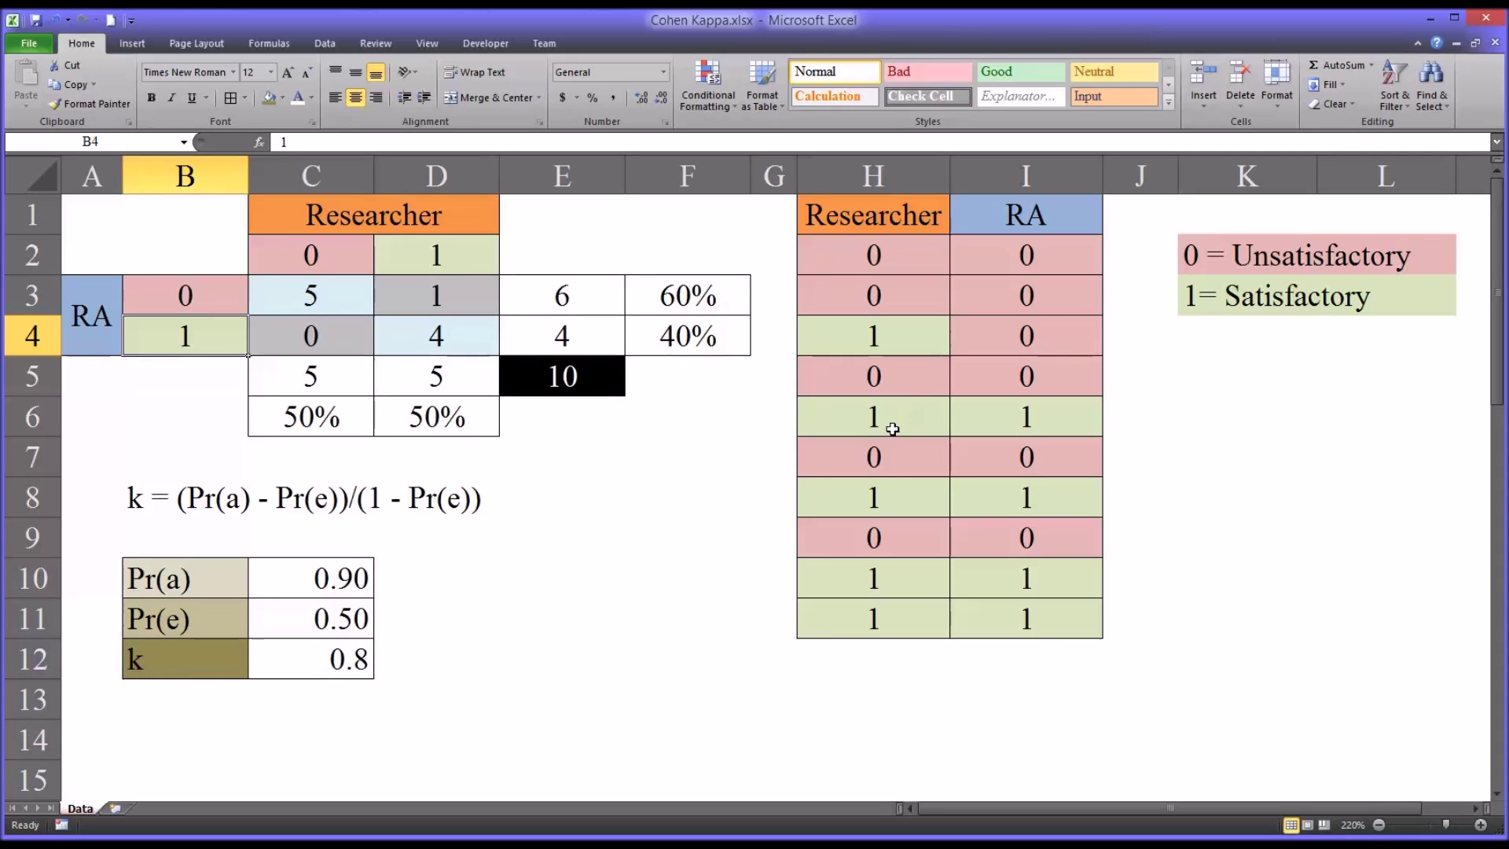
- Select the agreeing rating pairs in rows 6, 8, 10–11 and the disagreeing pair in row 4
click(920, 419)
click(927, 493)
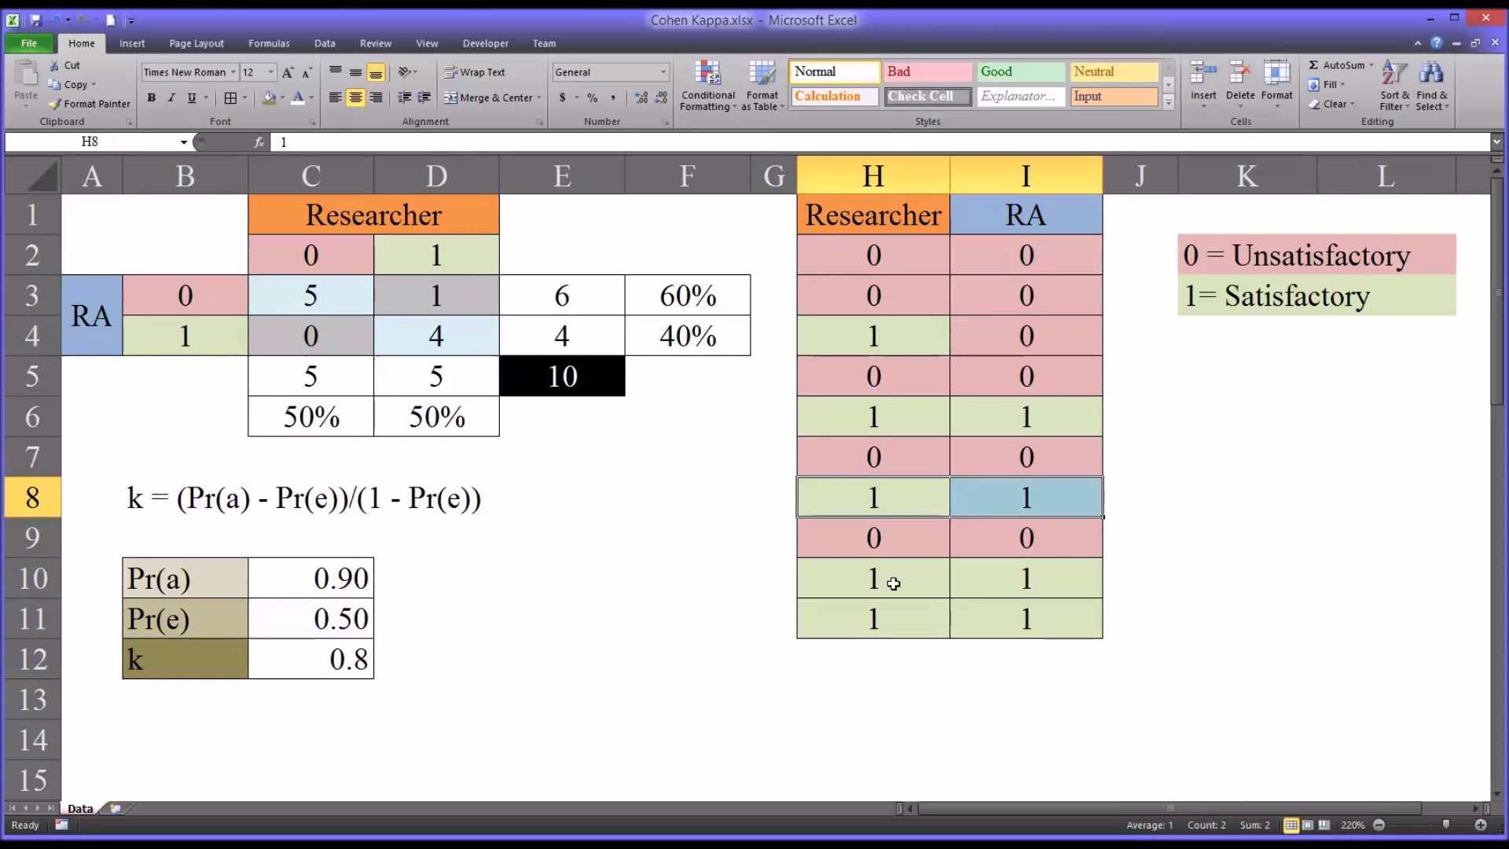
drag(893, 583, 950, 616)
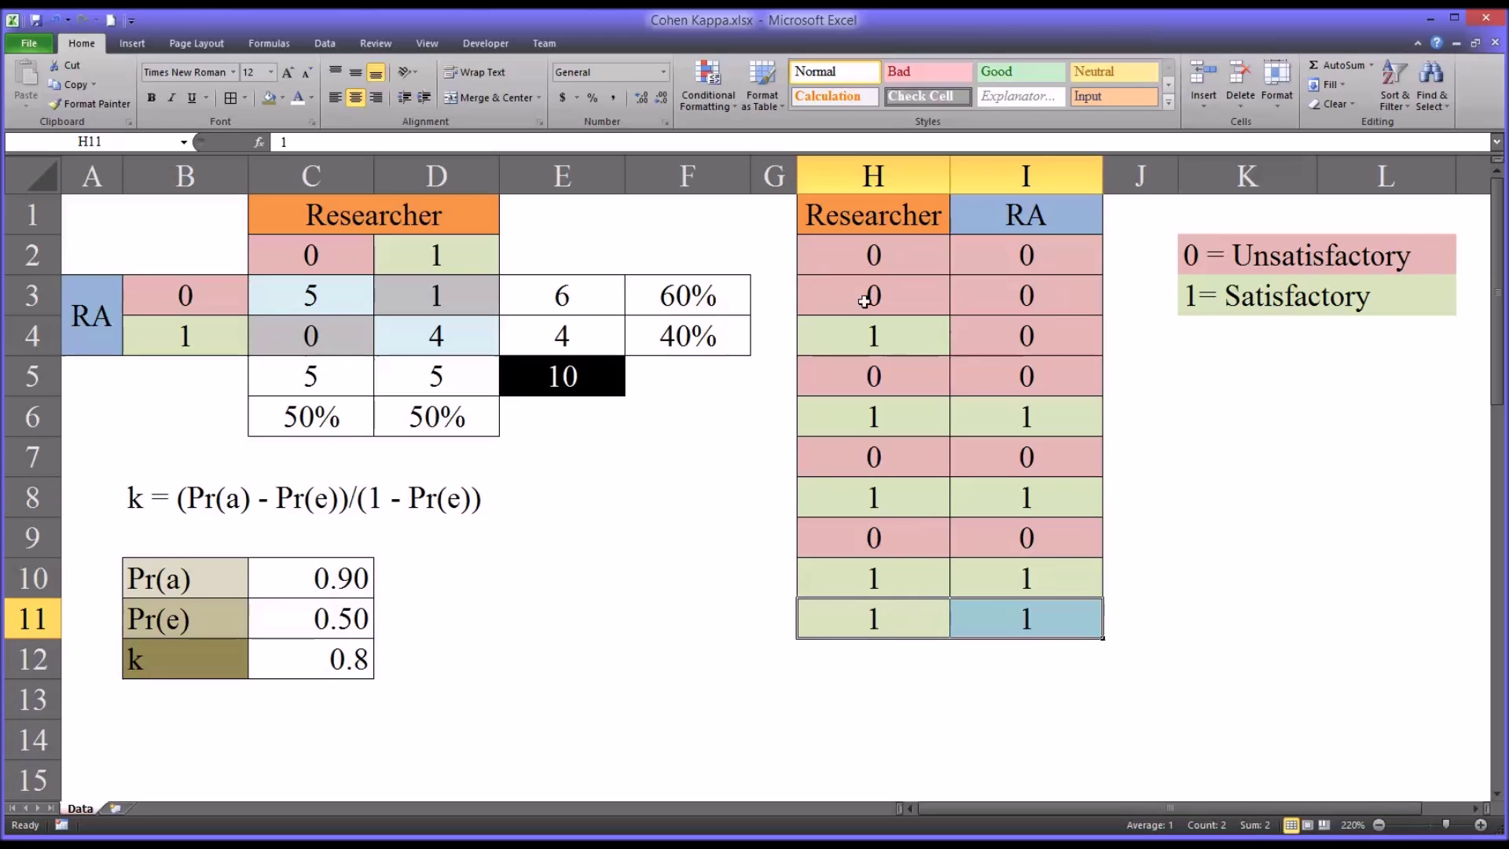
drag(860, 335, 961, 344)
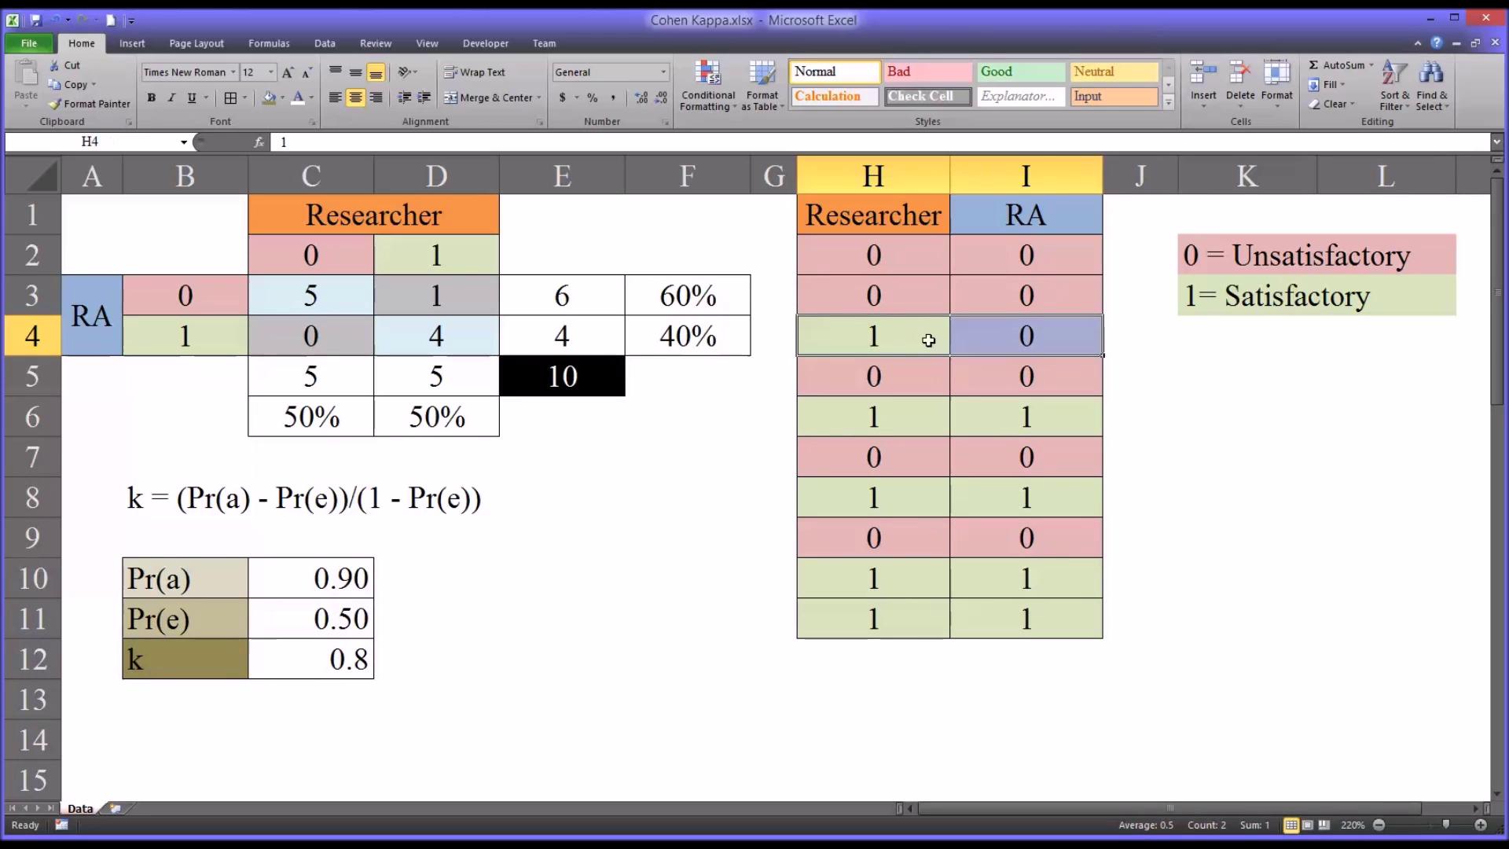
click(881, 425)
drag(880, 425, 974, 420)
drag(893, 483, 971, 494)
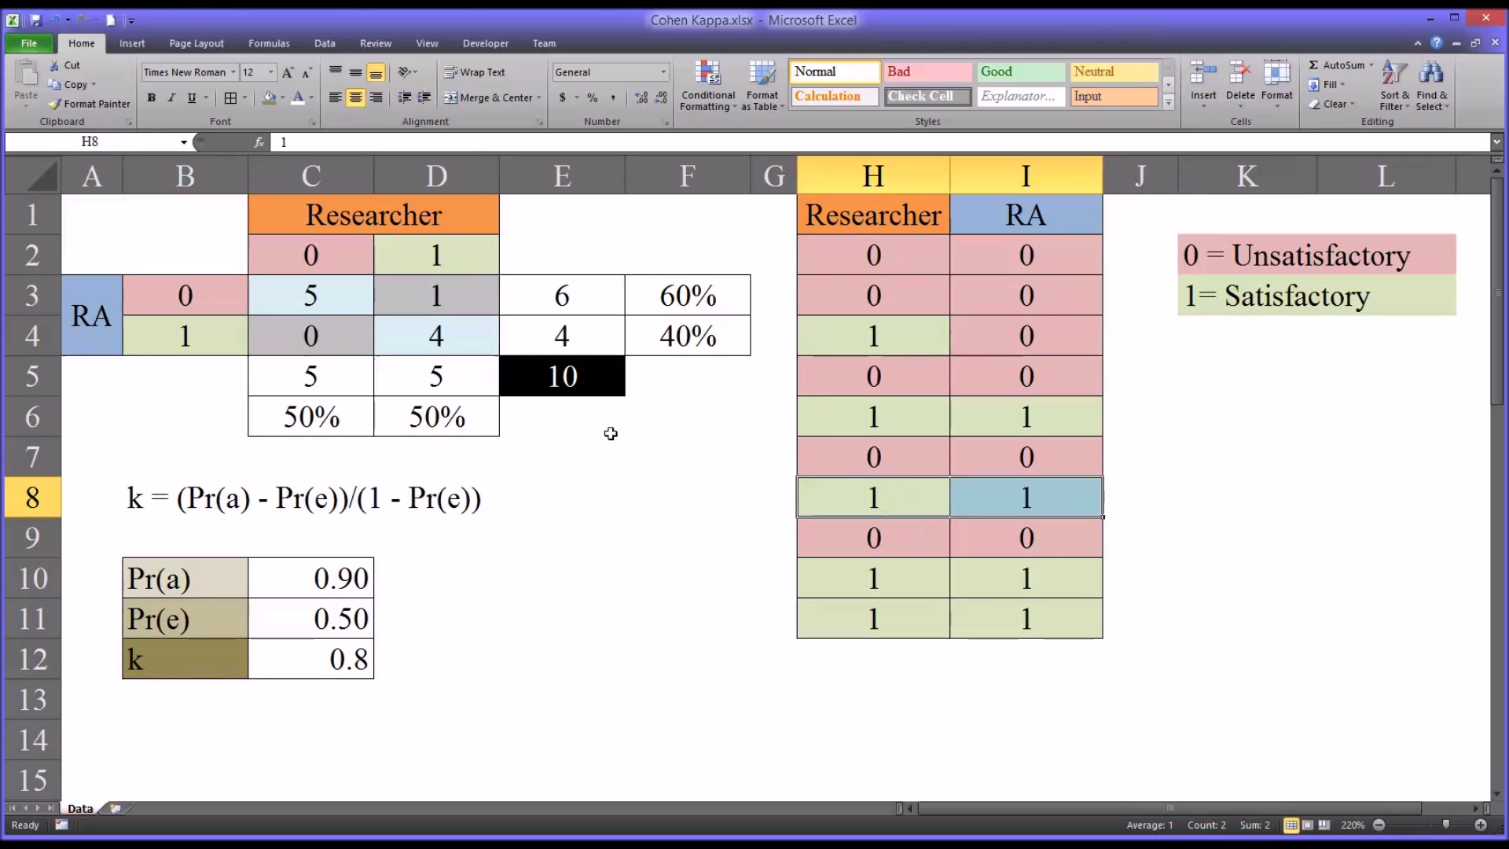
- Relate the Researcher columns and RA rows to the full list of paired ratings
click(454, 342)
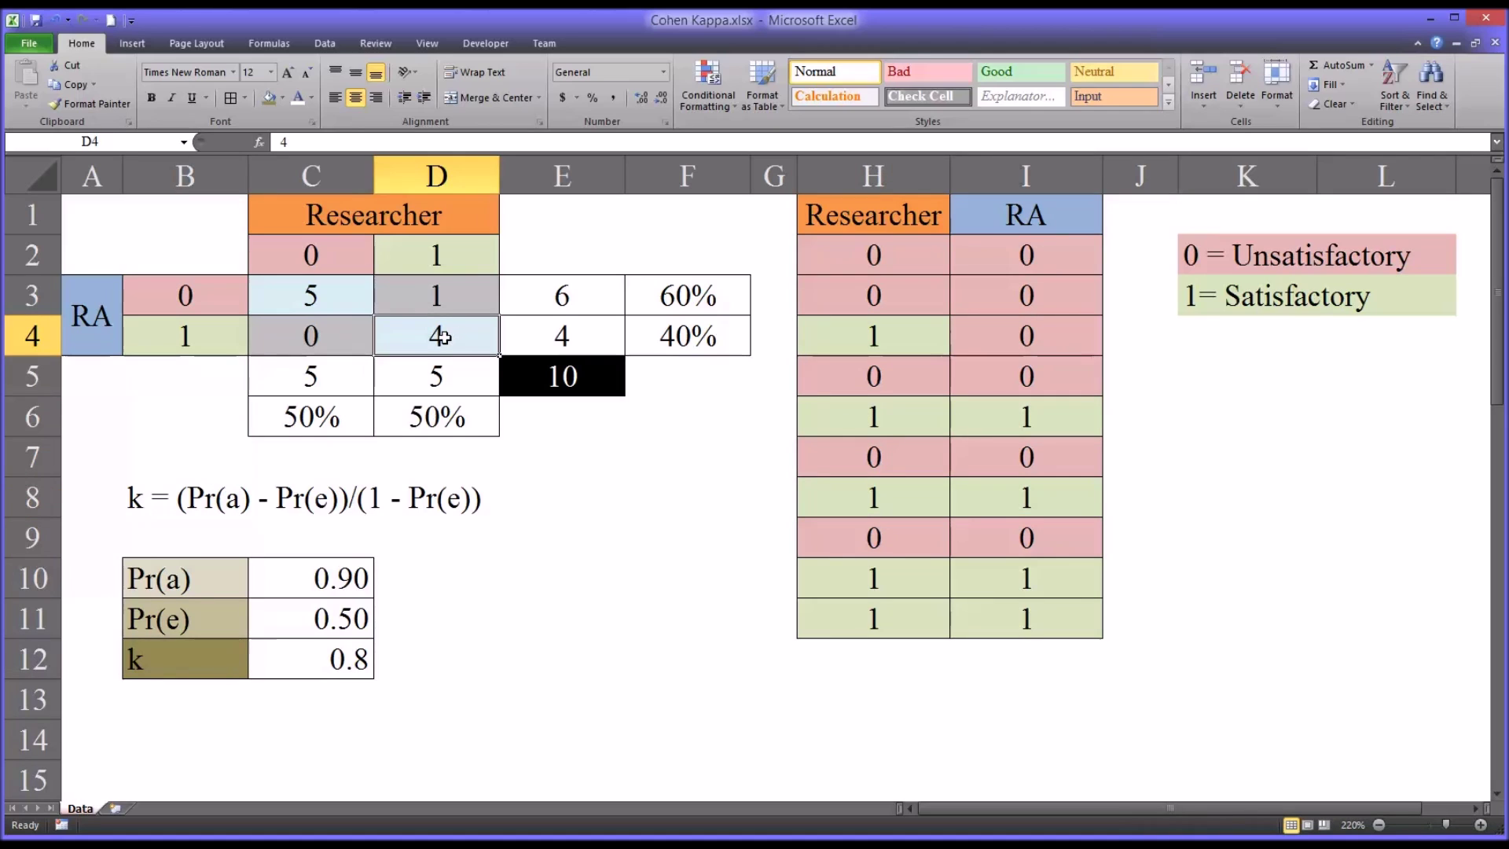
click(304, 254)
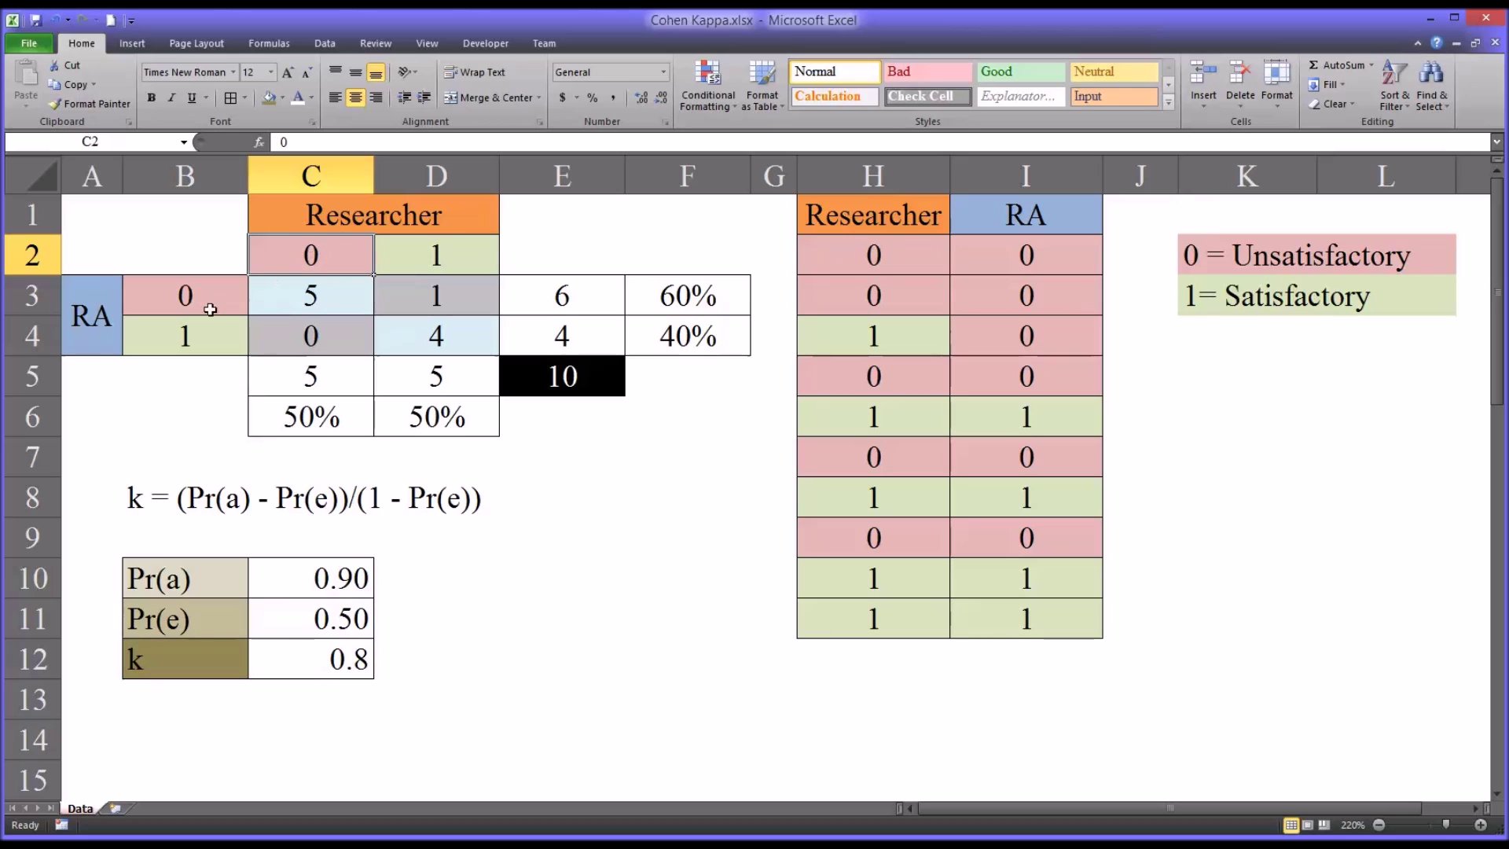
click(96, 325)
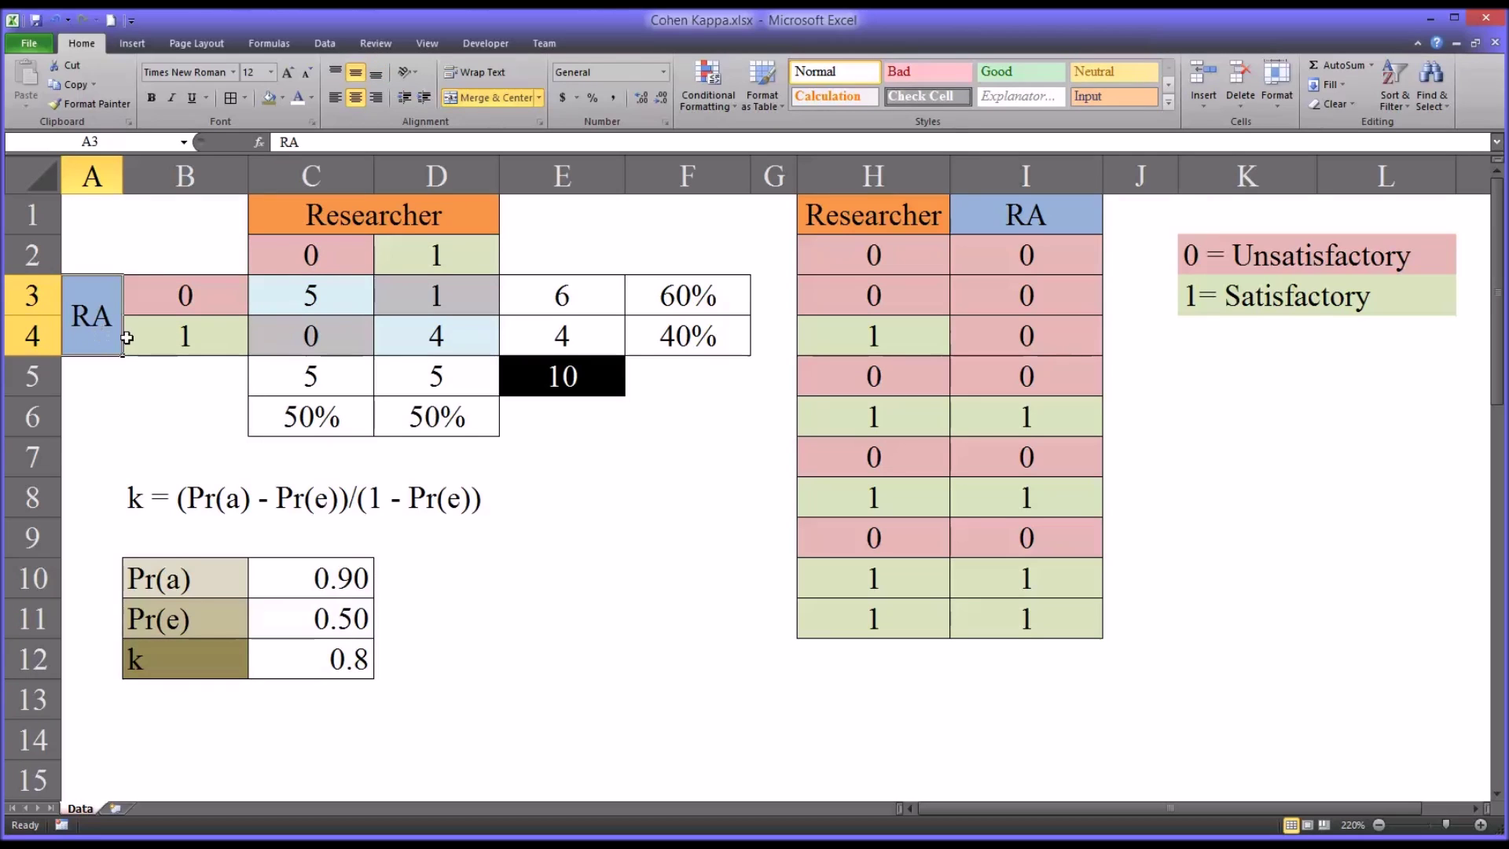
click(300, 257)
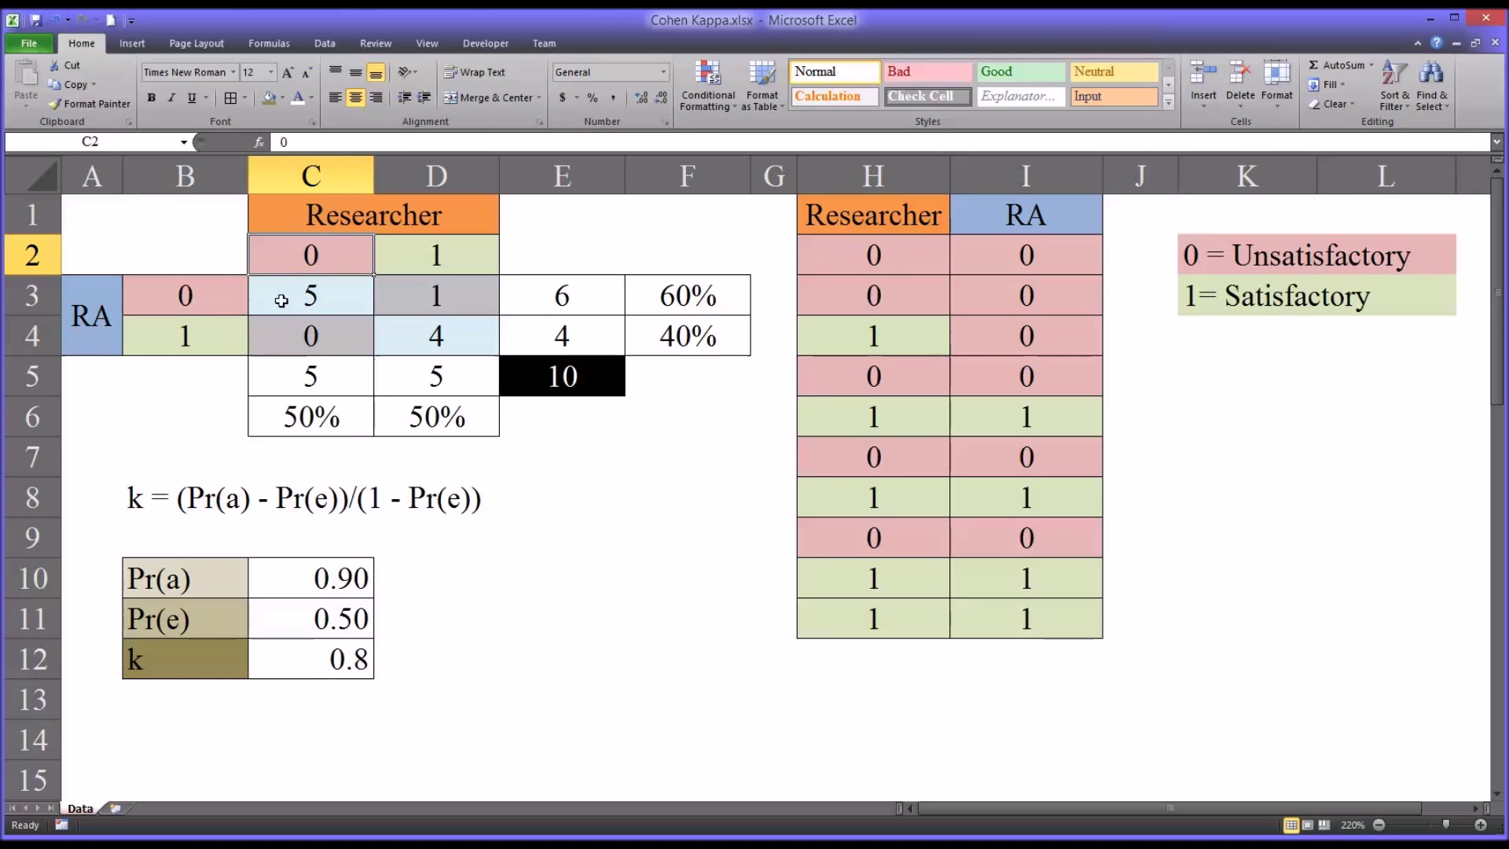
click(161, 340)
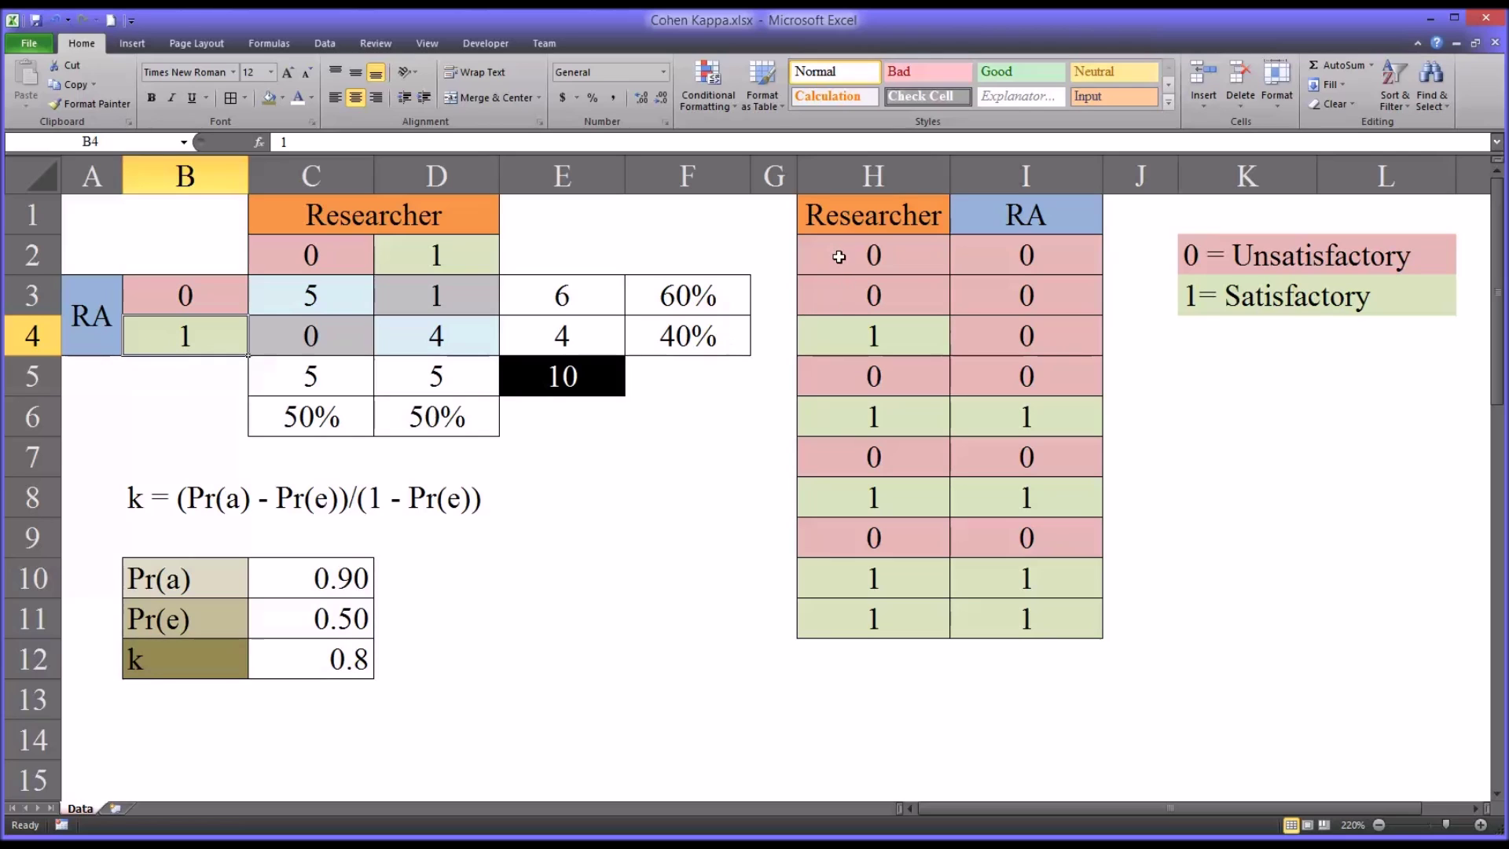
drag(828, 245, 974, 626)
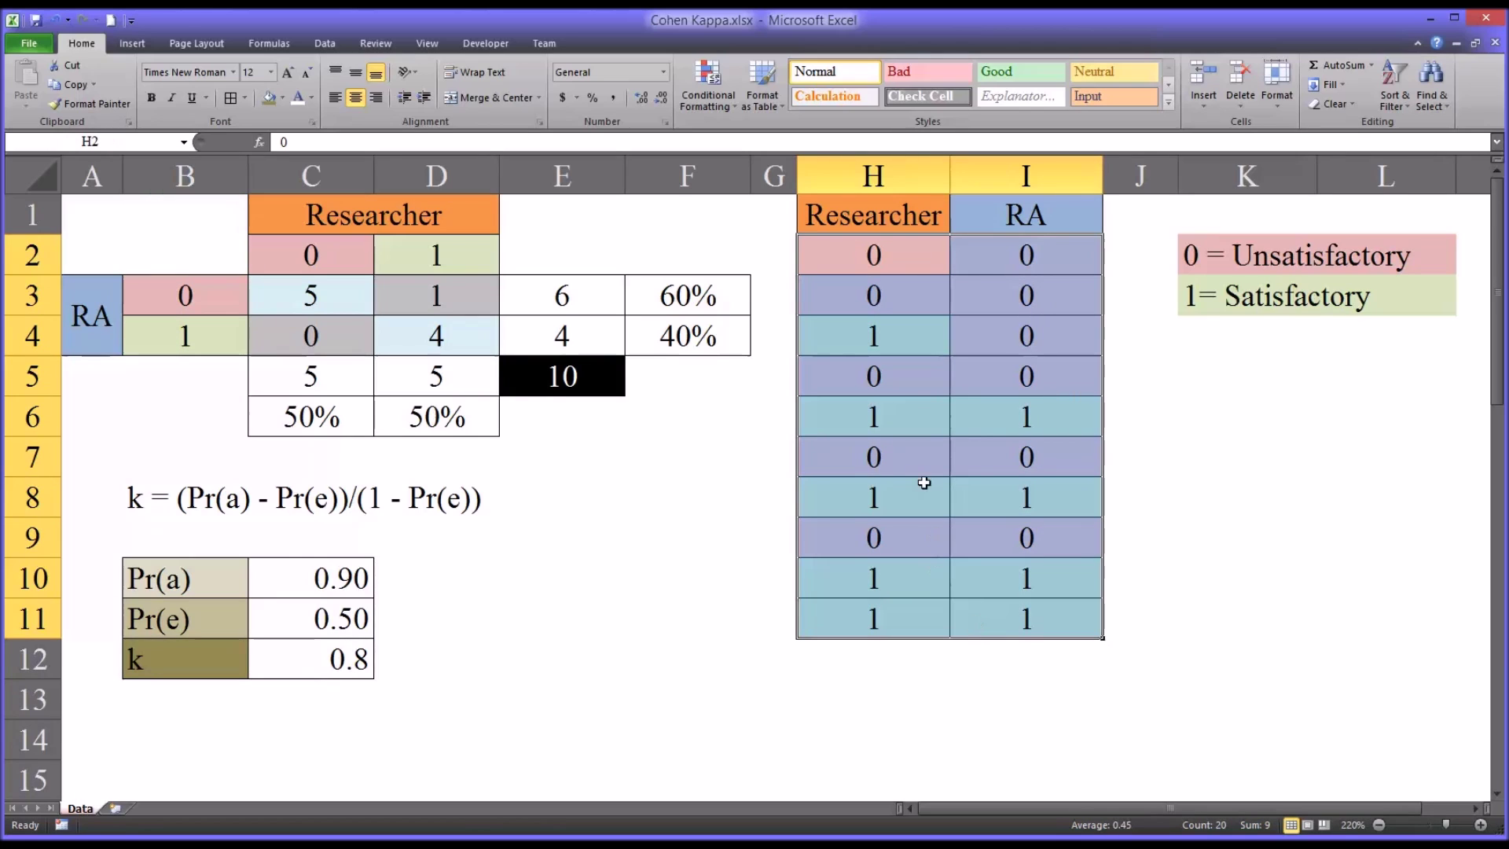
click(836, 259)
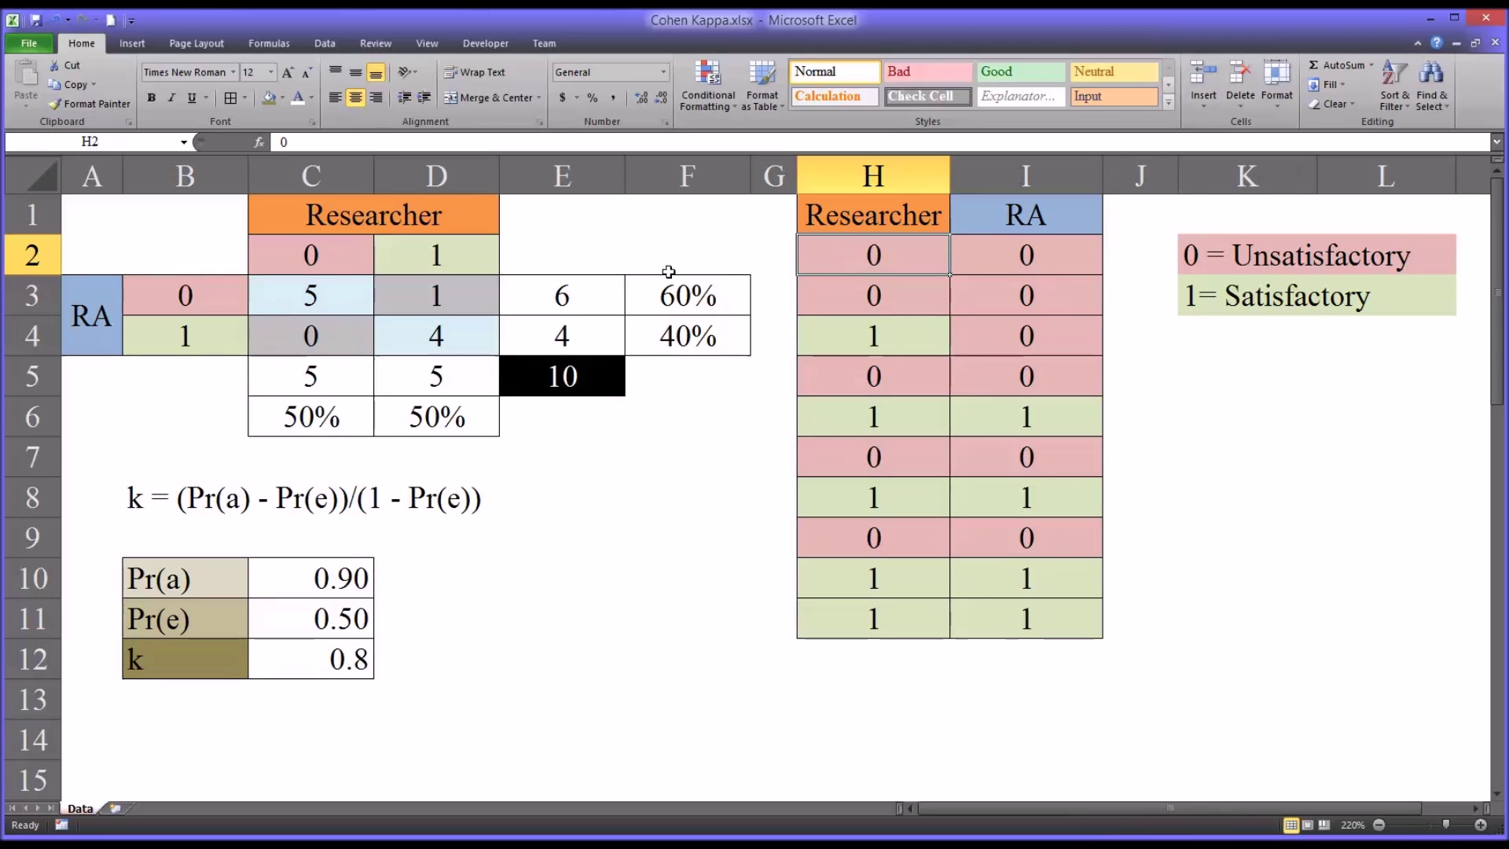
- Point out the single disagreement count of 1 in D3 and its row and column categories
click(412, 296)
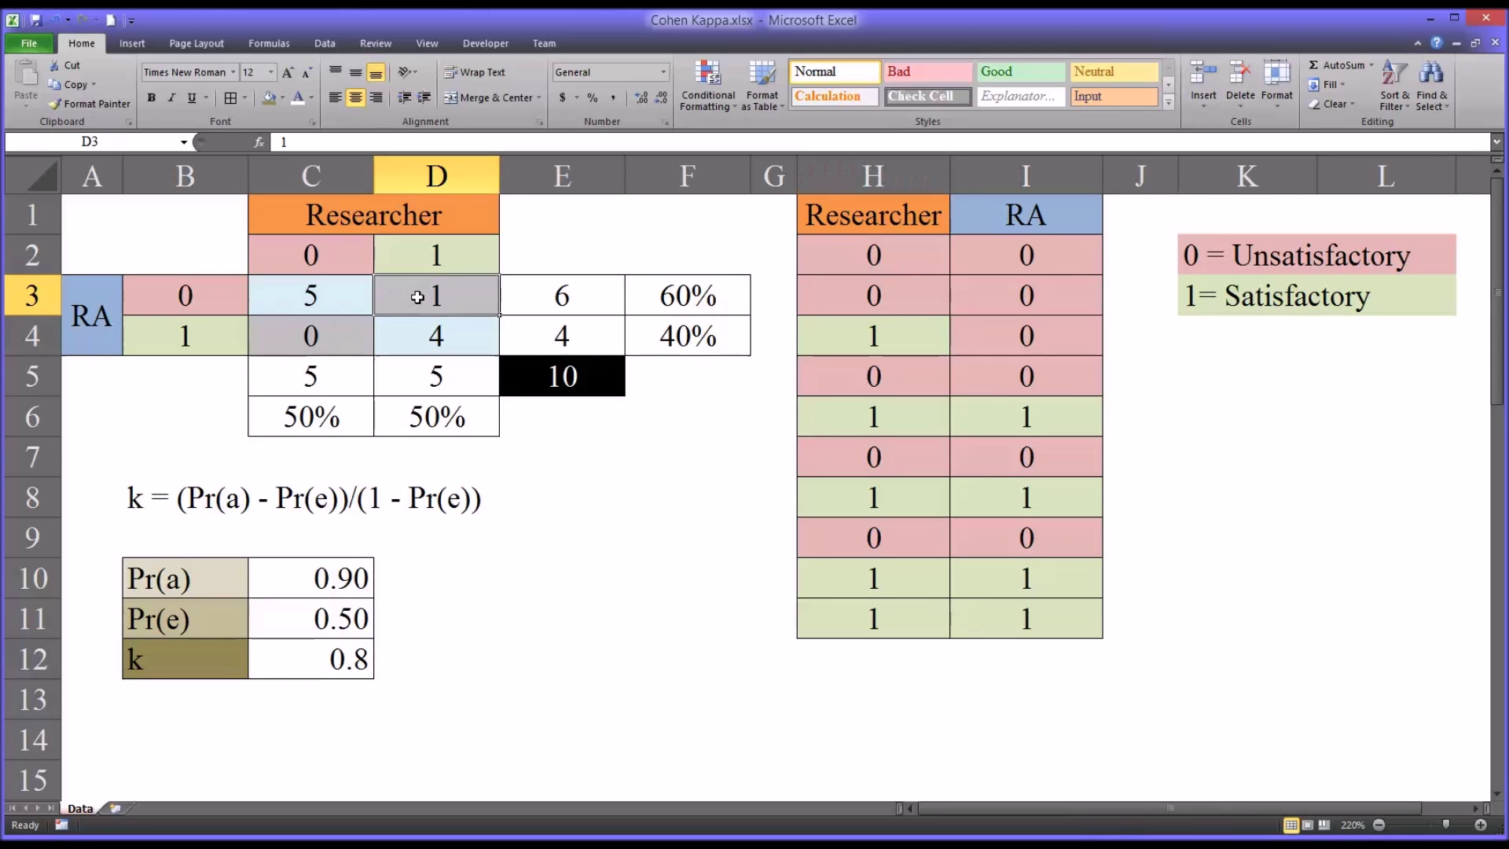
click(407, 255)
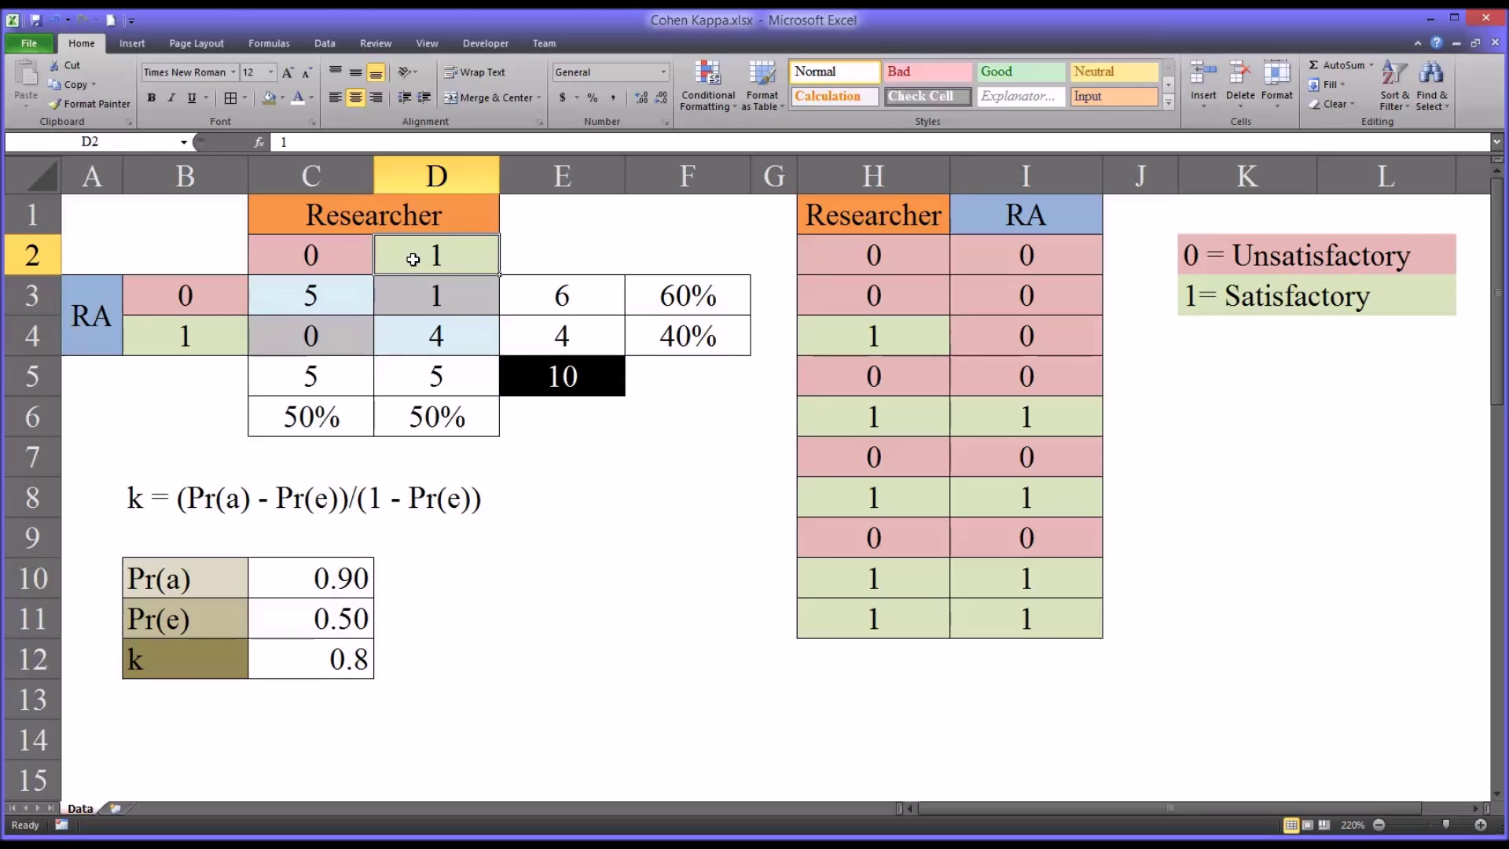
click(416, 294)
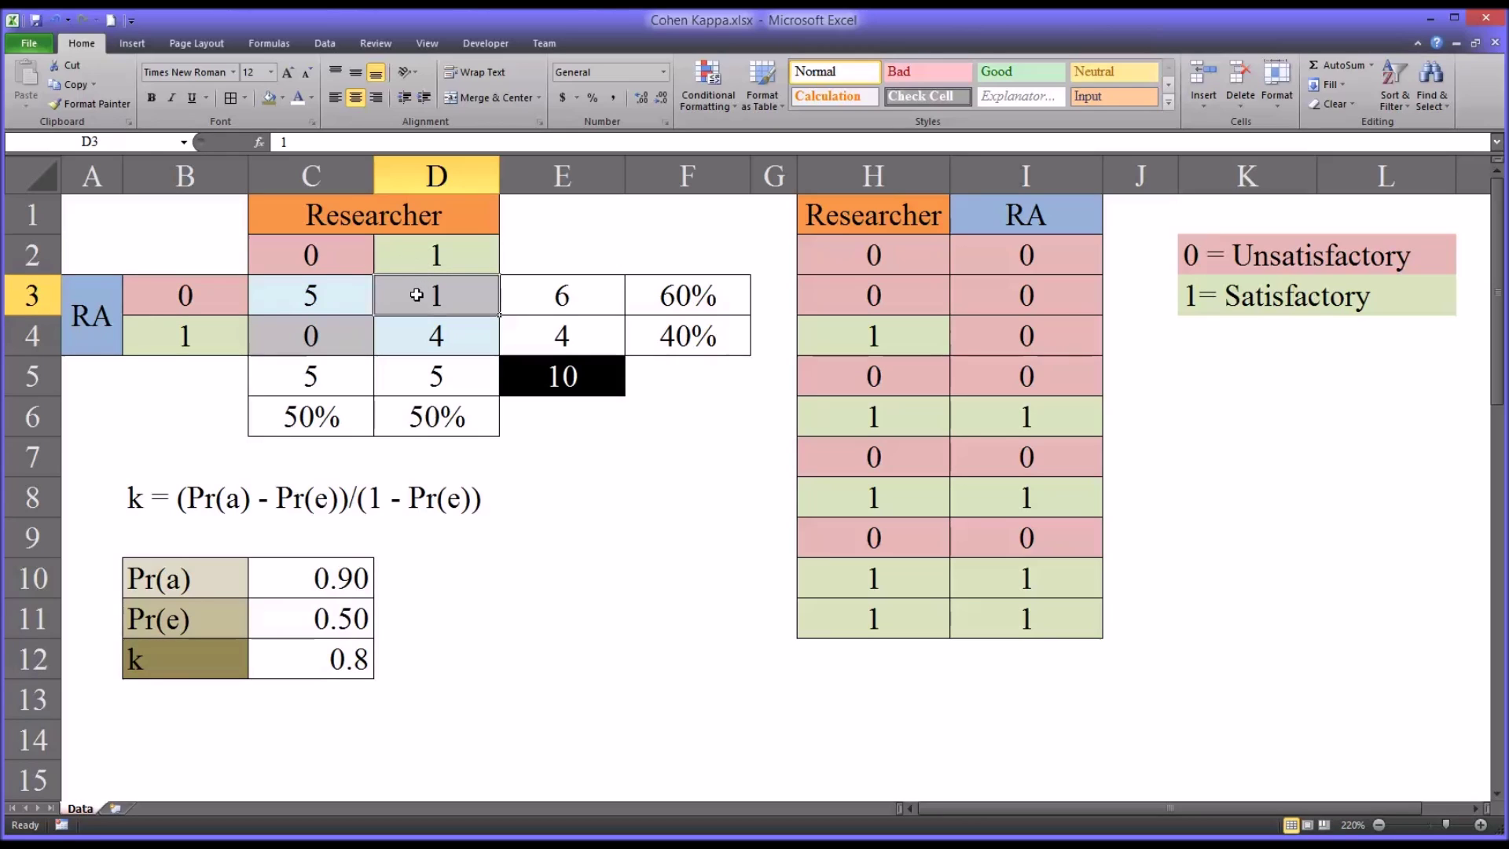
click(92, 314)
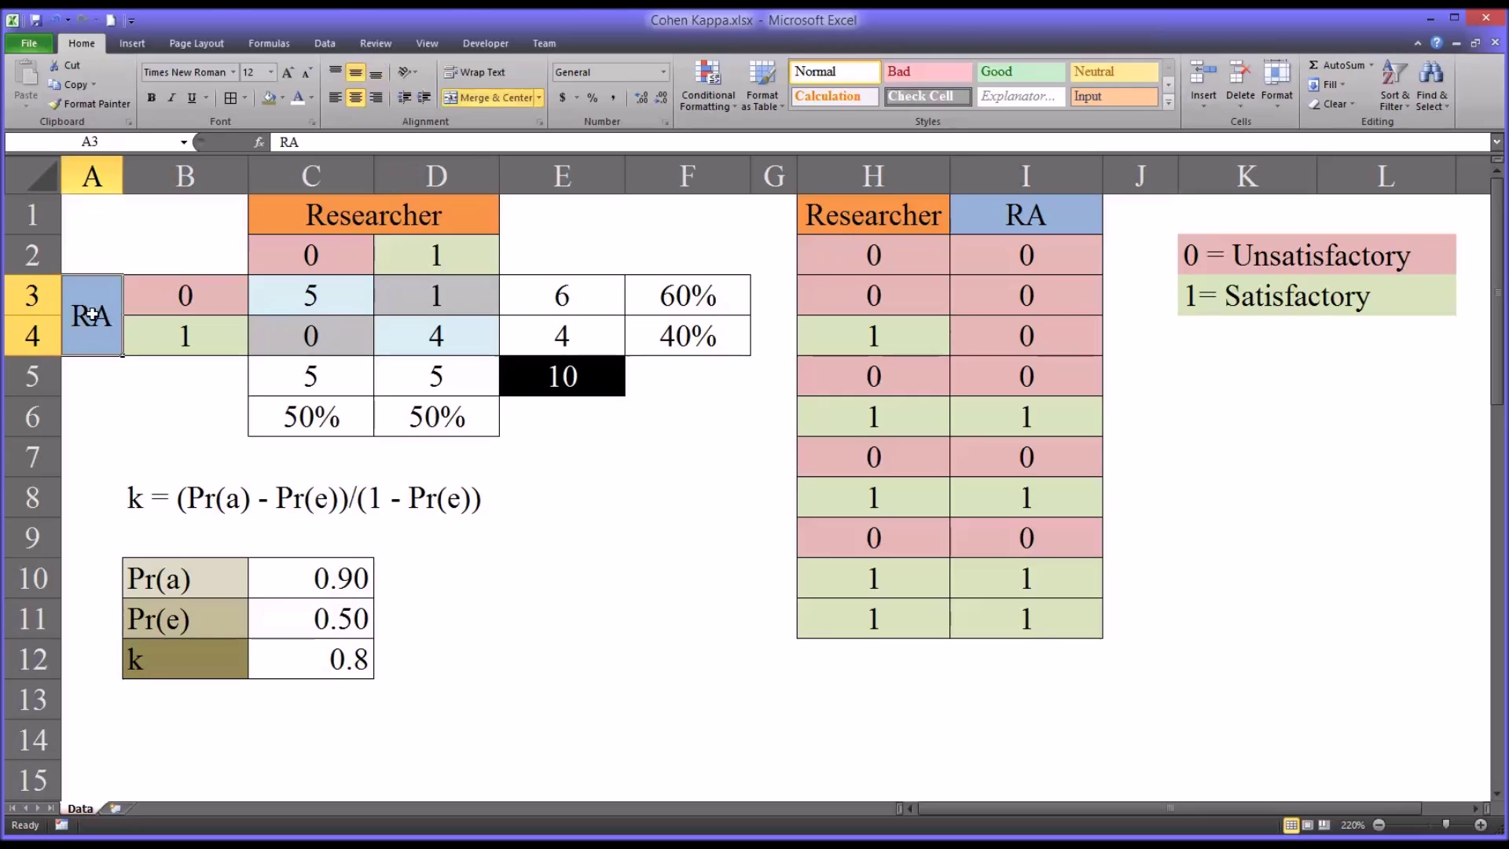
click(170, 300)
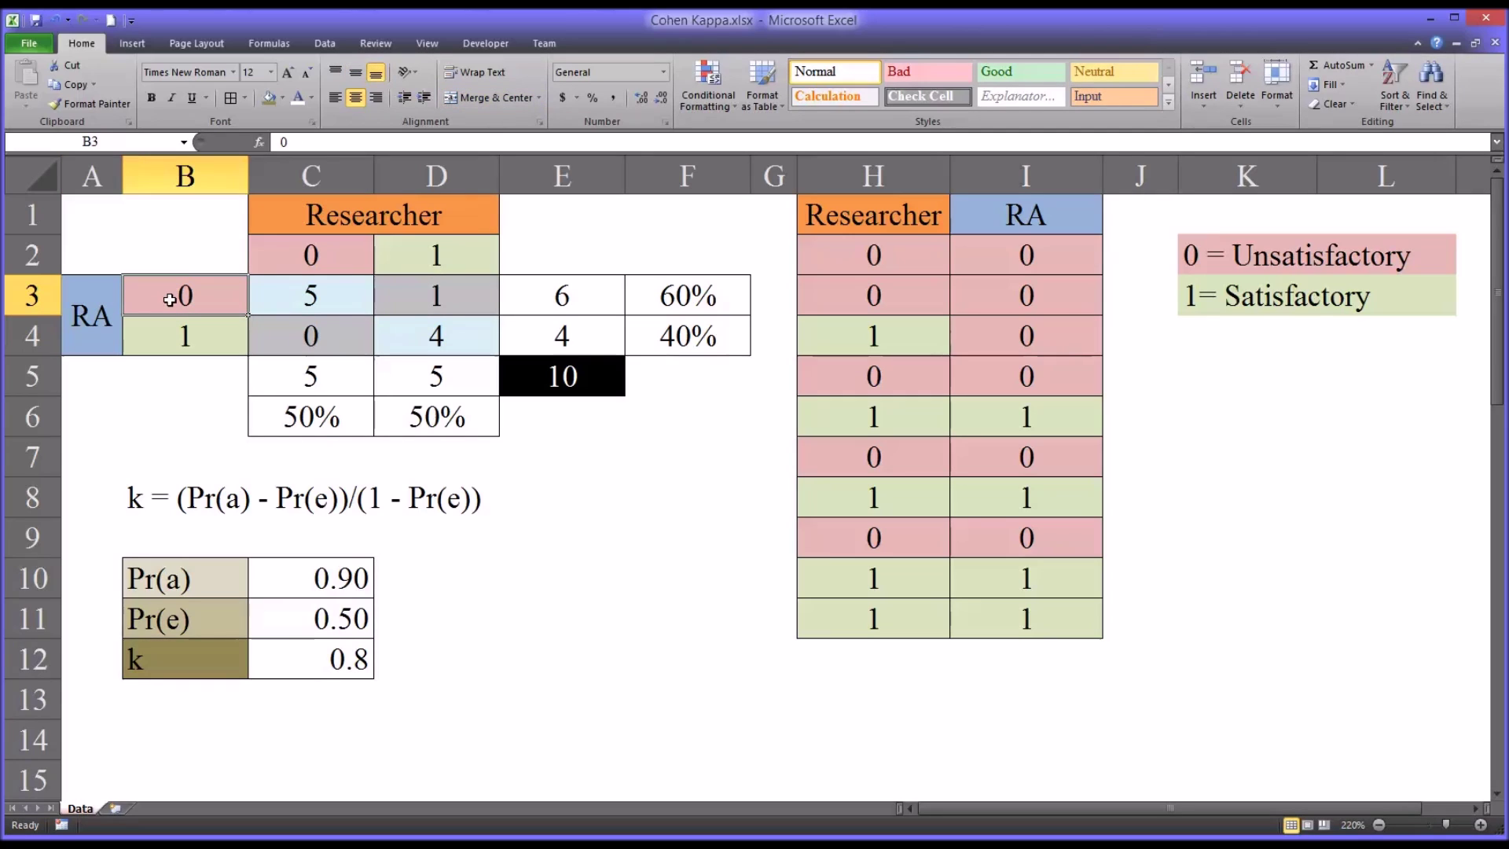
click(434, 306)
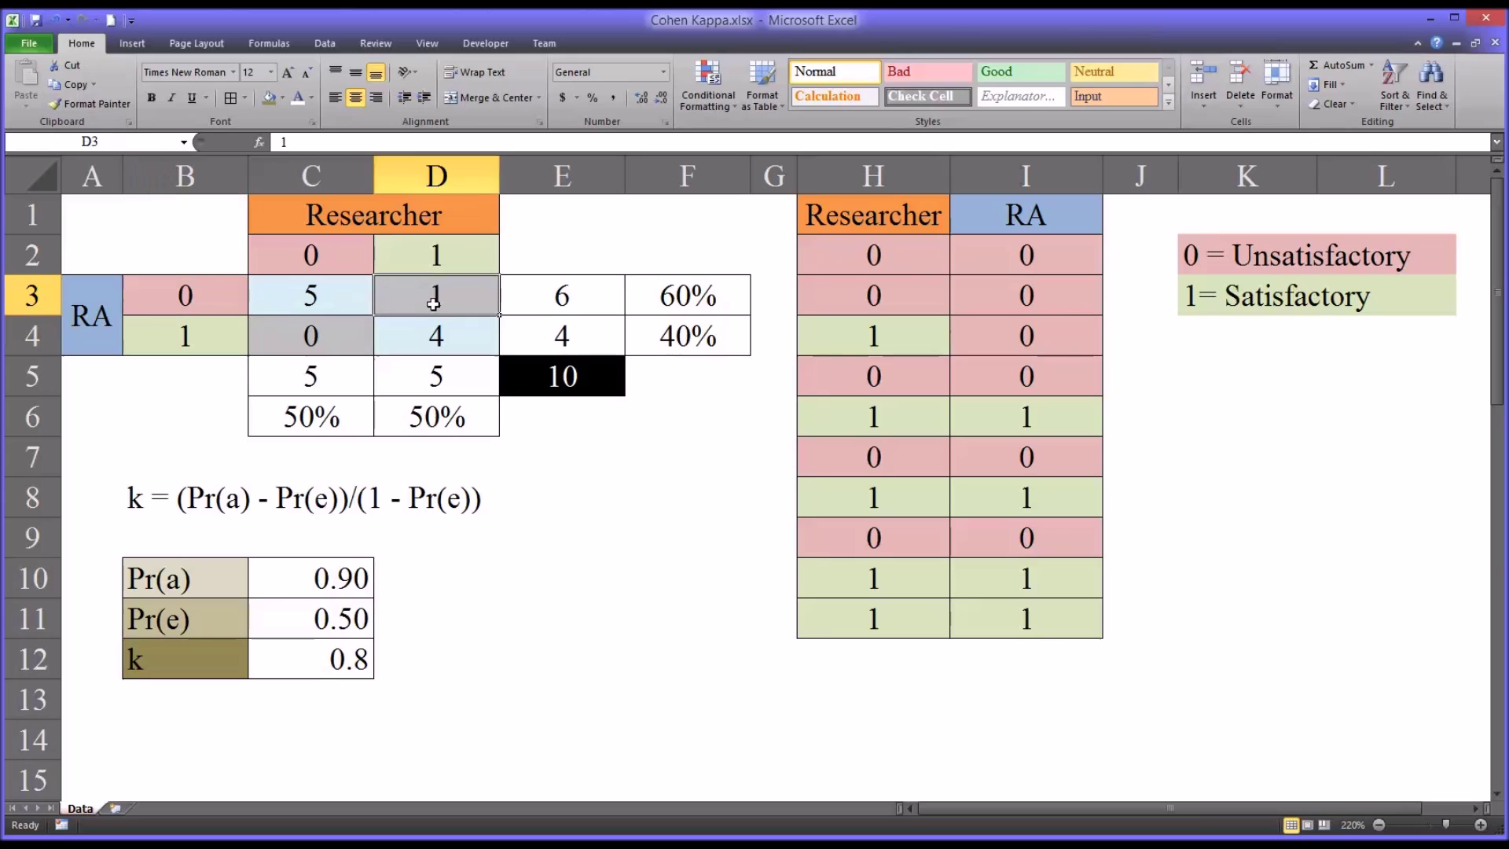
- Match the disagreement in D3 to the differing Researcher and RA ratings in row 4
click(857, 346)
drag(960, 338, 974, 338)
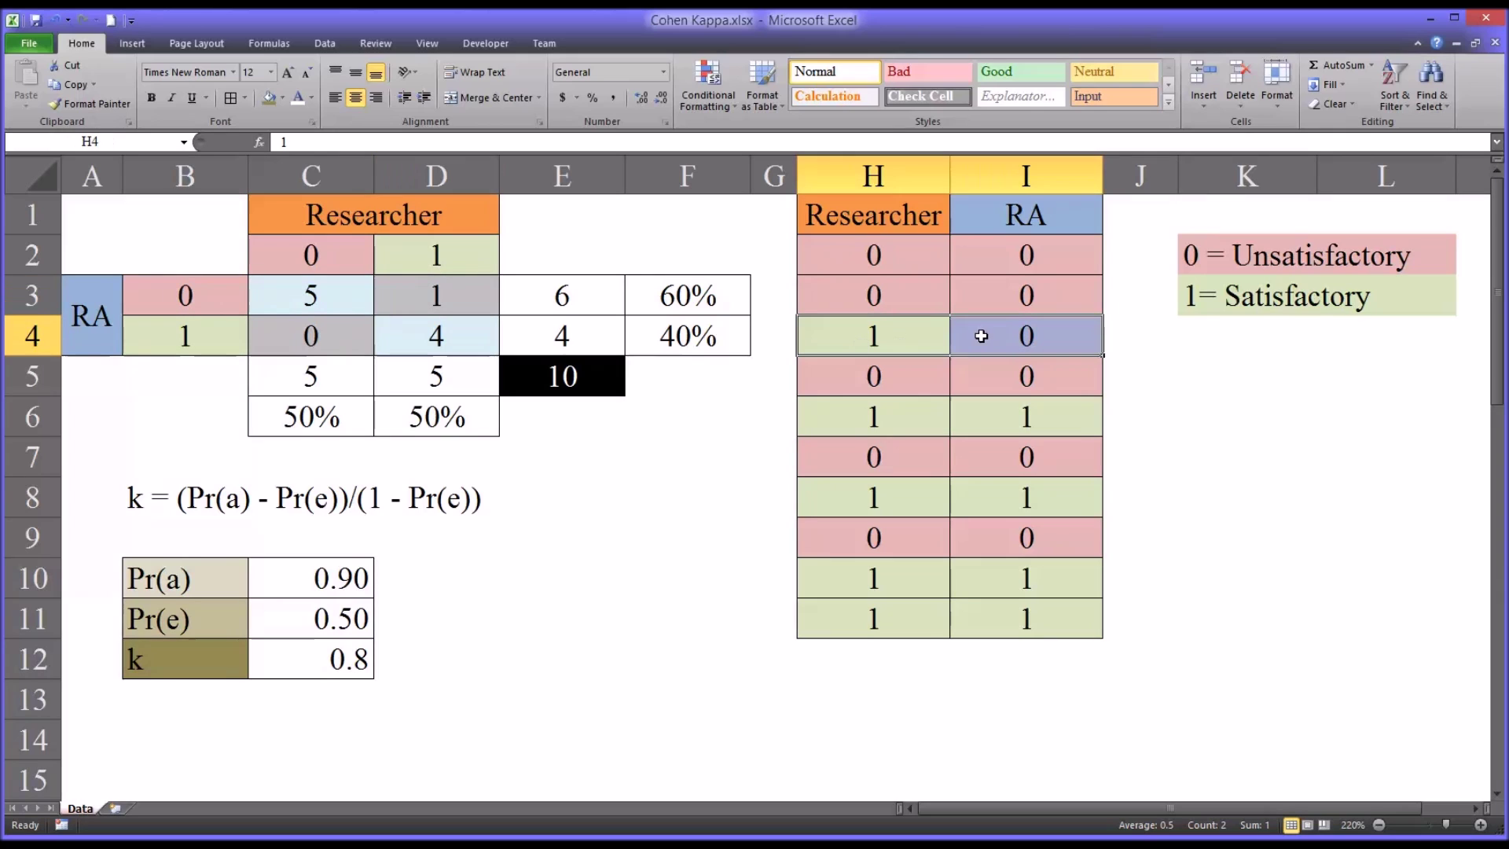
click(871, 219)
click(866, 340)
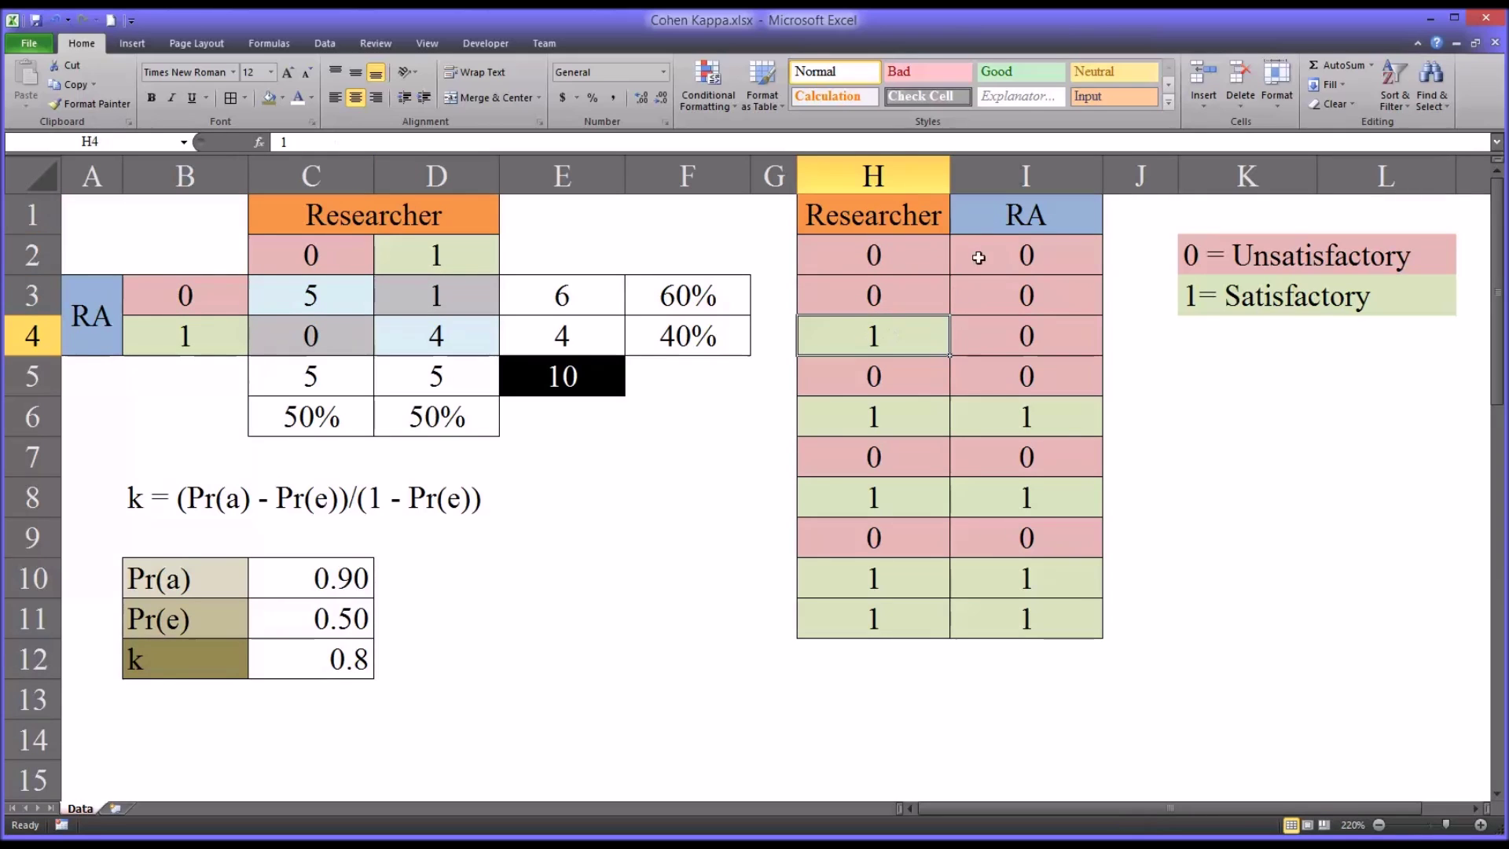
click(995, 217)
click(987, 339)
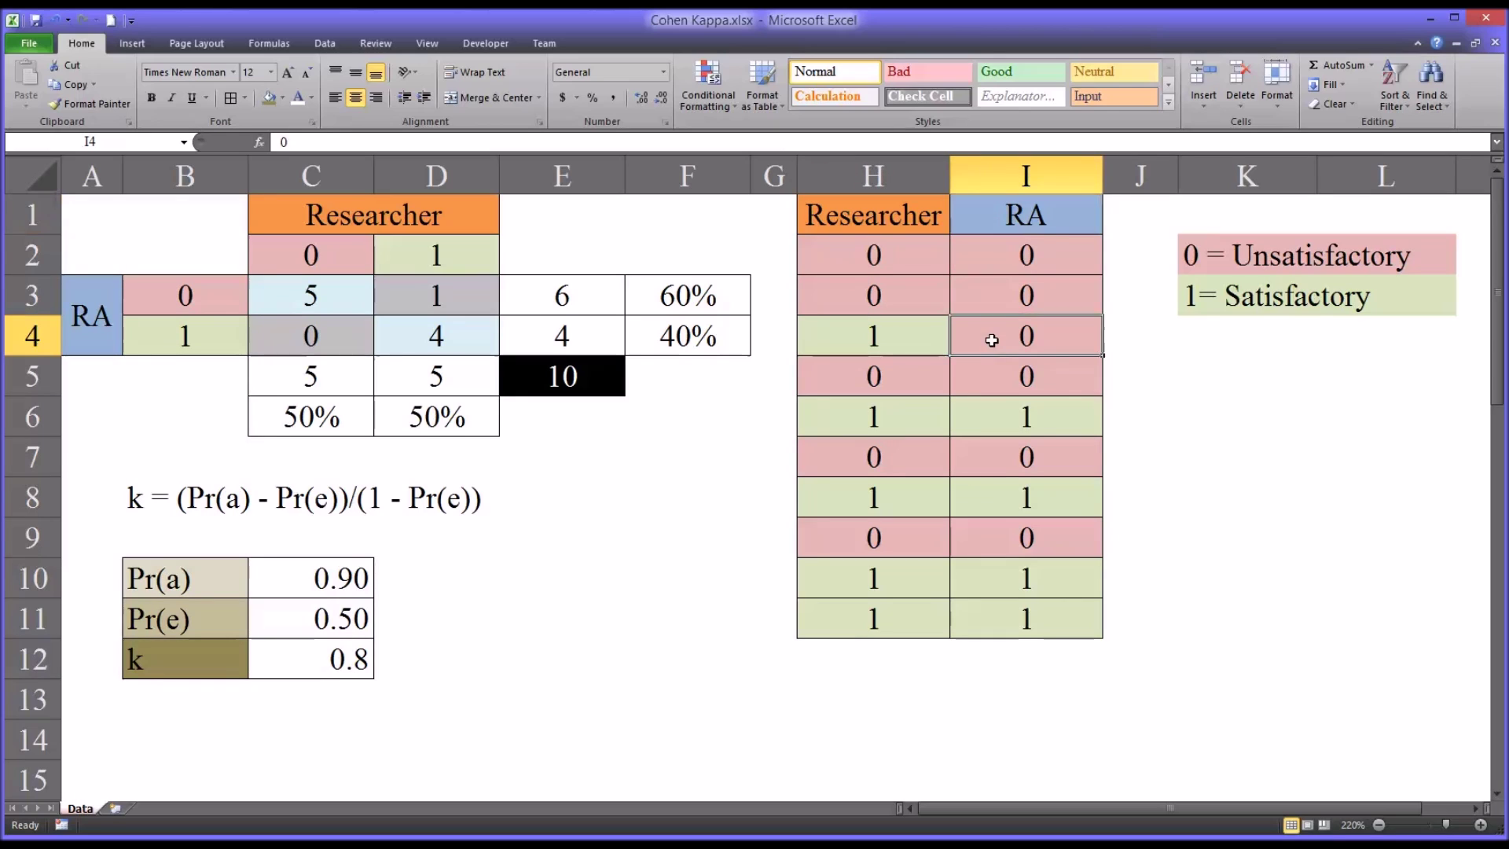
click(917, 341)
click(453, 294)
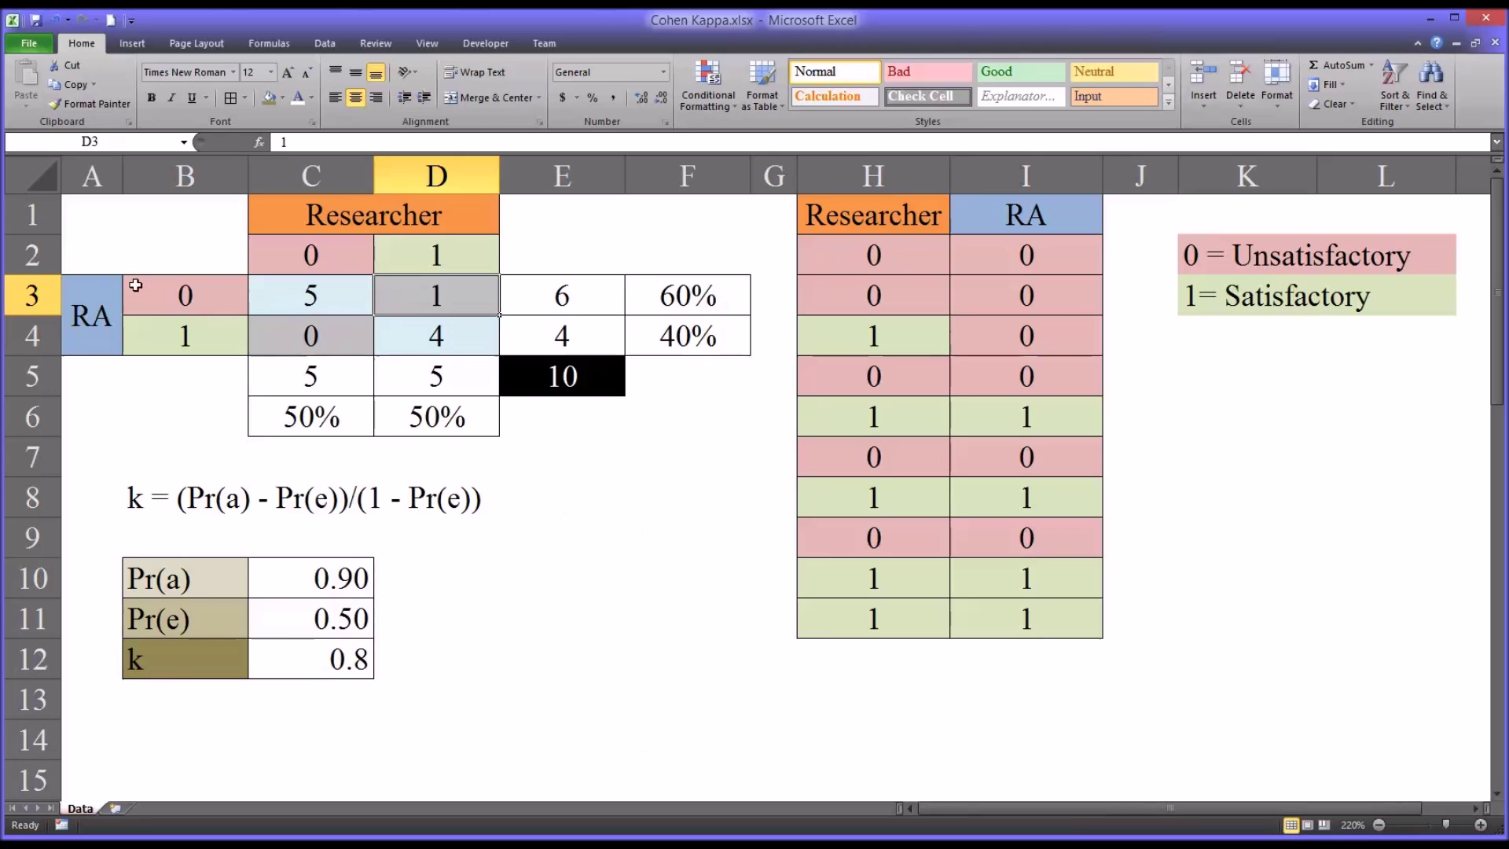
- Commit the row total =C3+D3 in E3, giving 6
drag(110, 212, 352, 313)
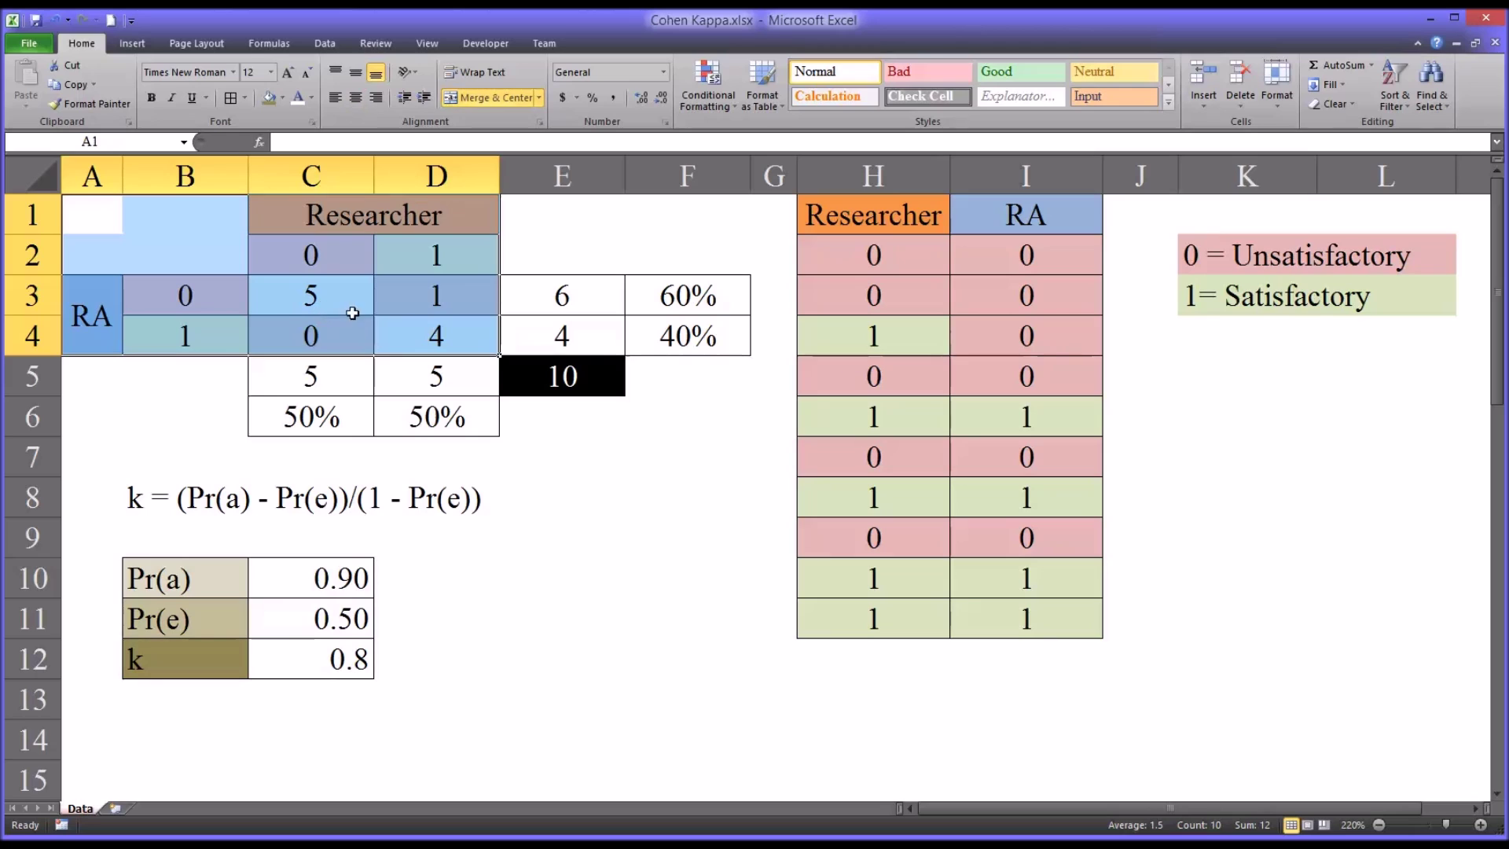
click(520, 301)
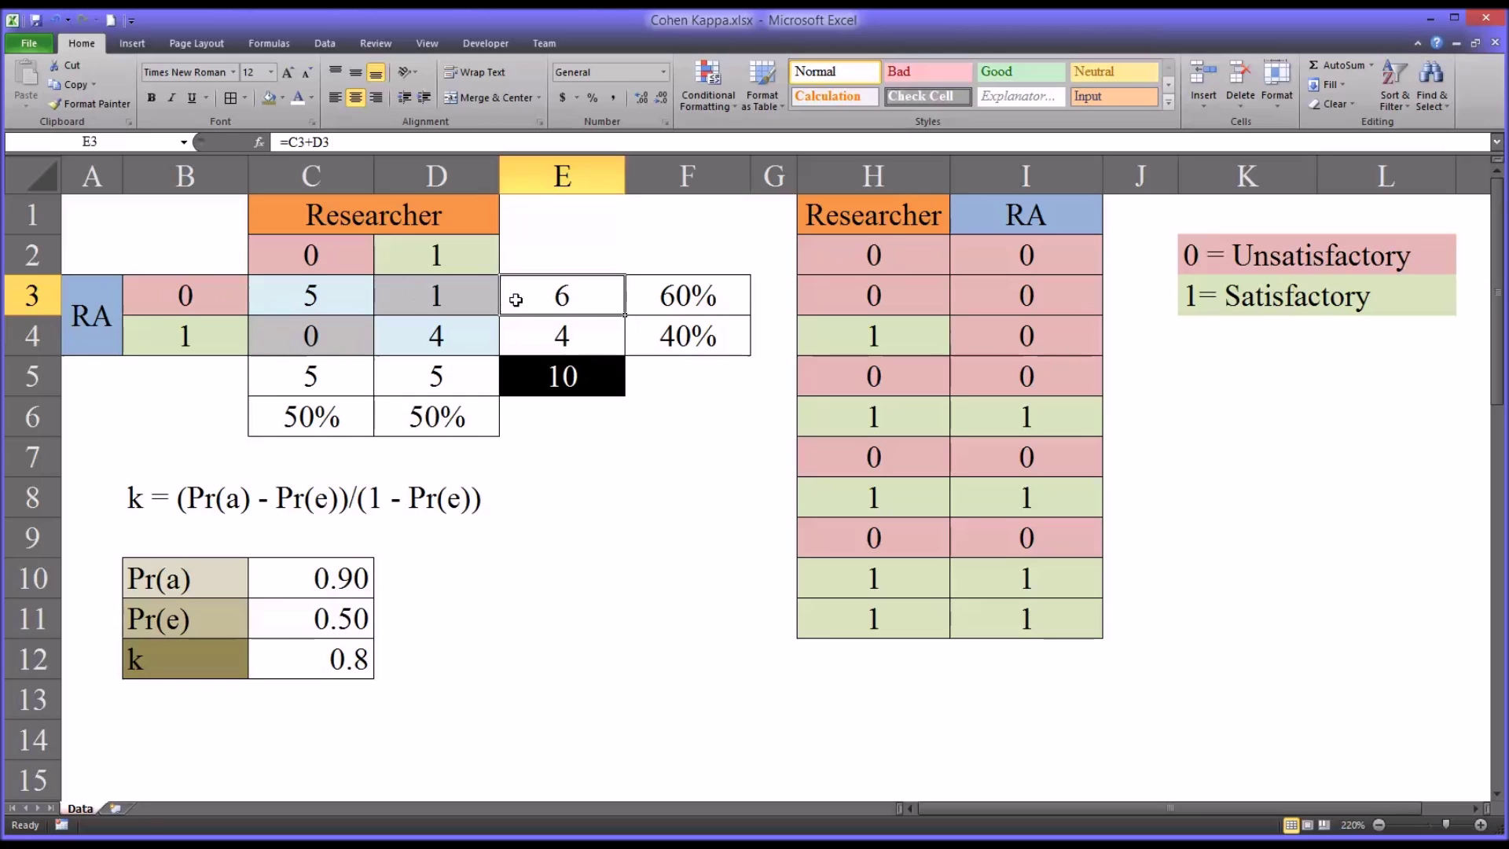
click(301, 293)
click(411, 300)
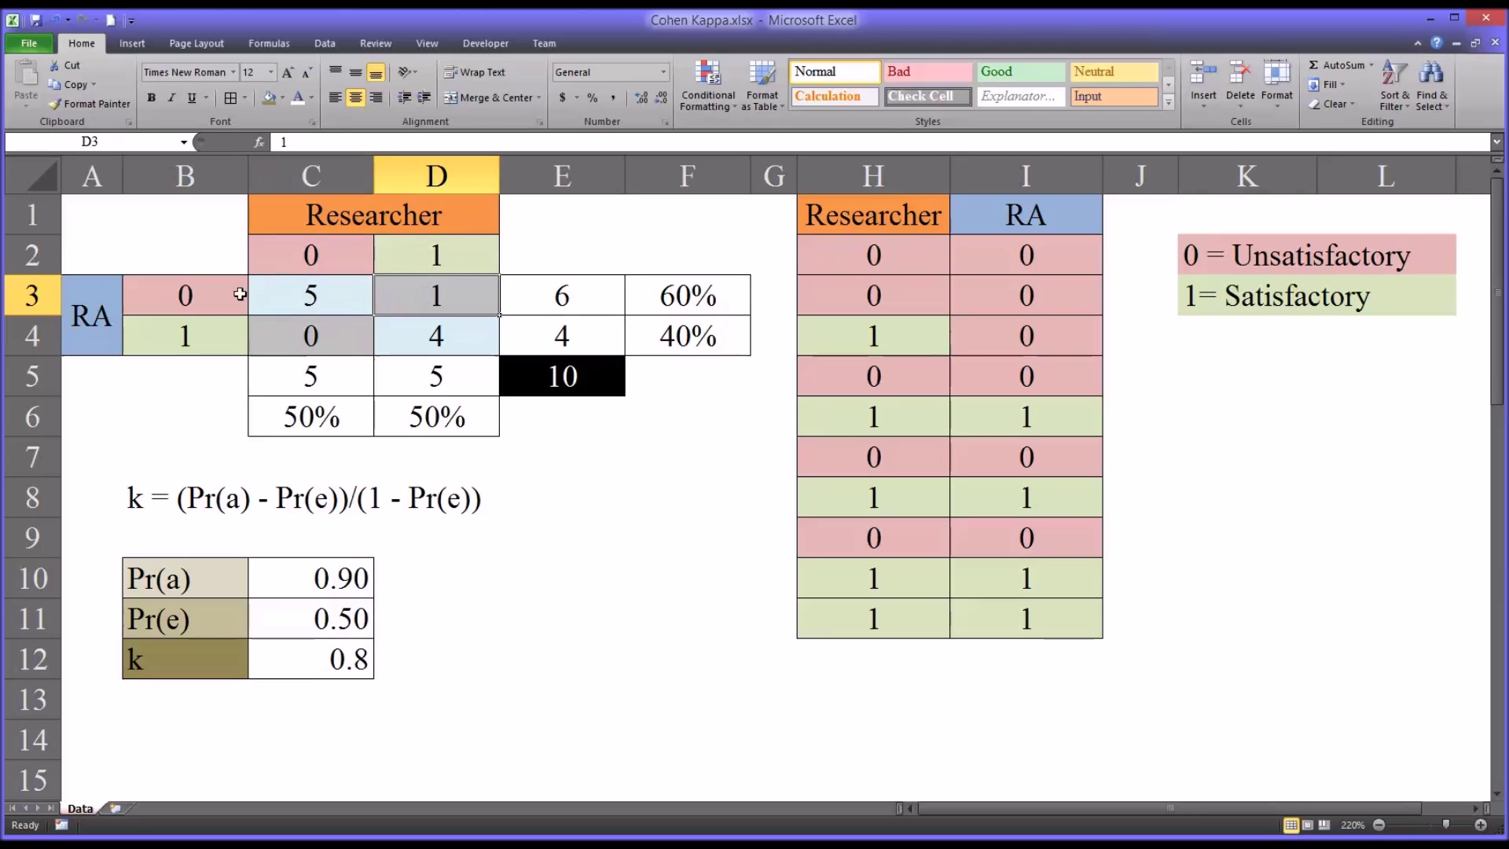
click(522, 297)
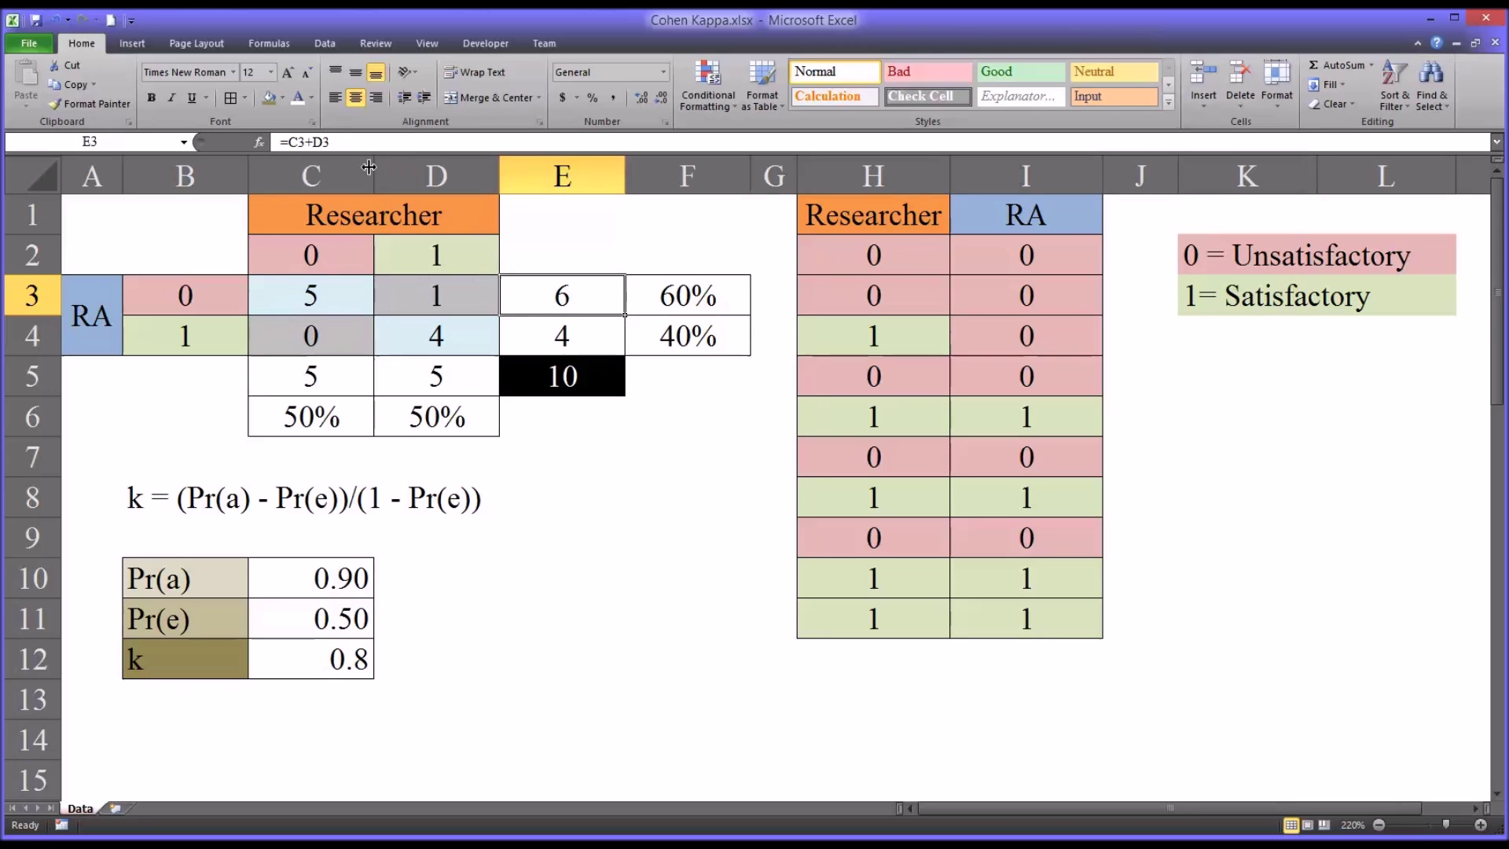
click(368, 142)
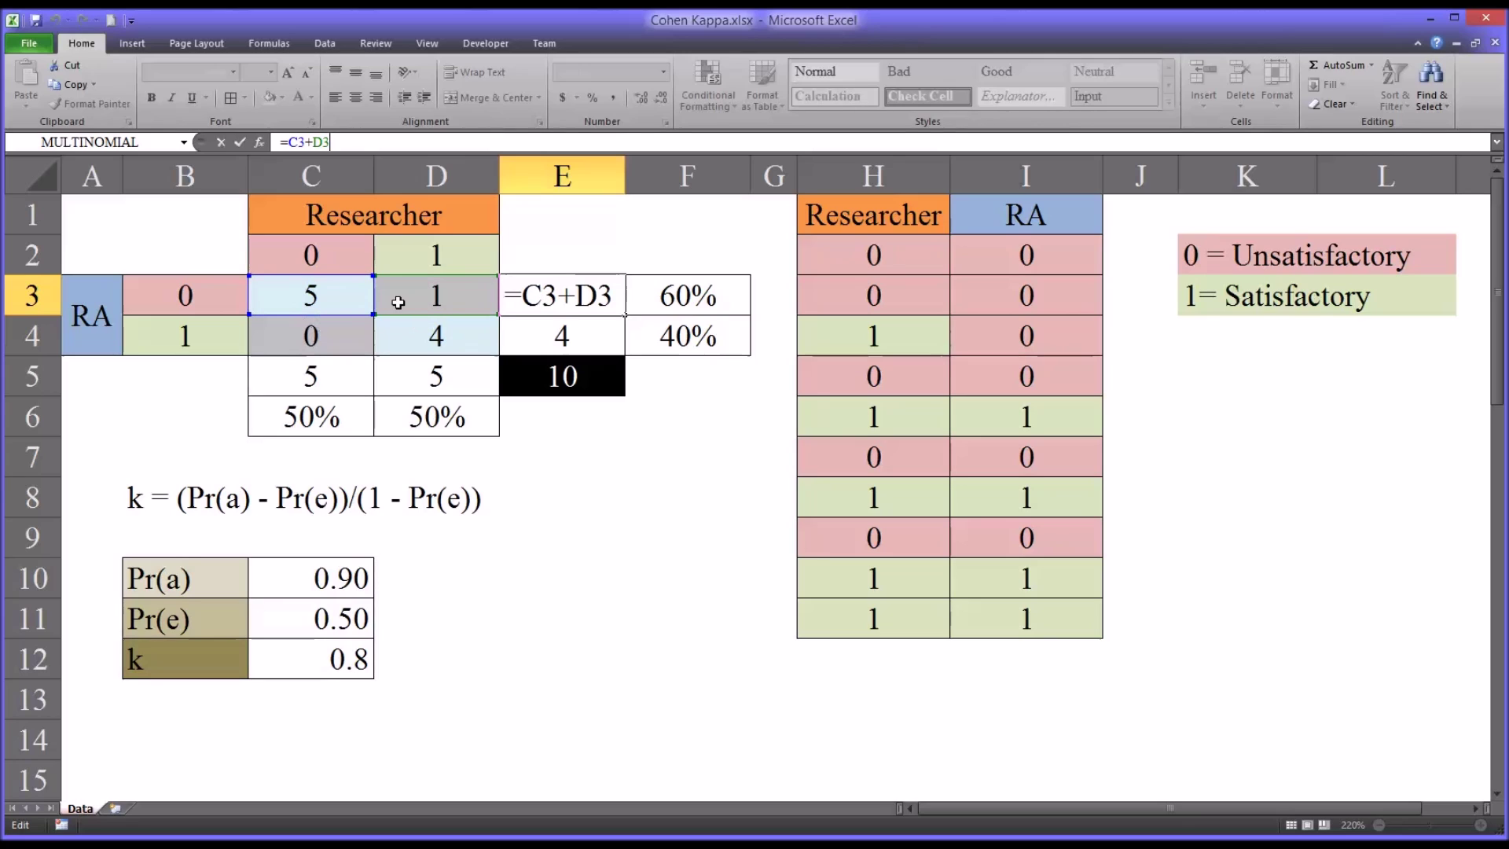
key(Return)
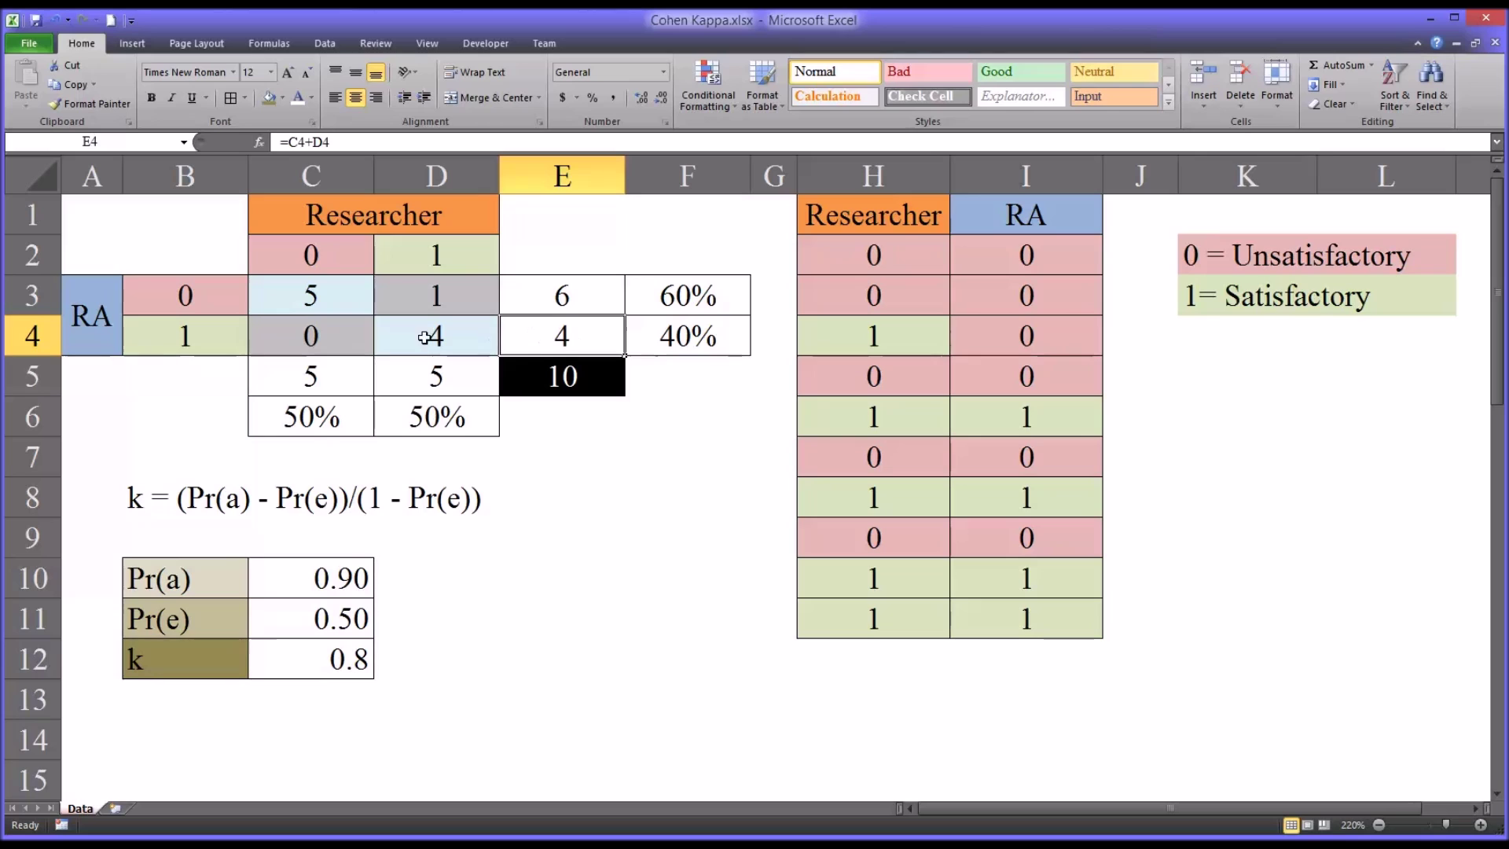
- Commit E4 as =C4+D4 and grand total E5 as =E3+E4, giving 4 and 10
double_click(552, 345)
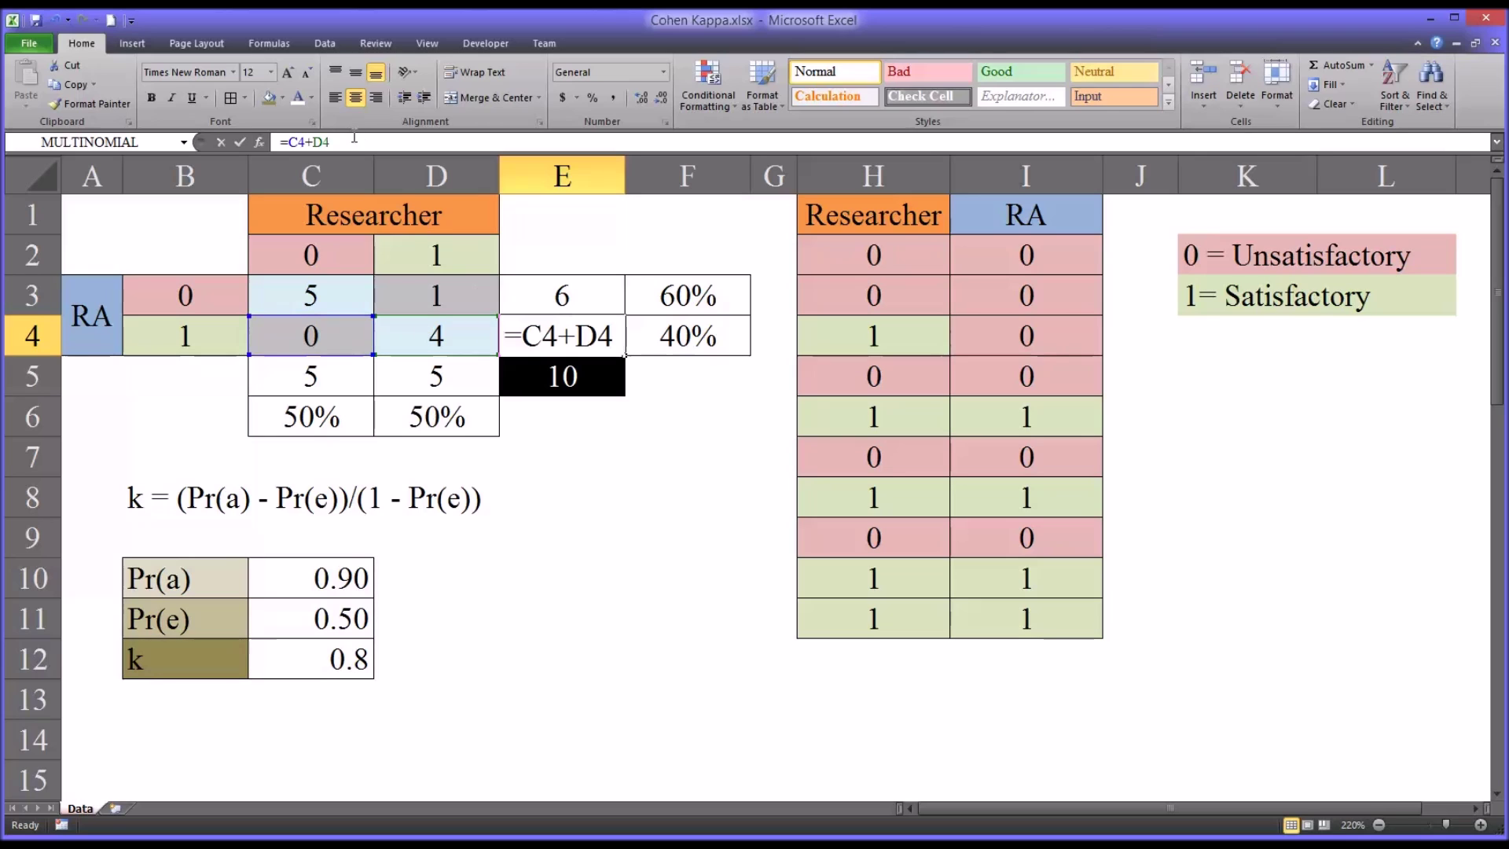
key(Return)
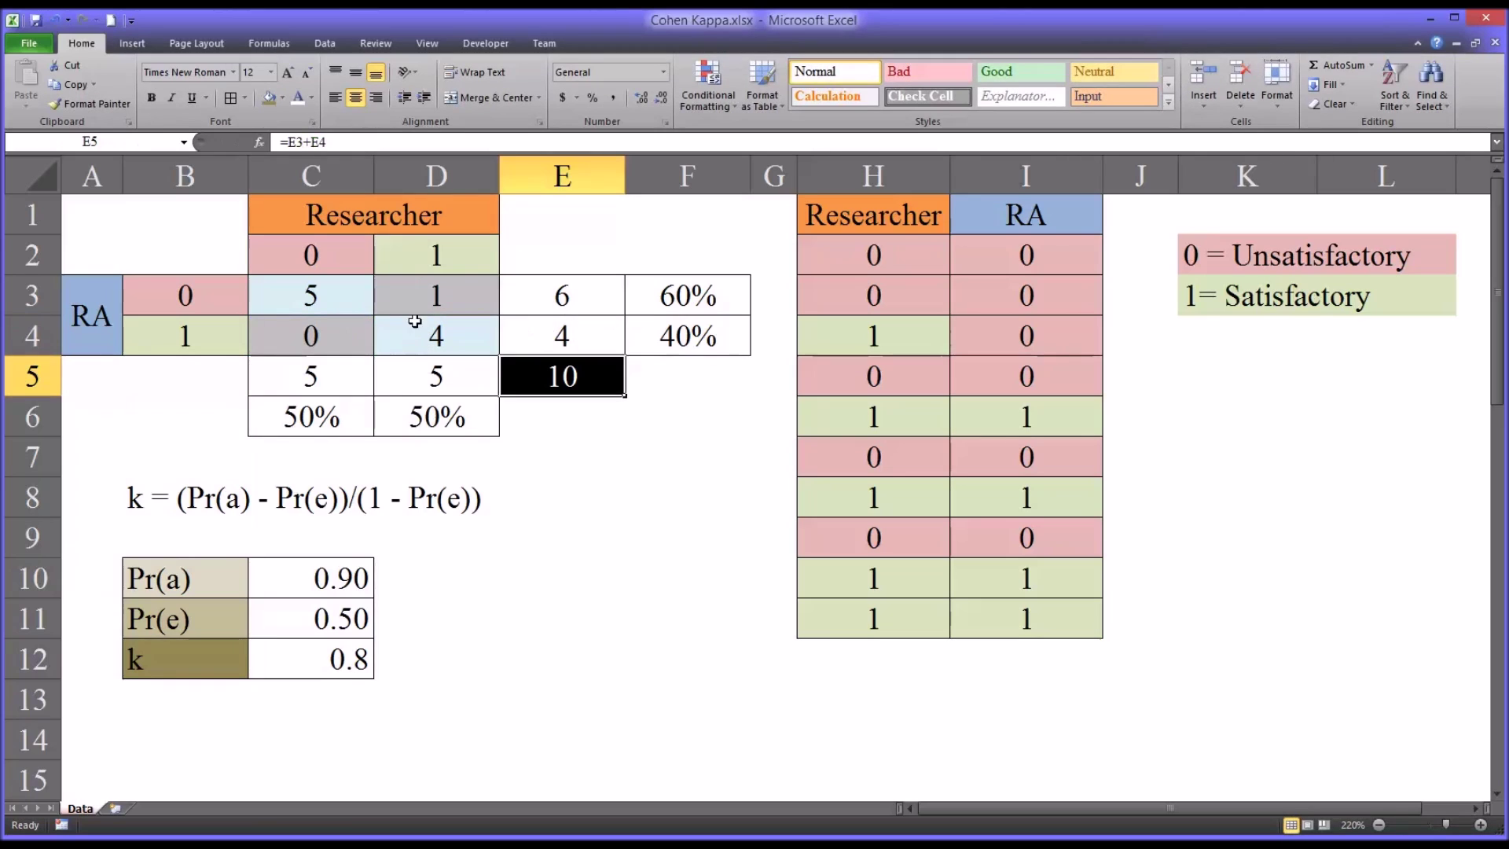
click(416, 381)
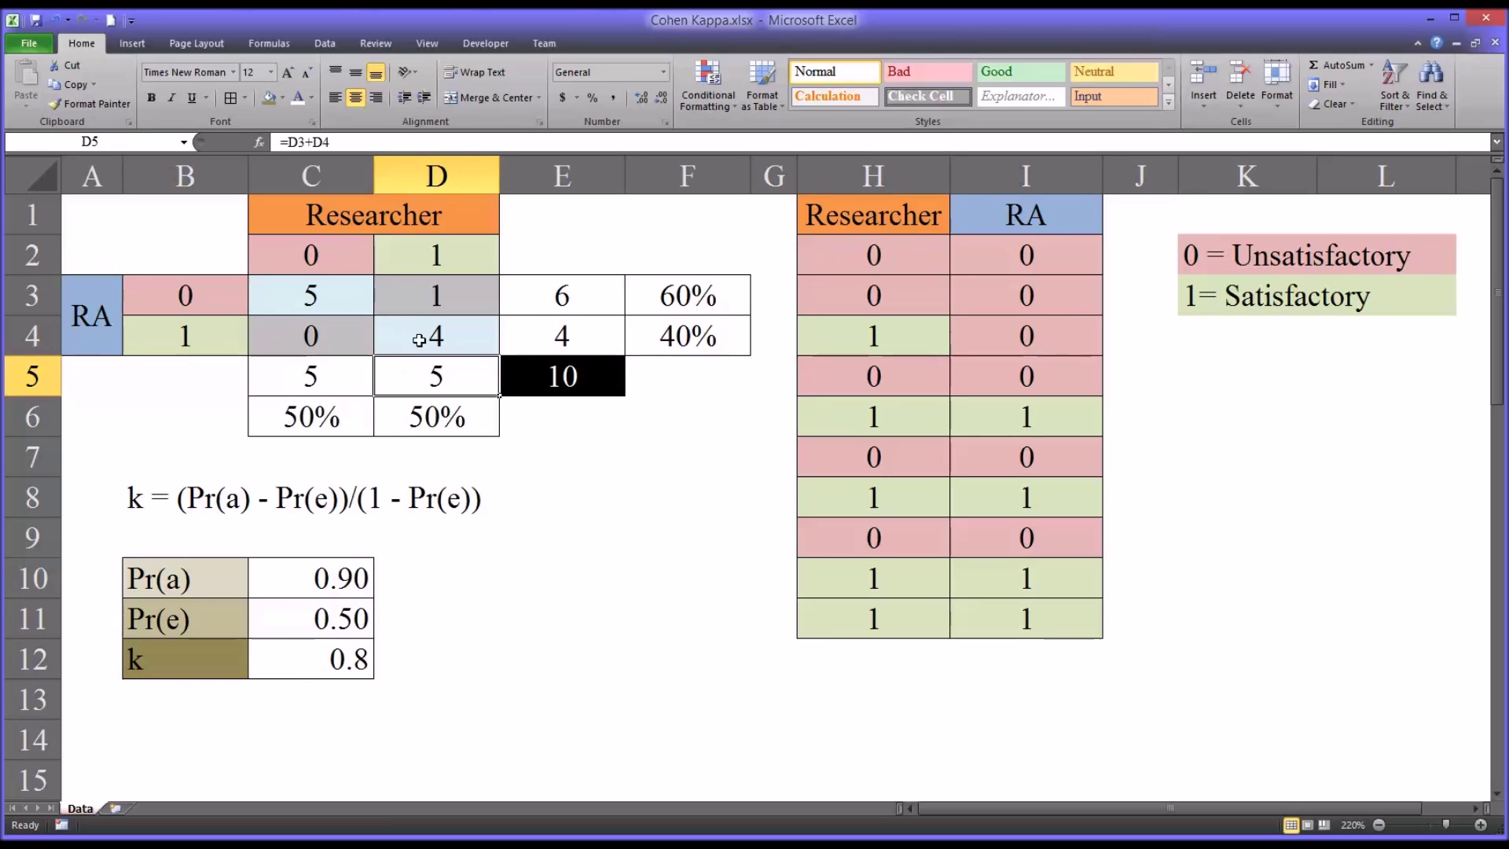
click(321, 382)
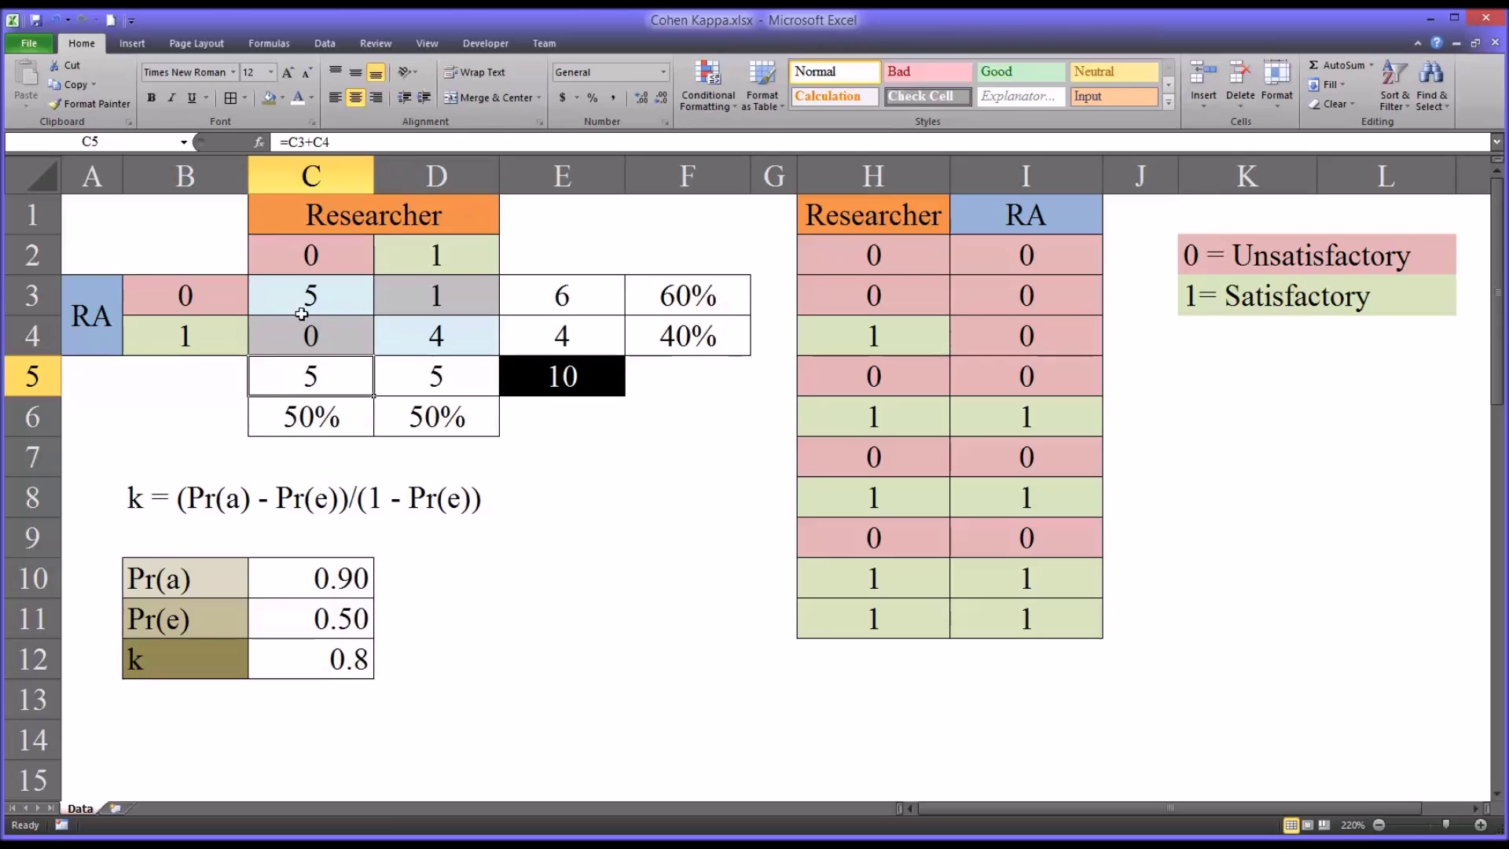
click(529, 373)
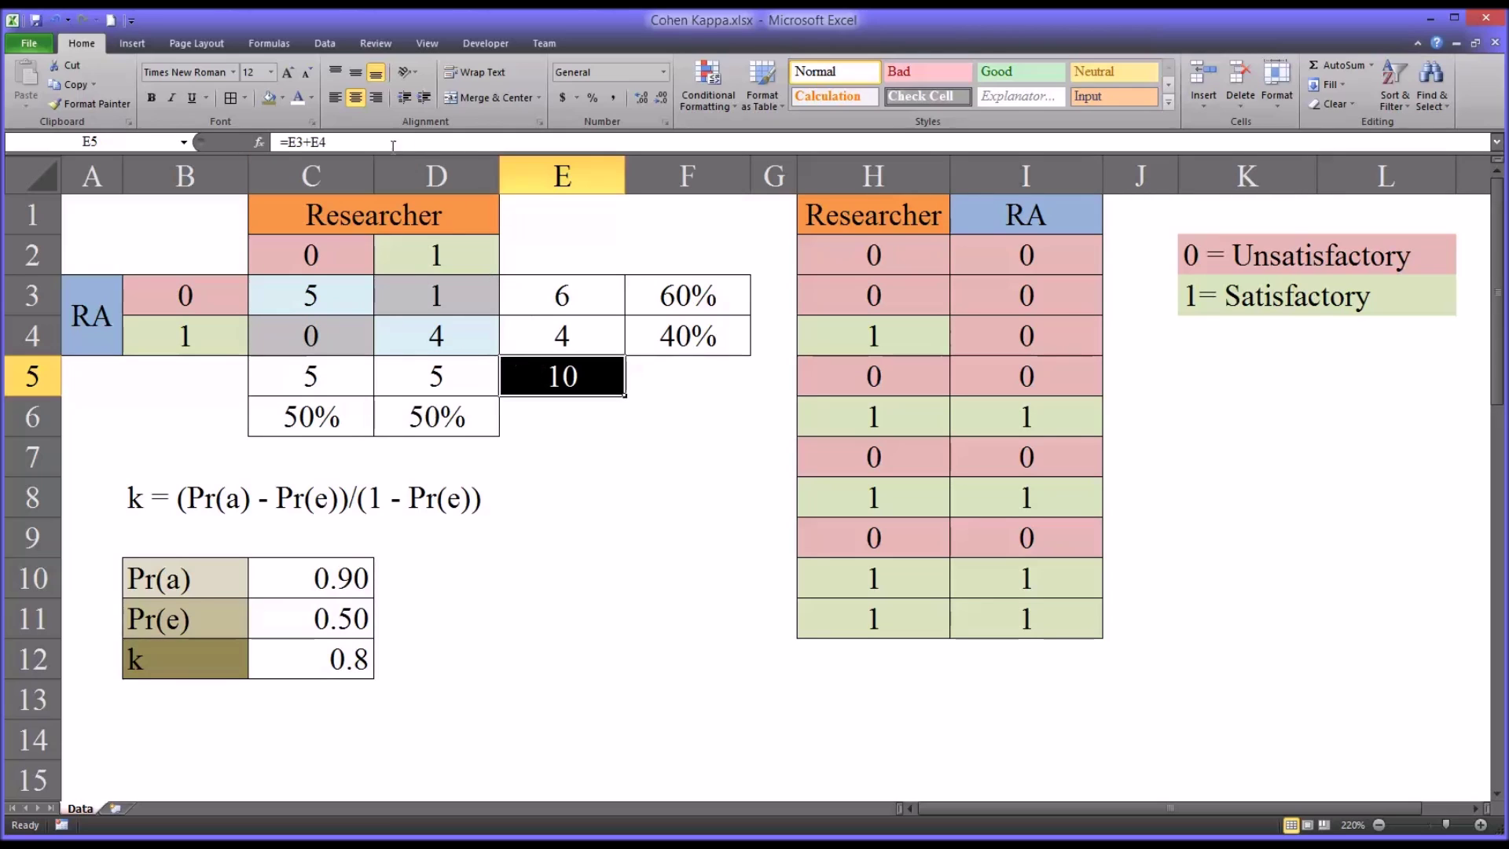
click(393, 144)
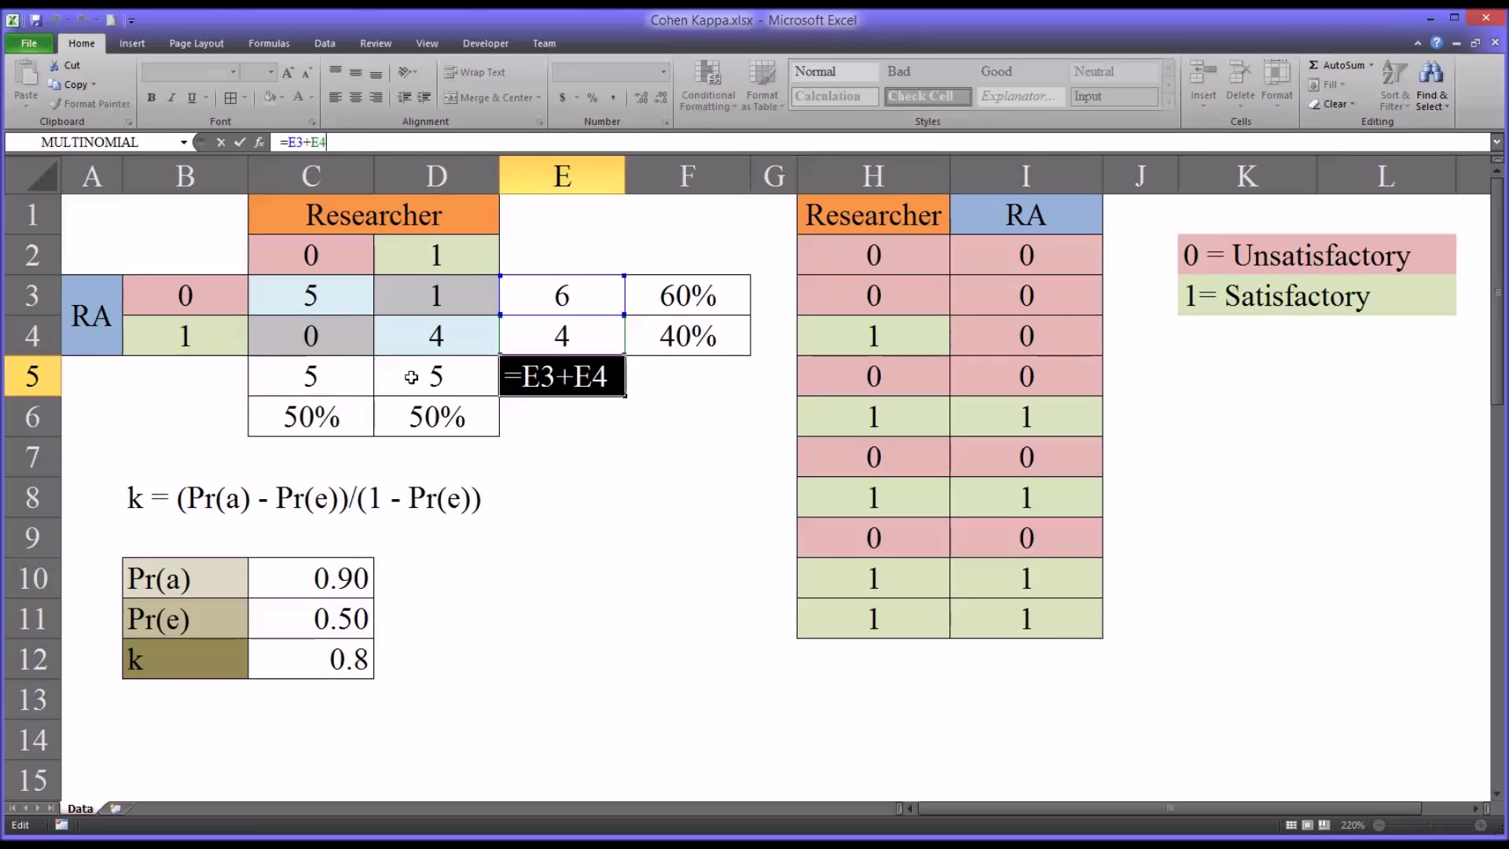
key(Return)
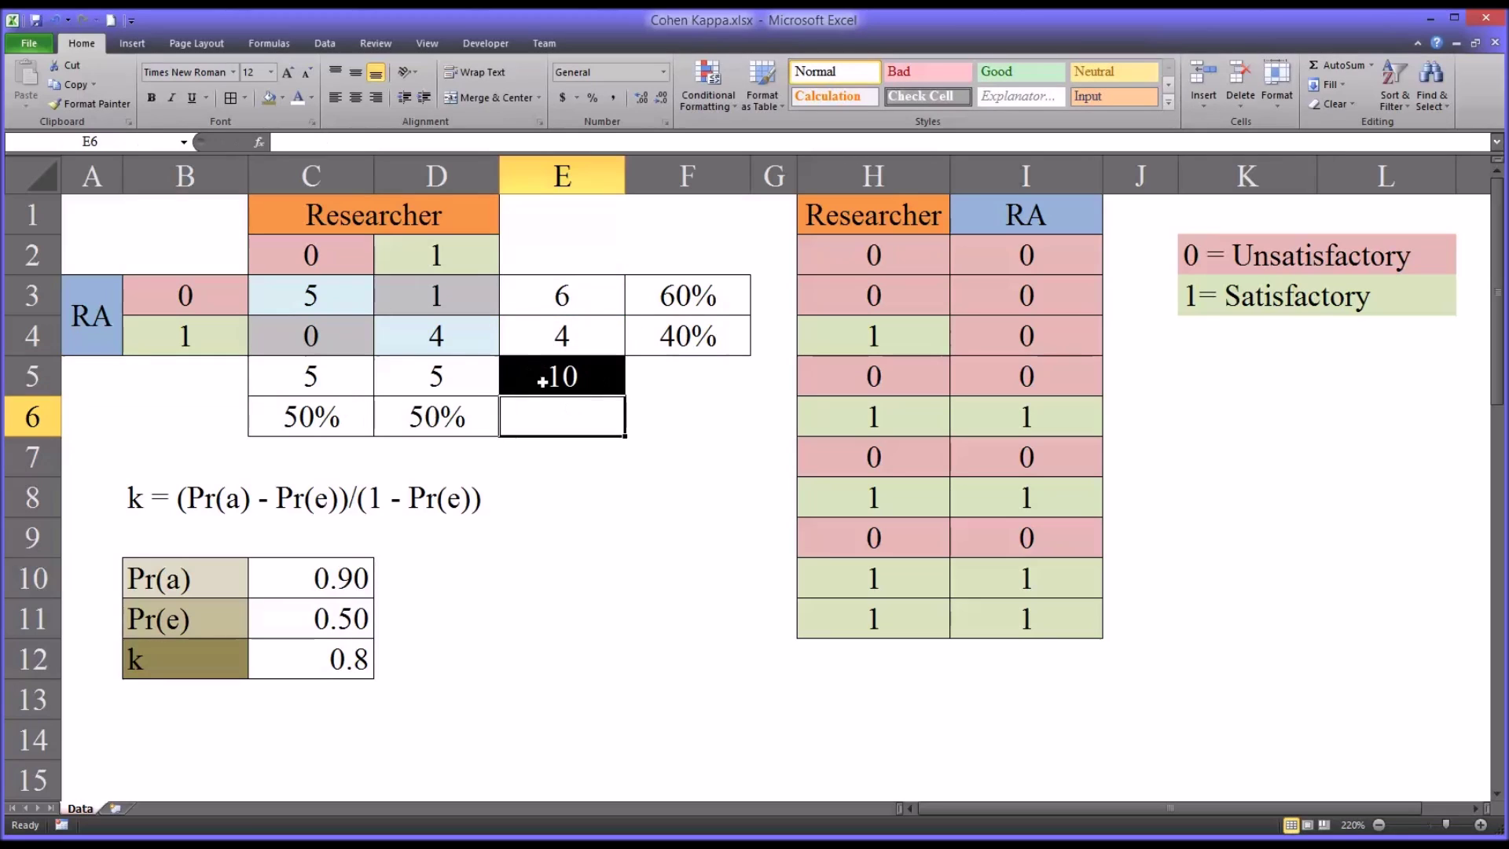
click(531, 371)
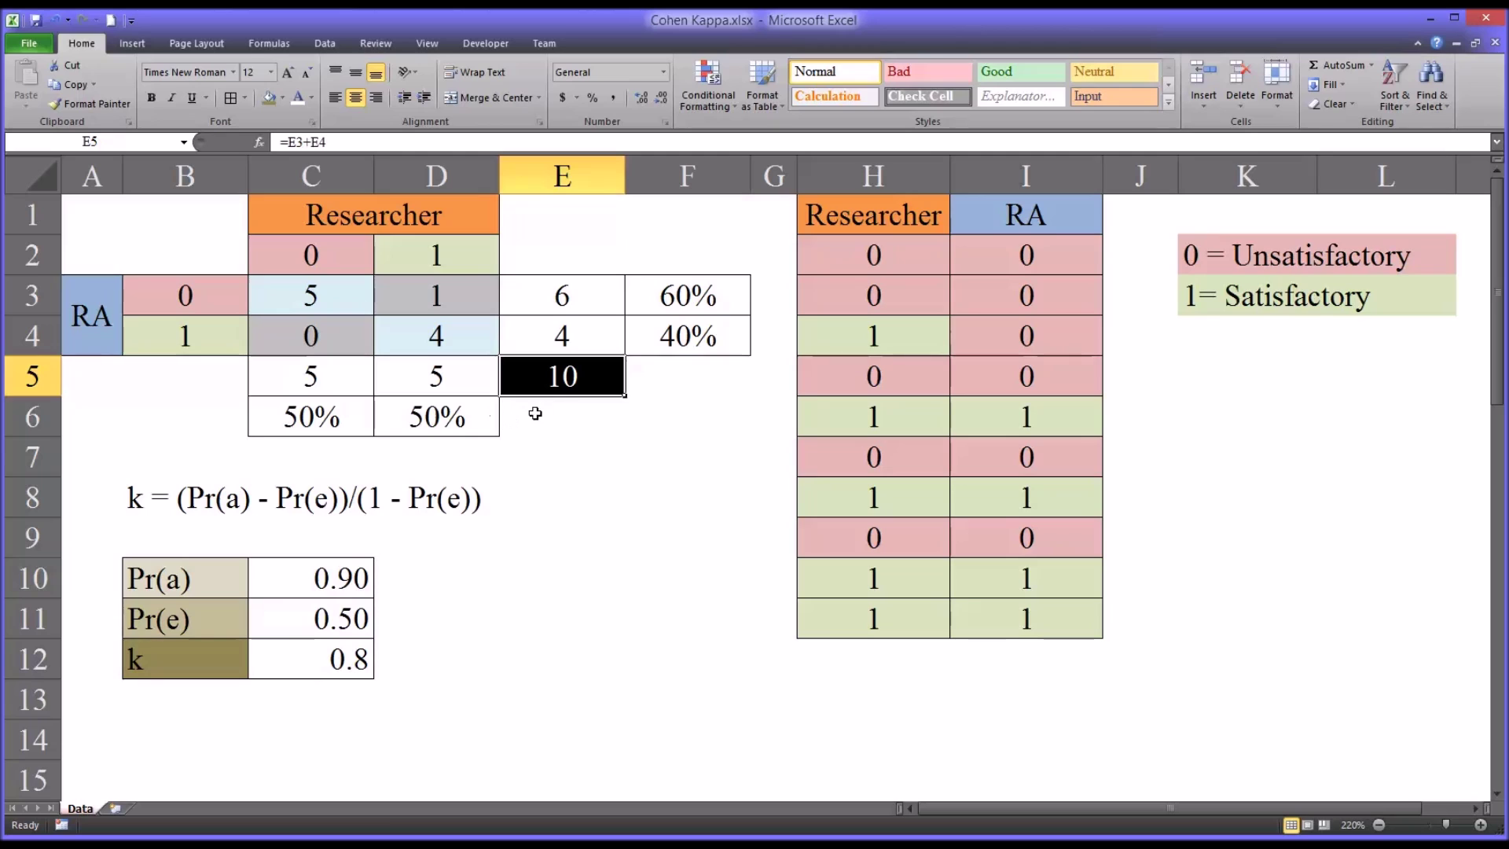
- Commit row shares =E3/E5 in F3 and =E4/E5 in F4, giving 60% and 40%
click(663, 300)
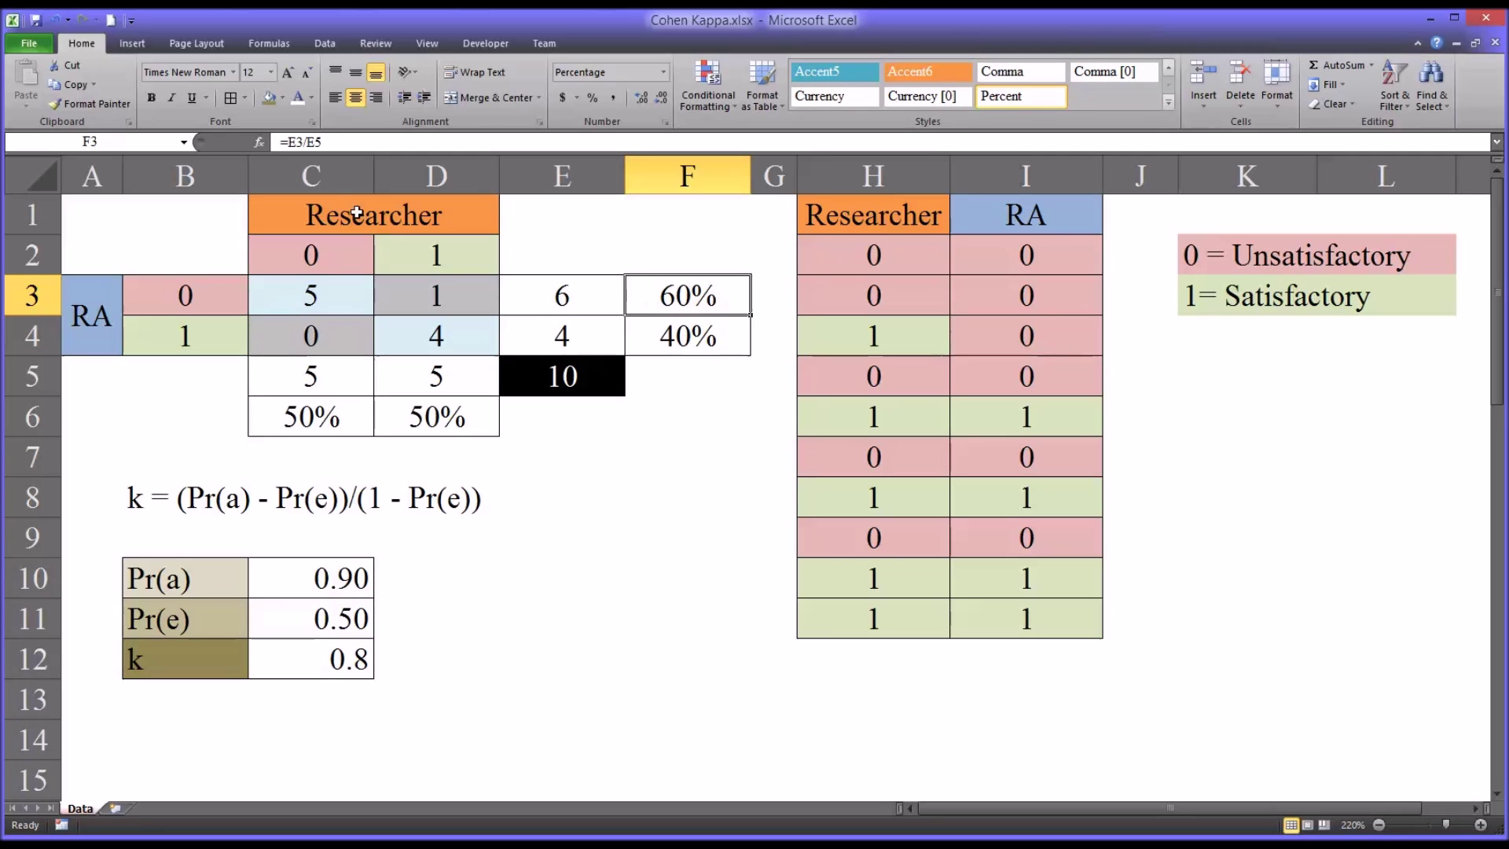
key(F2)
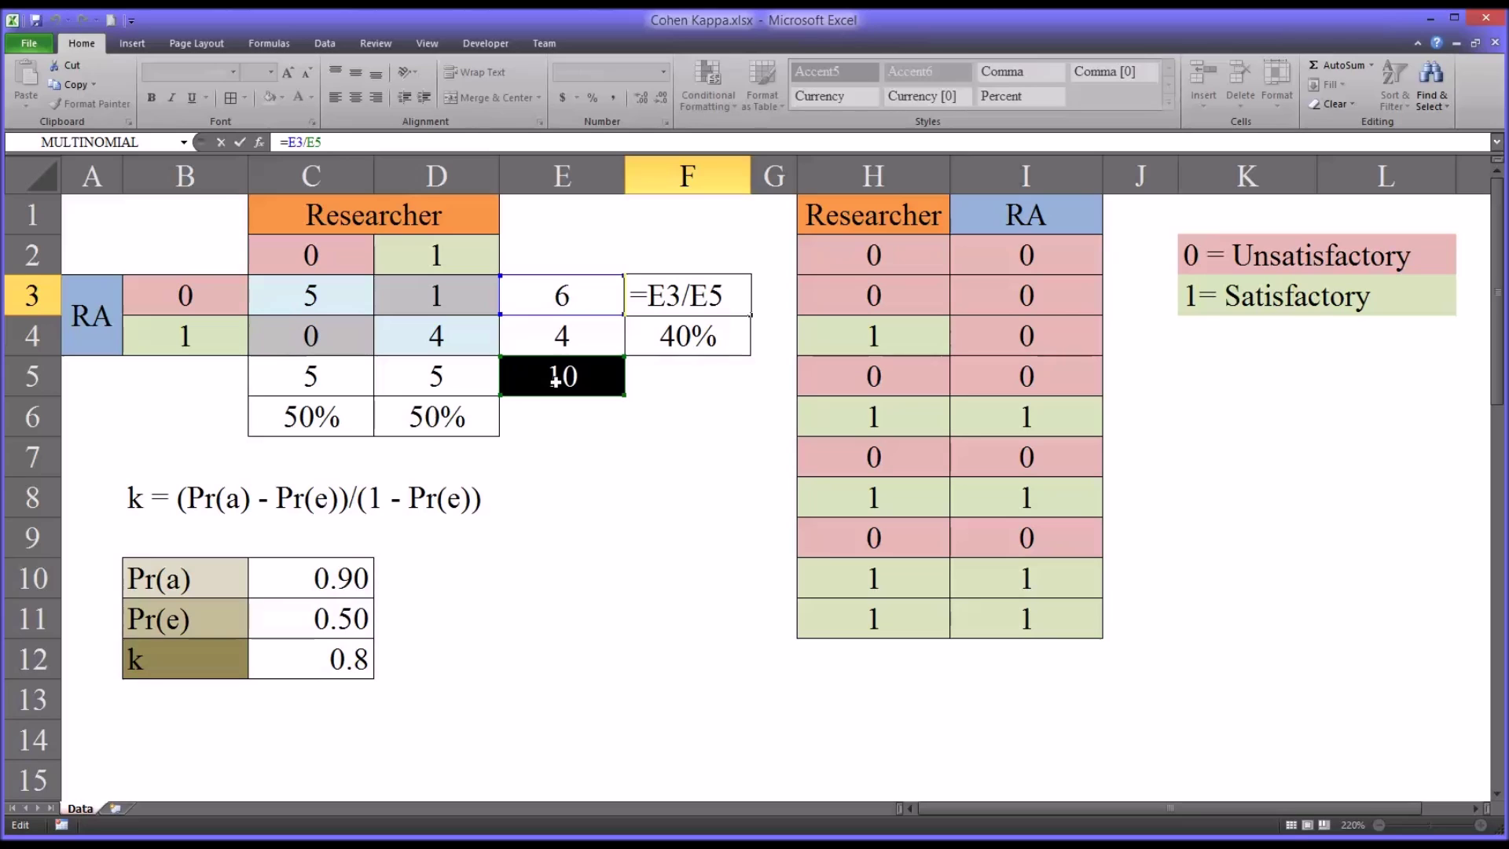
key(Return)
click(663, 296)
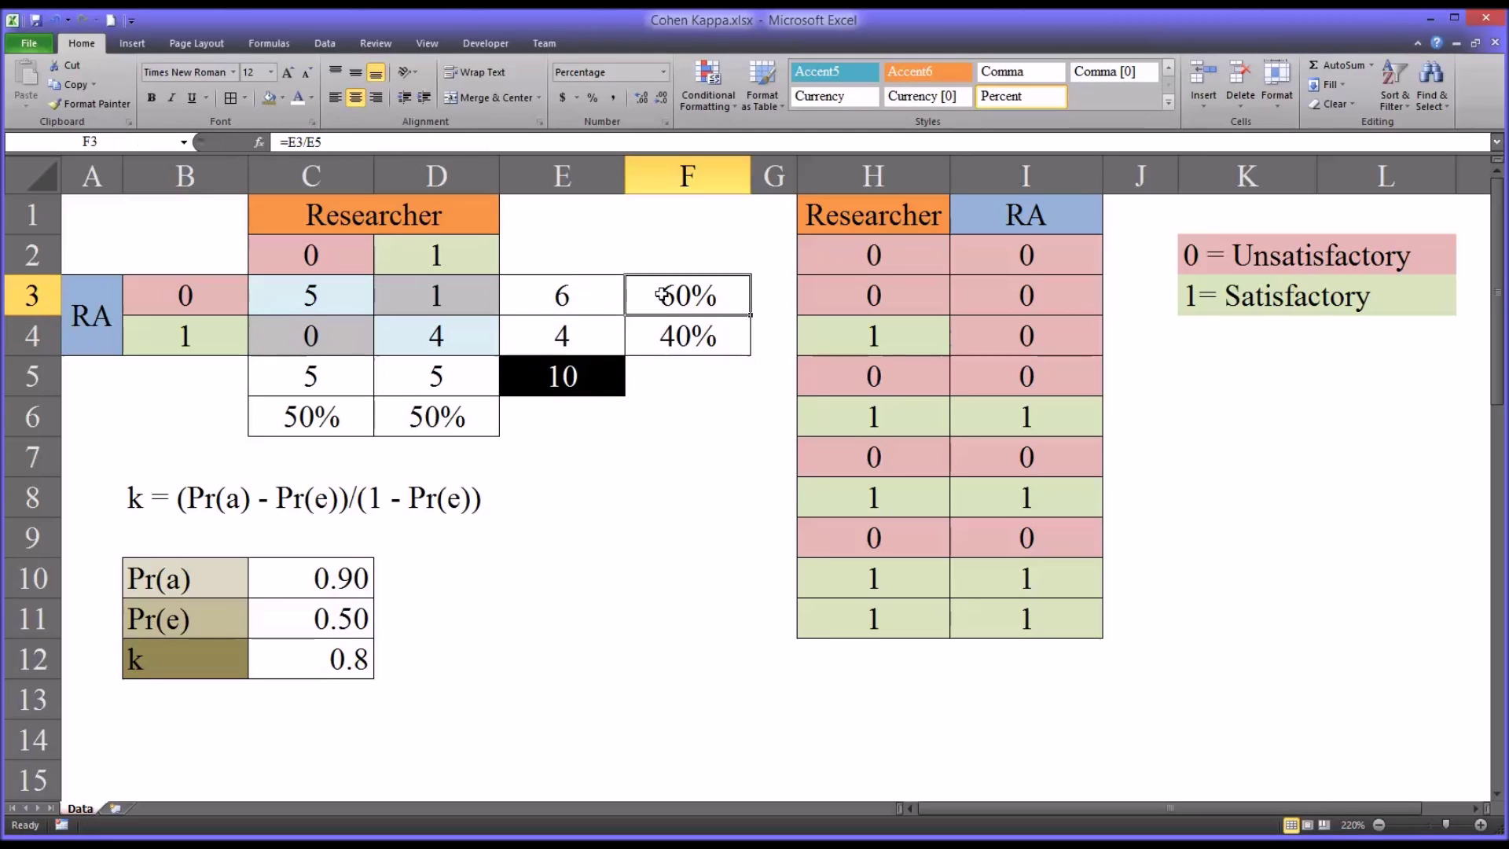
click(660, 341)
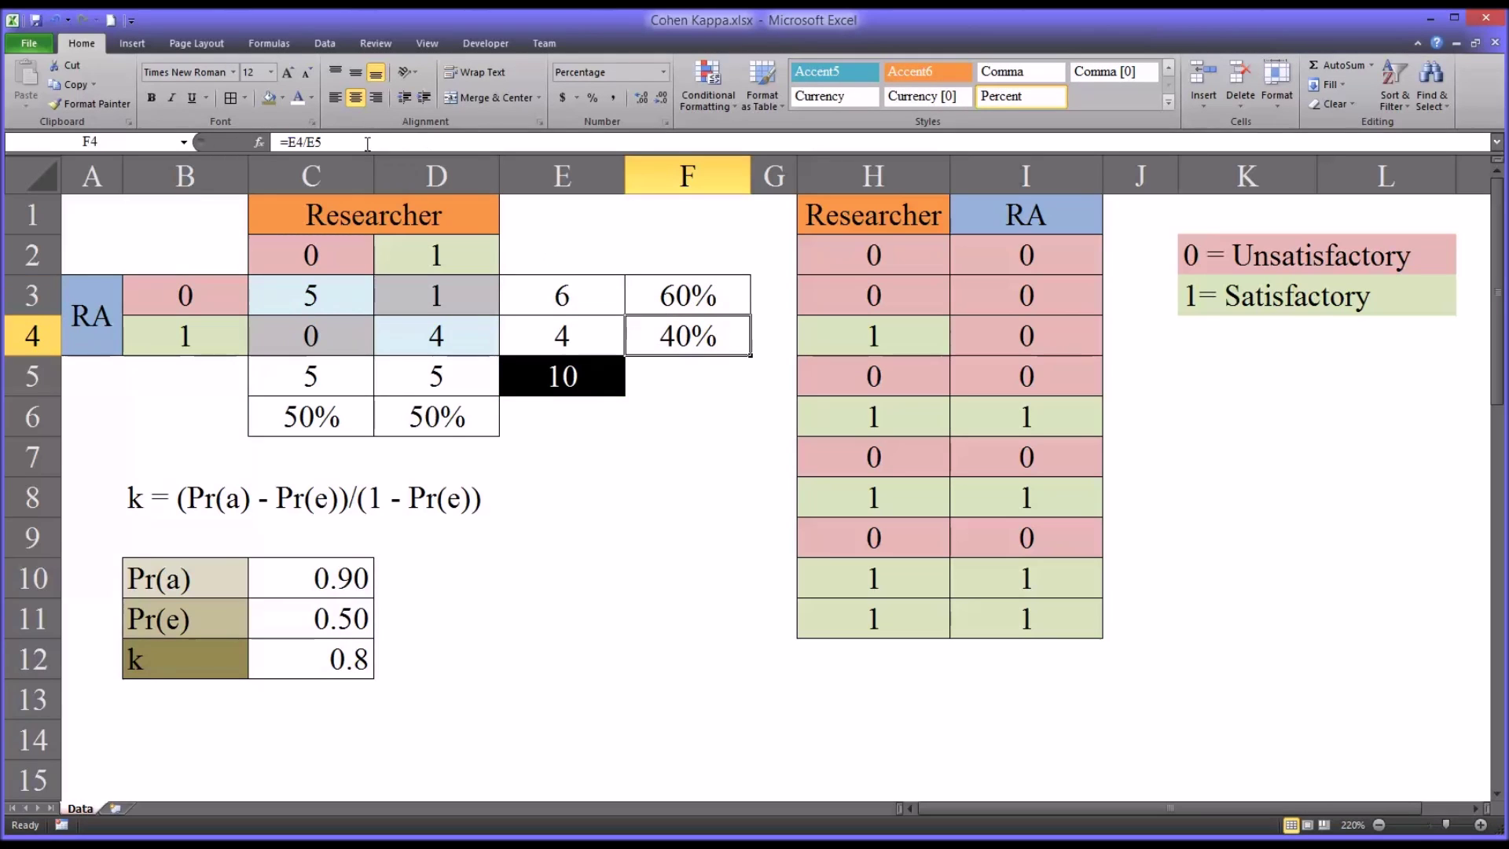
click(368, 145)
key(Return)
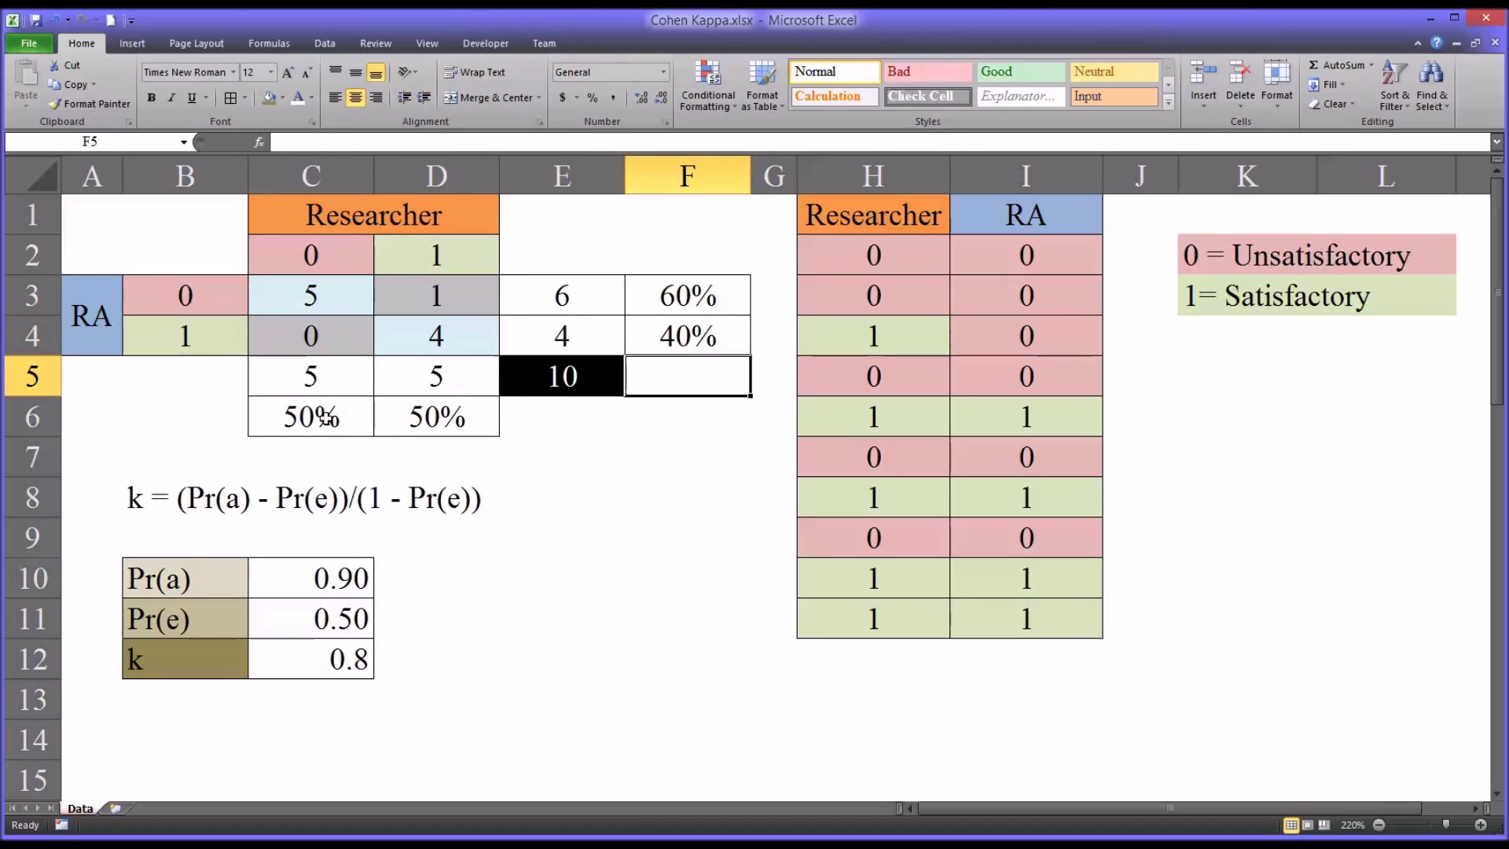
- Commit column shares =C5/E5 in C6 and =D5/E5 in D6, both 50%
click(32, 417)
click(312, 417)
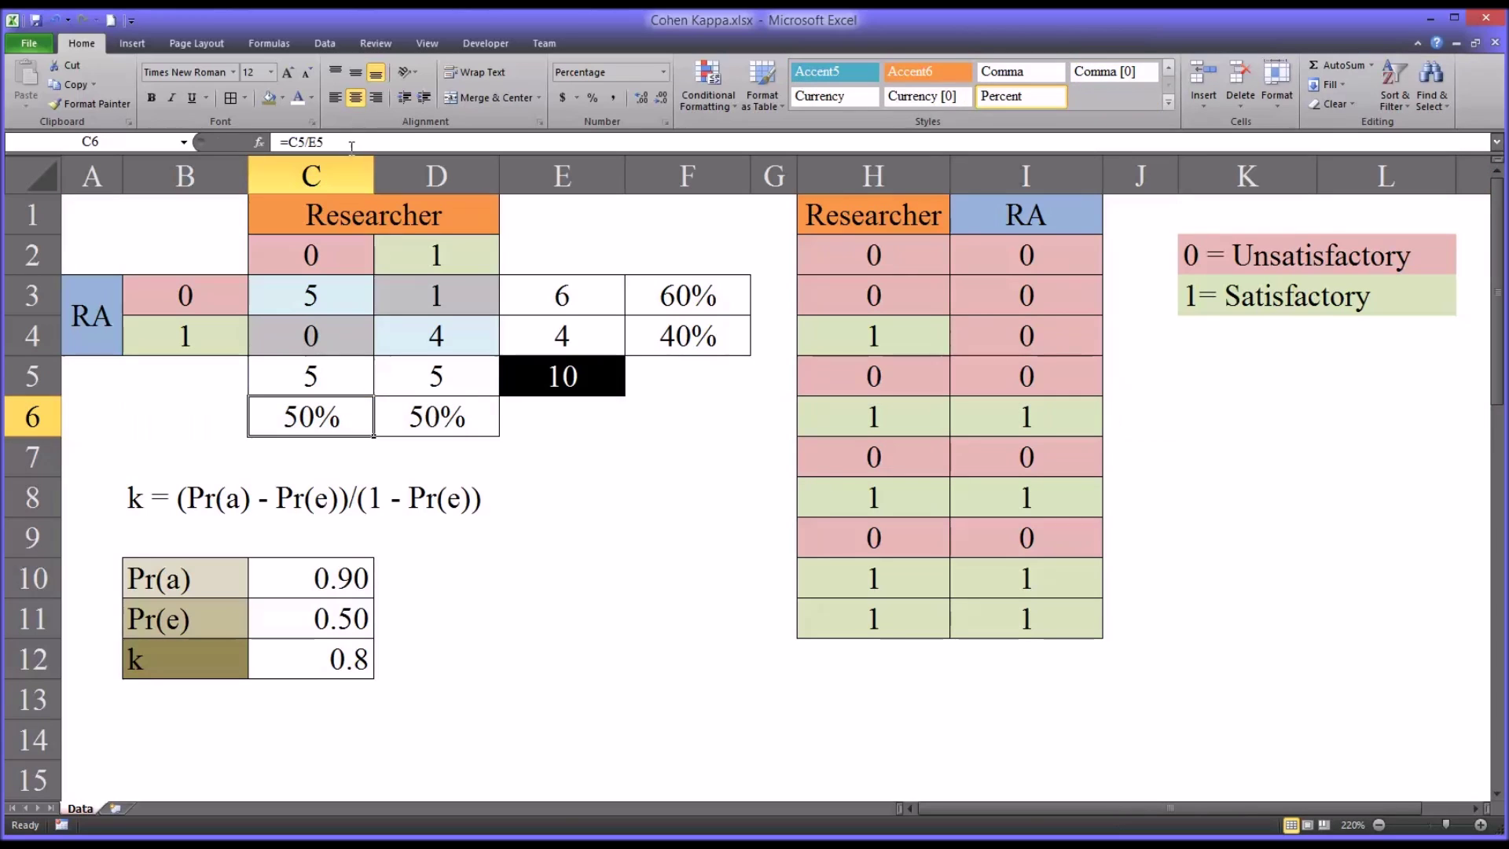
key(F2)
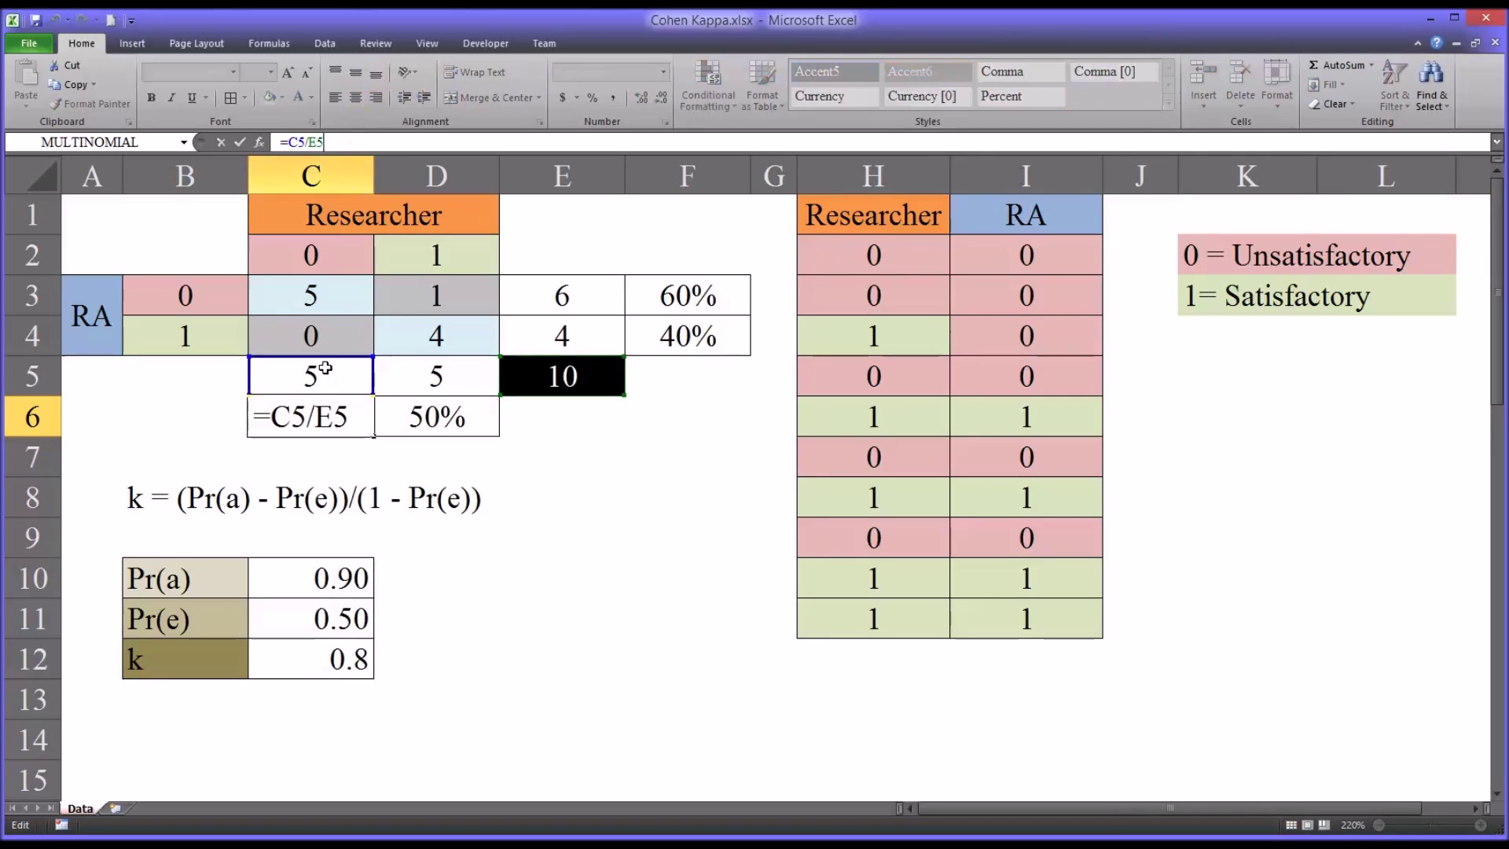
key(Return)
click(397, 401)
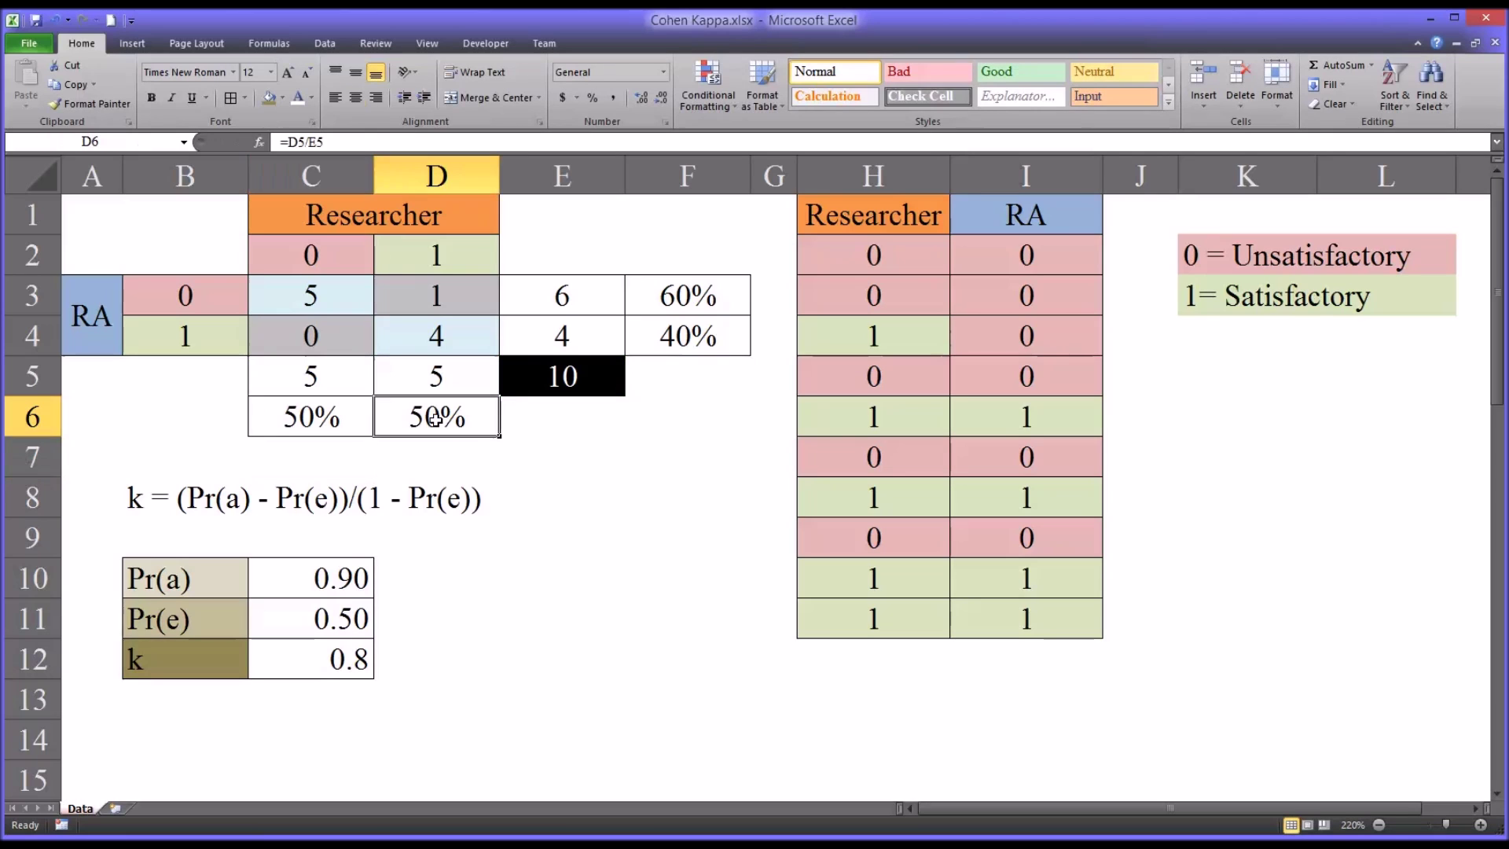
key(F2)
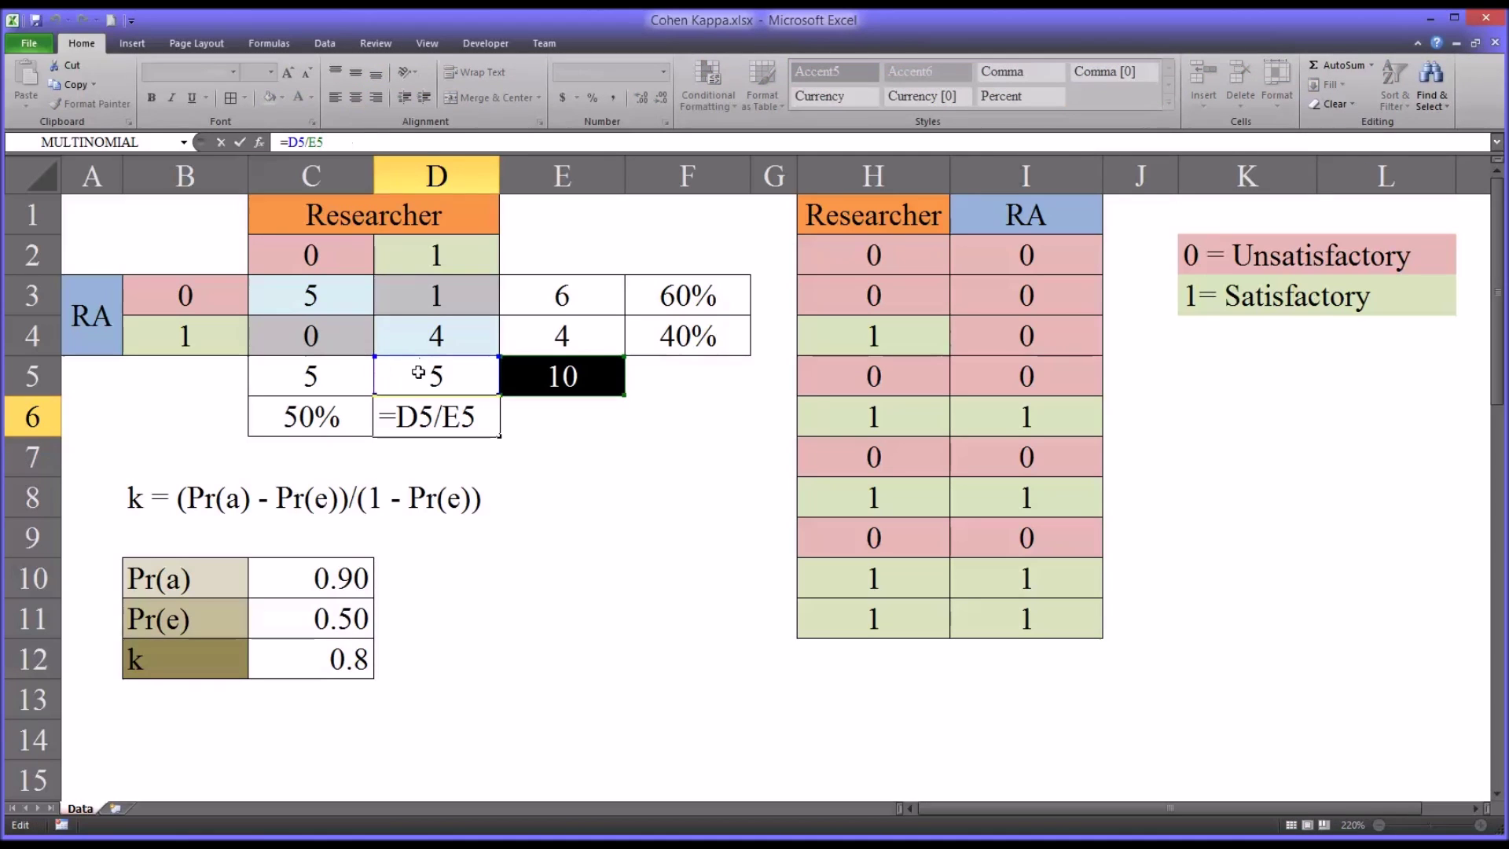
key(Return)
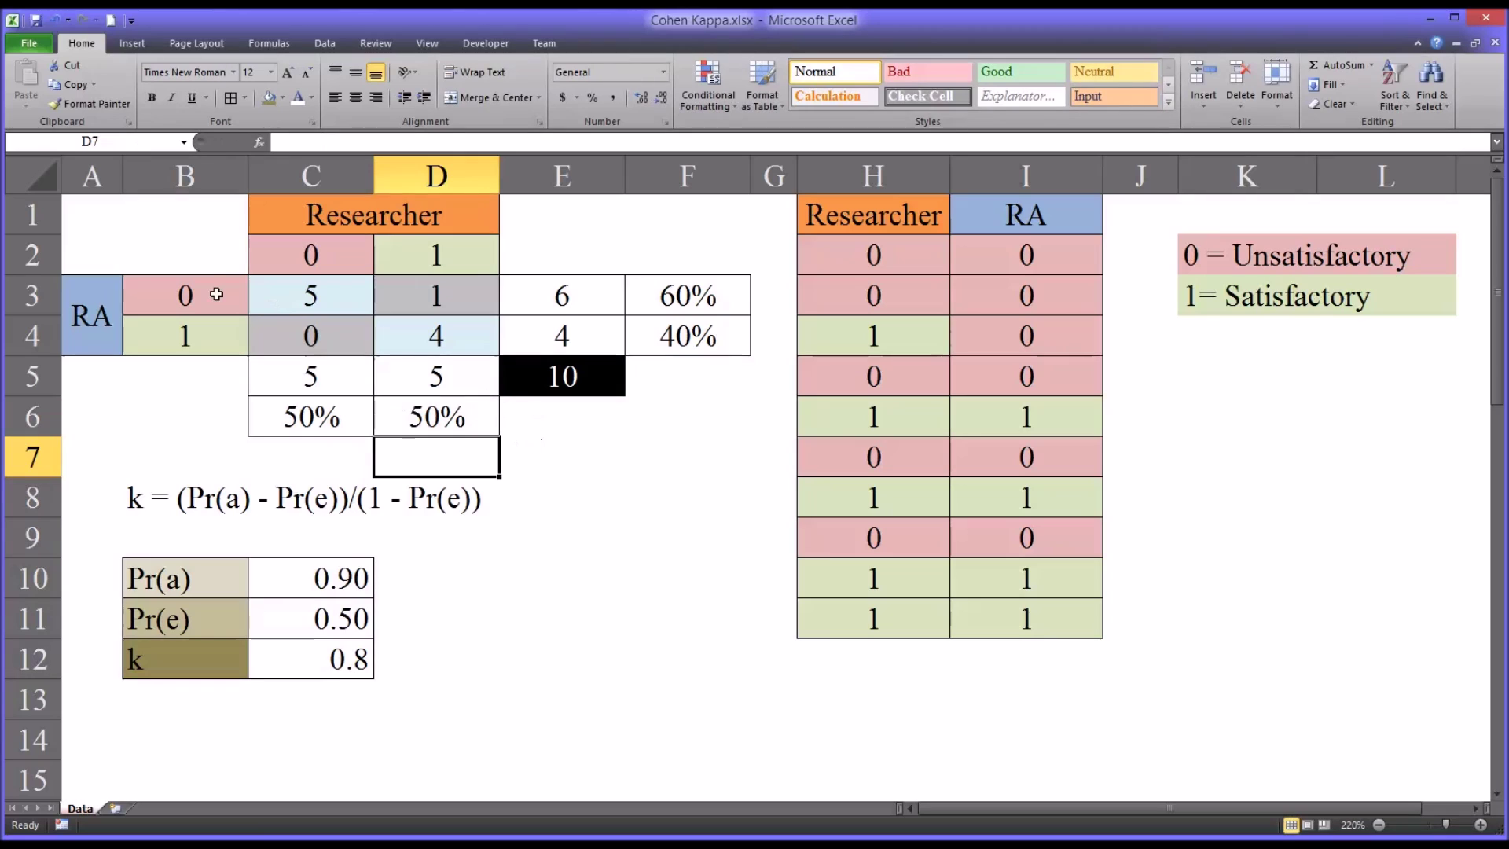
drag(101, 208, 638, 417)
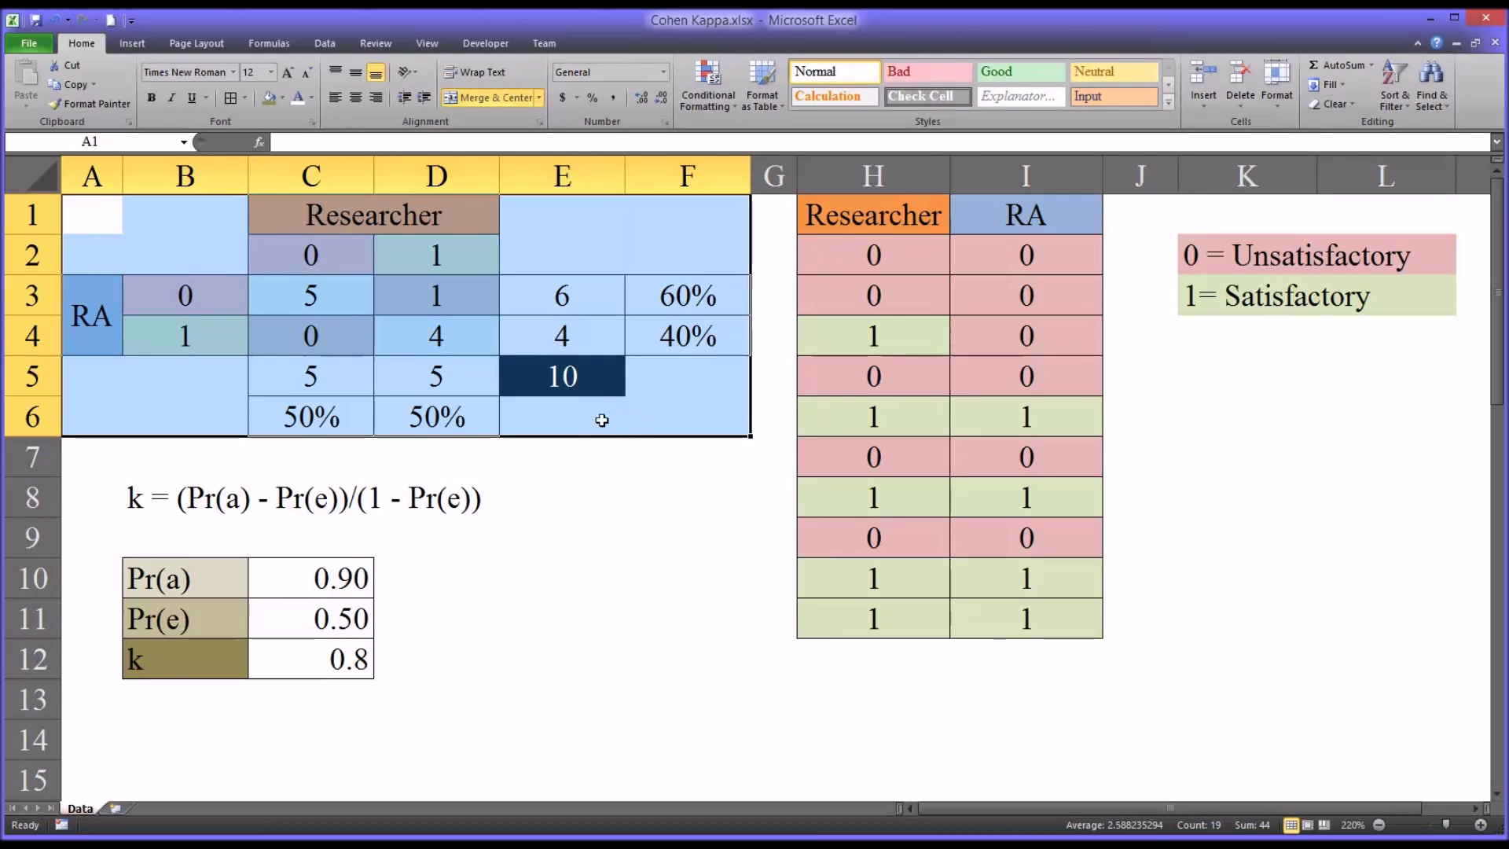
click(548, 420)
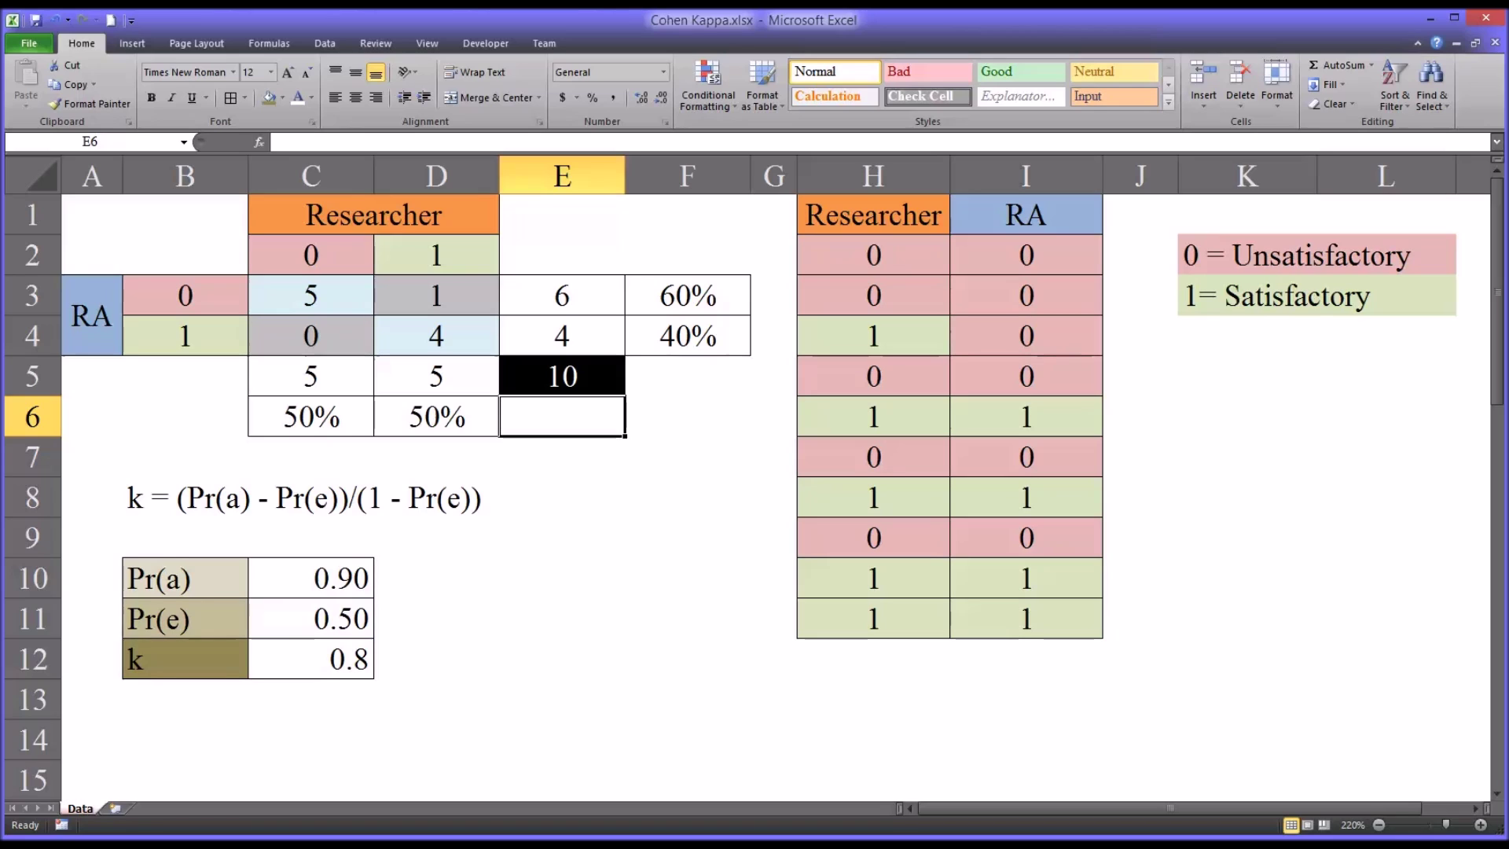
click(879, 179)
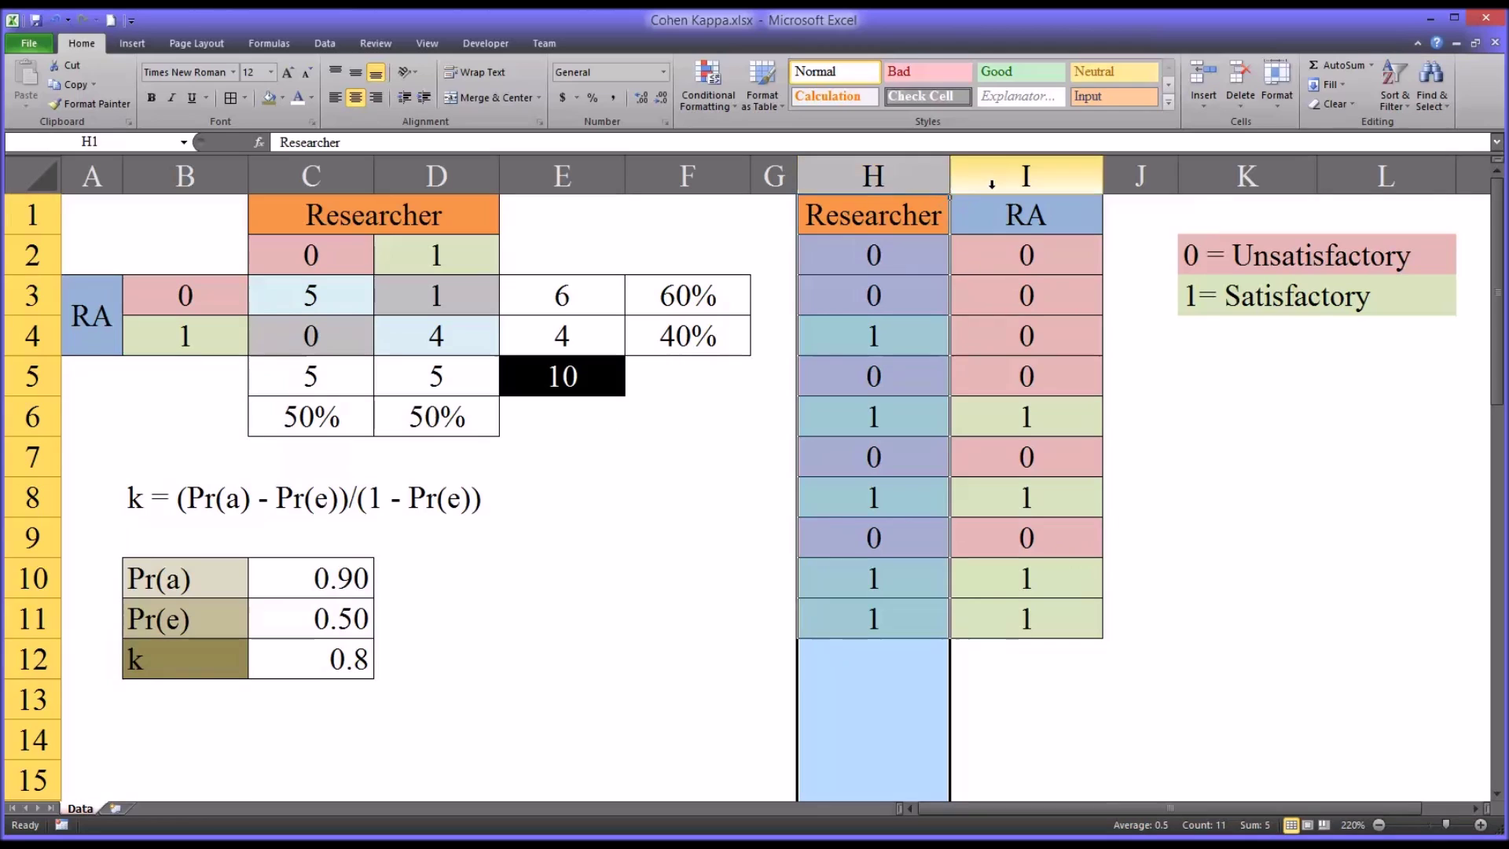
click(993, 181)
click(925, 215)
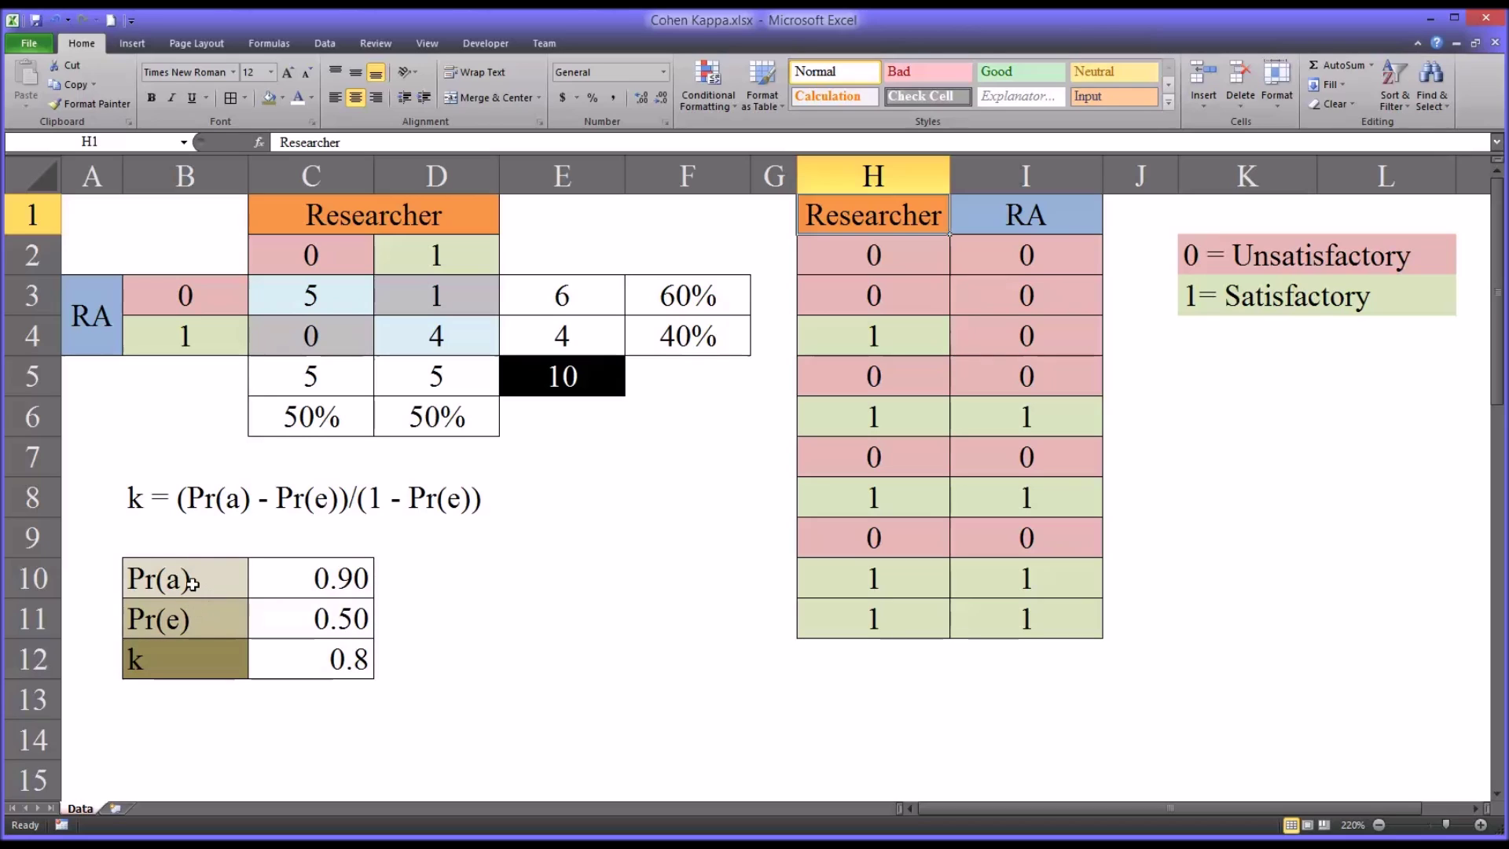
- Review the Pr(a) and Pr(e) labels and C10 formula, then start a formula with = in E10
click(201, 582)
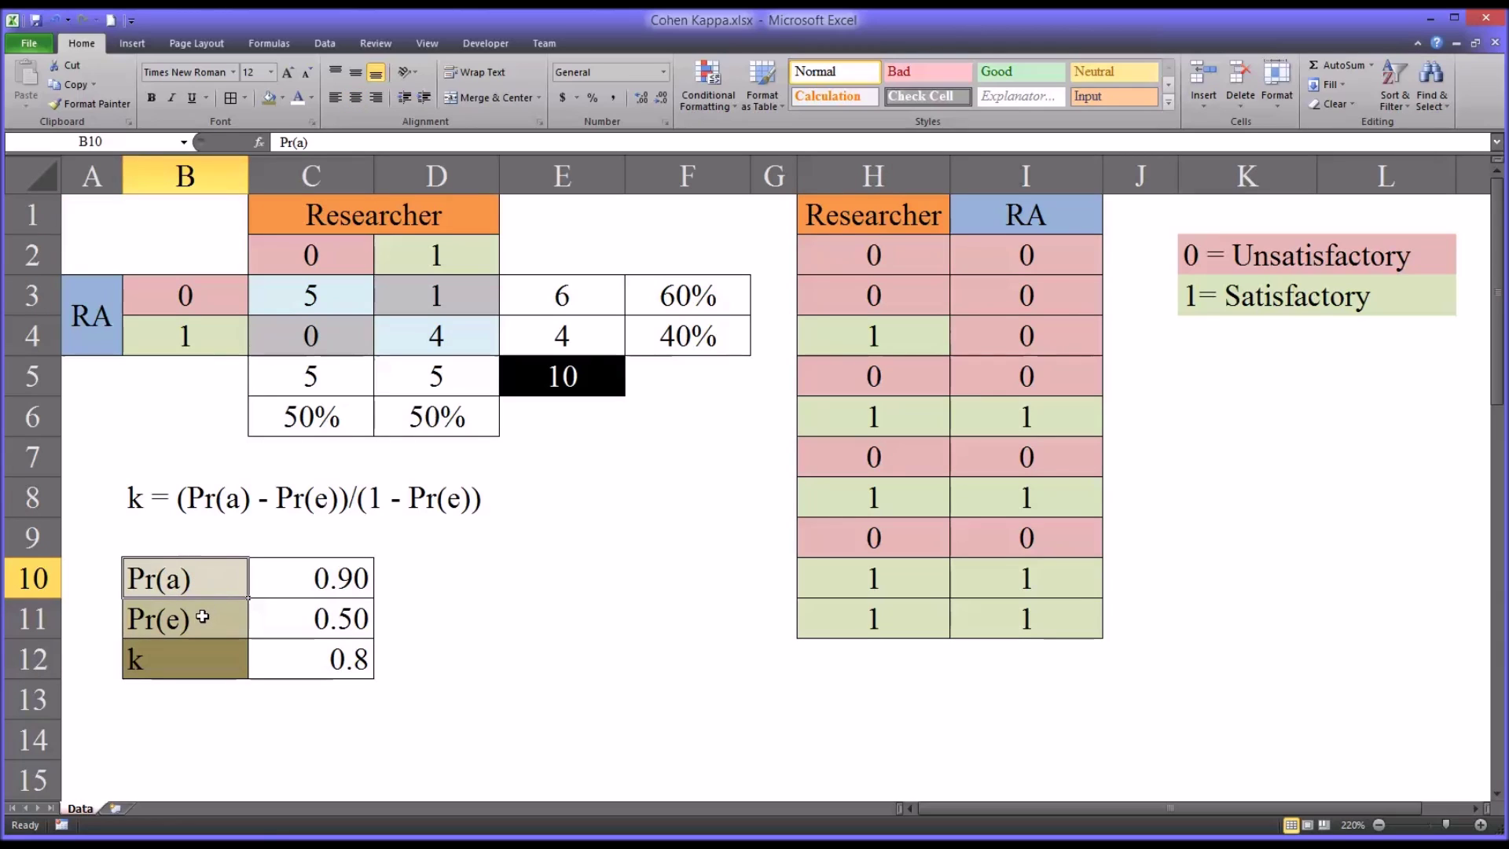
click(202, 613)
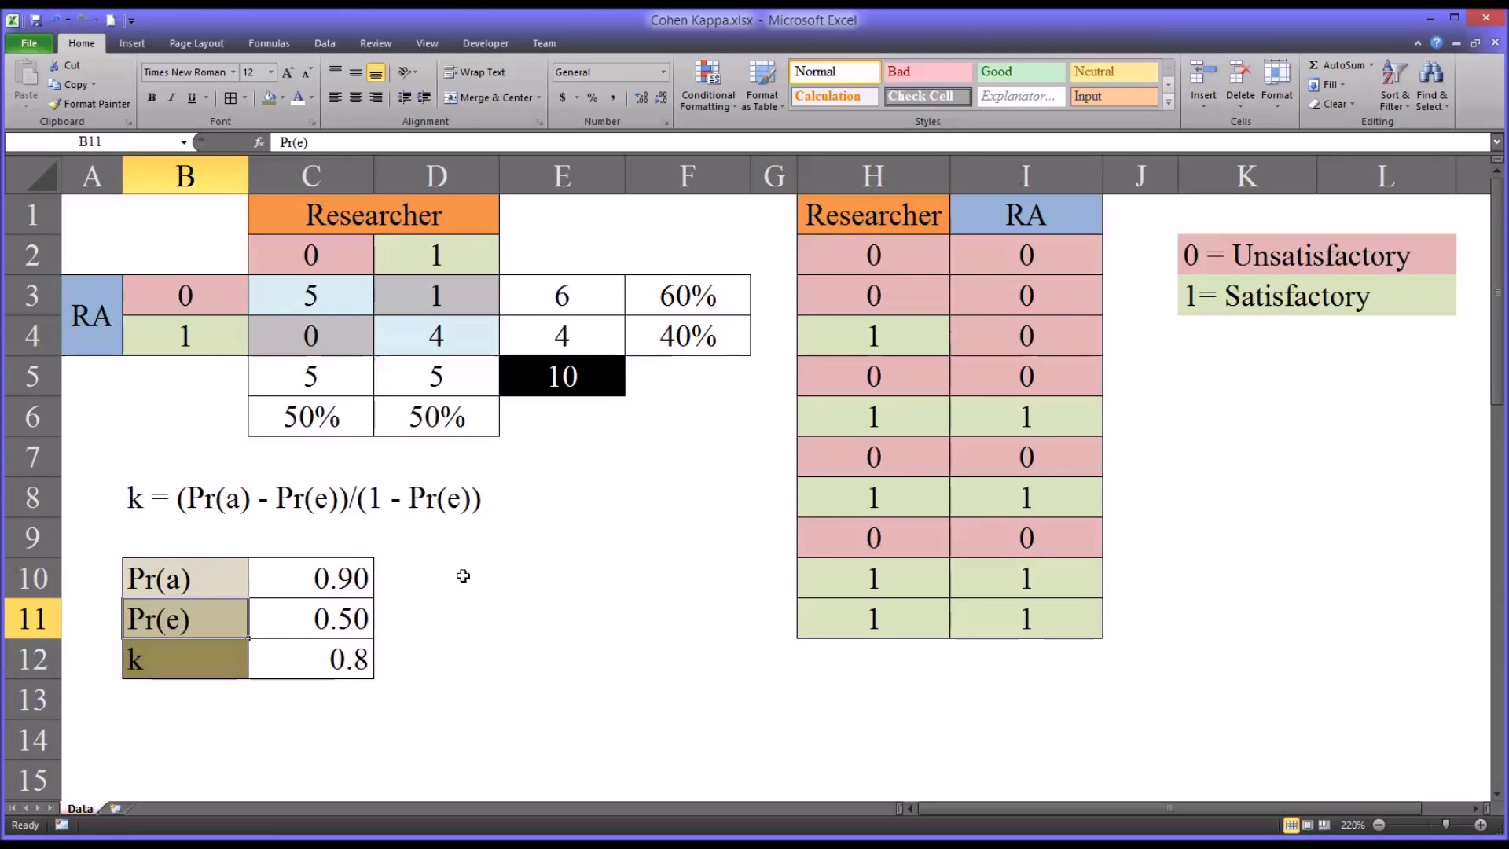
click(298, 576)
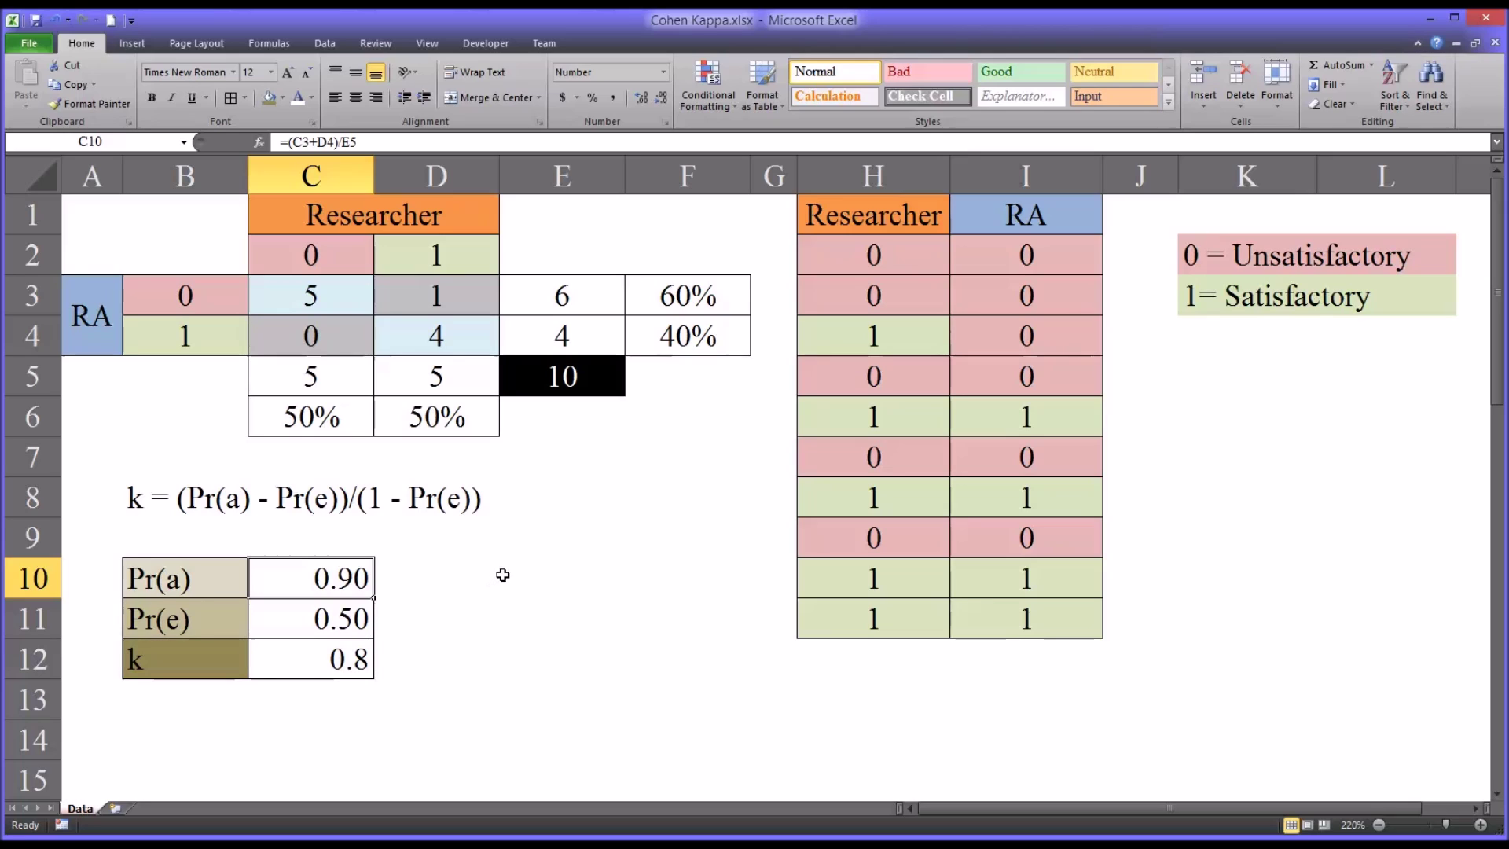
click(503, 576)
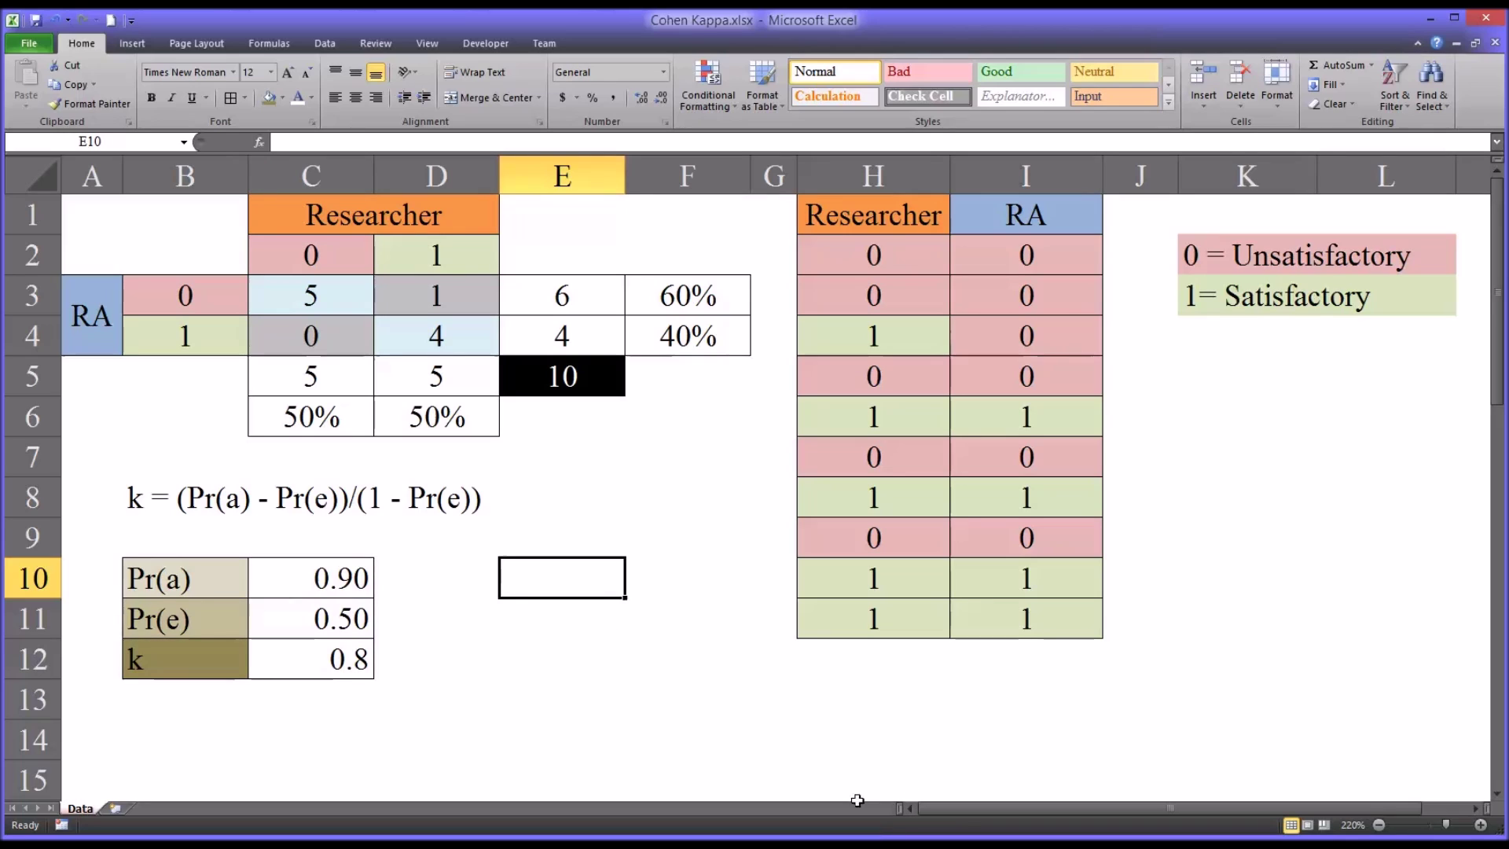
text(=)
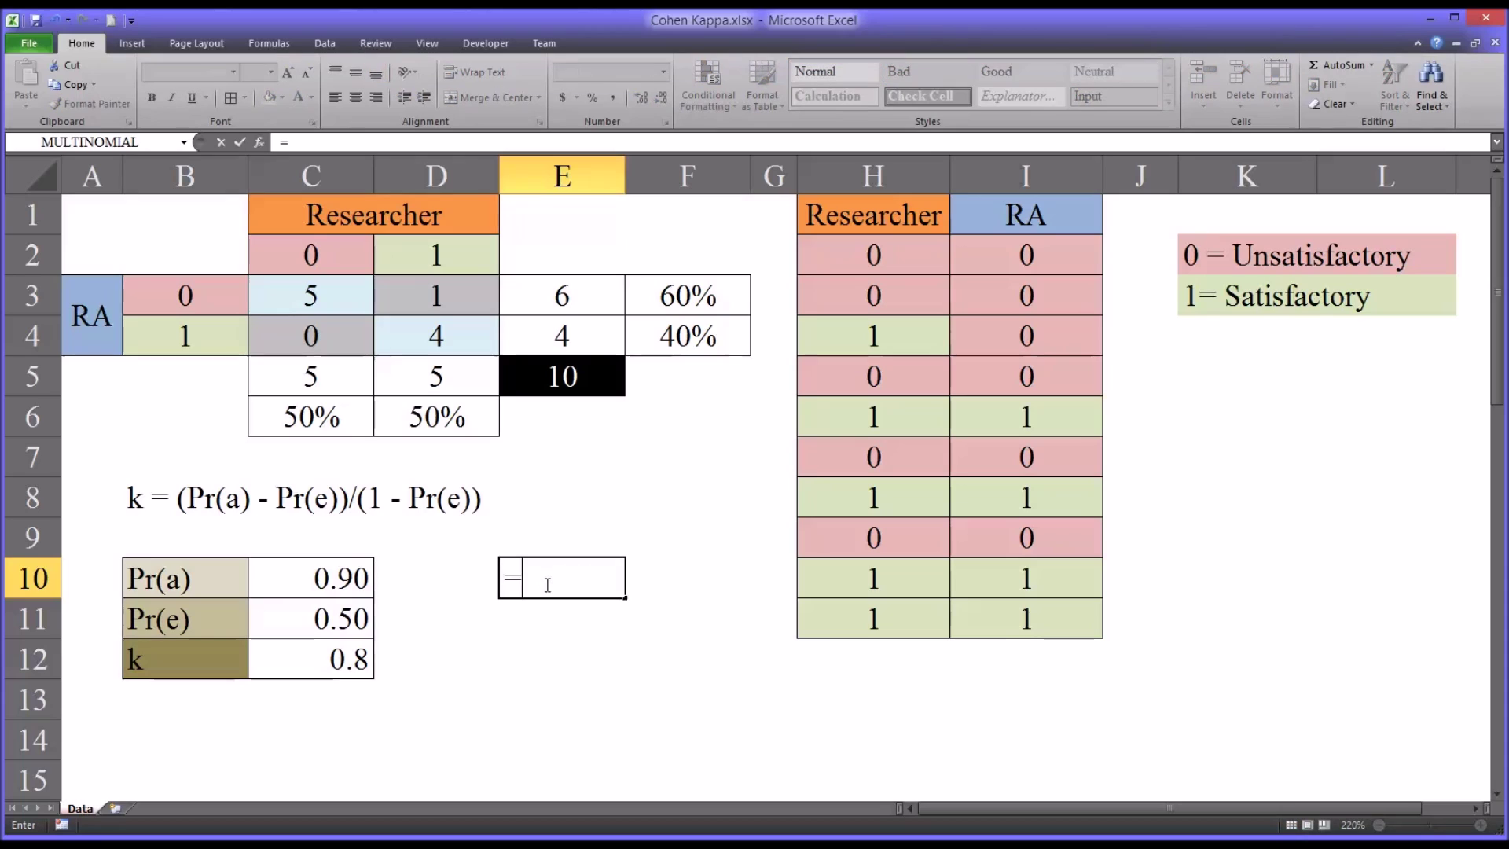
- Complete E10 as =(C3+D4)/E5, returning observed agreement 0.9
text(()
click(303, 297)
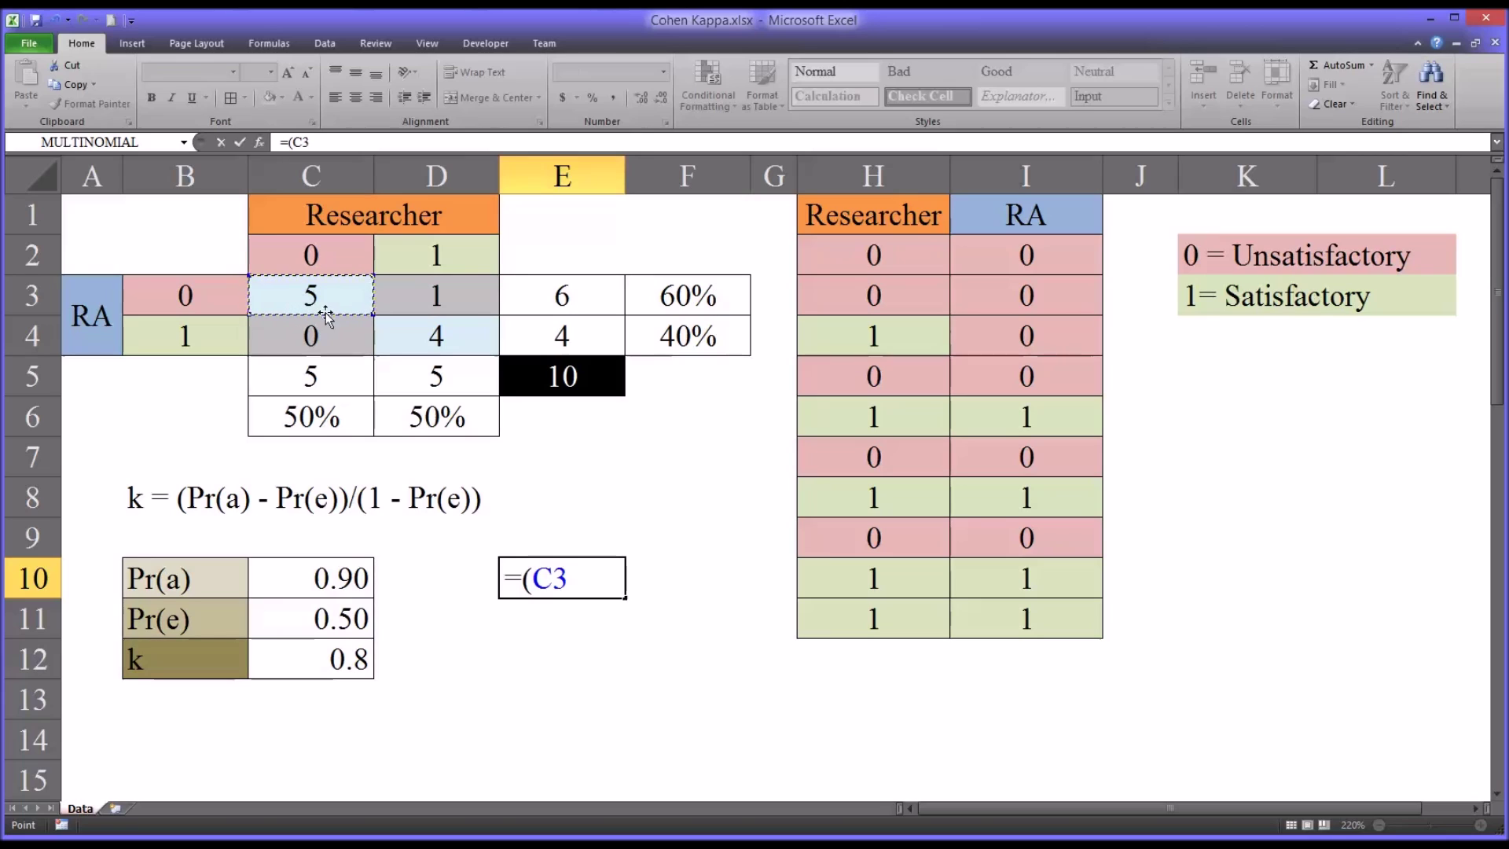
text(+)
click(429, 338)
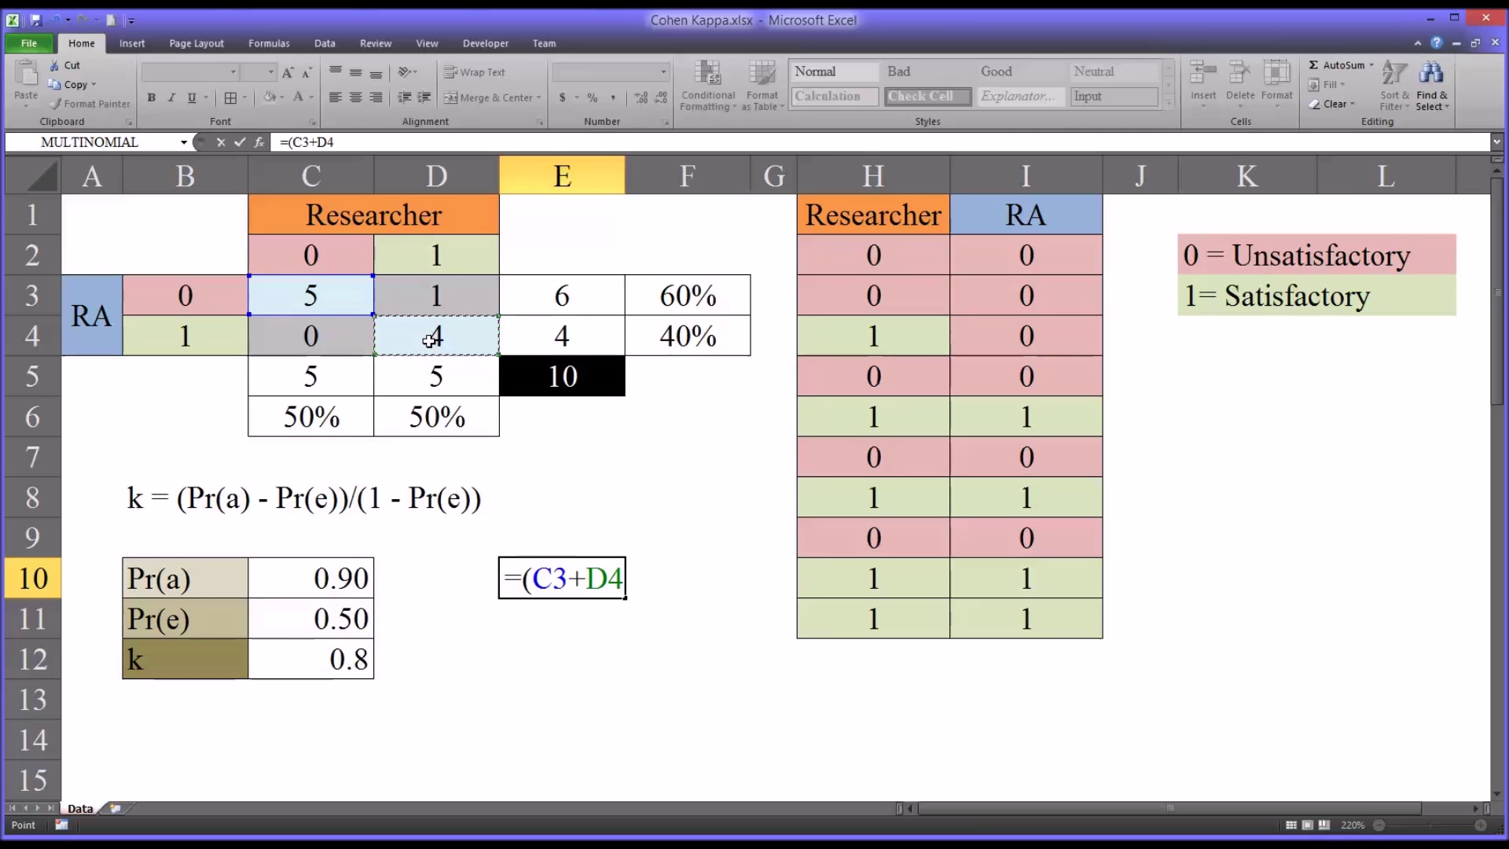
text())
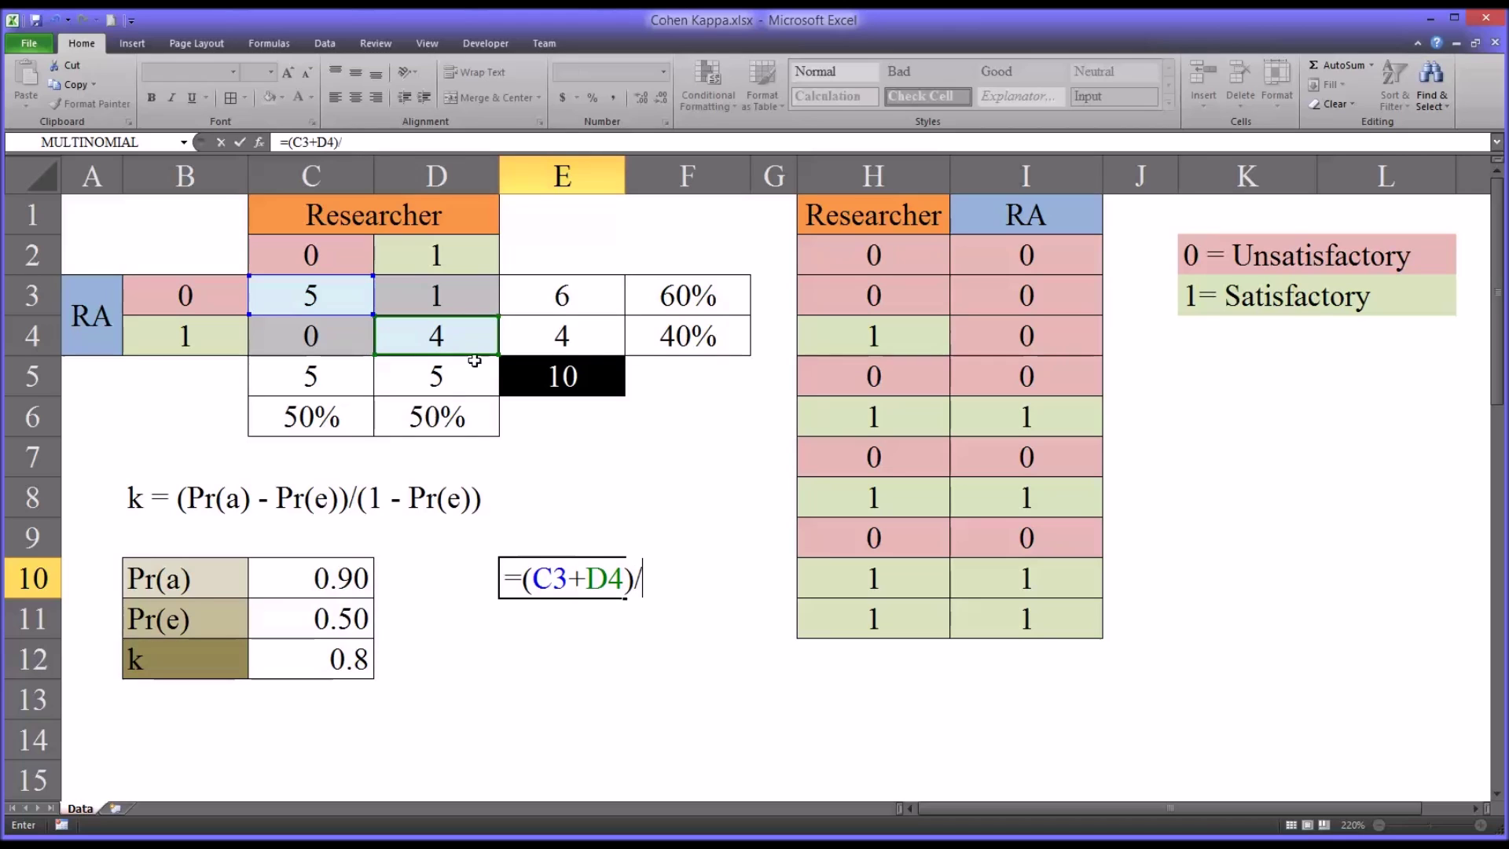
text(/)
click(537, 380)
key(Return)
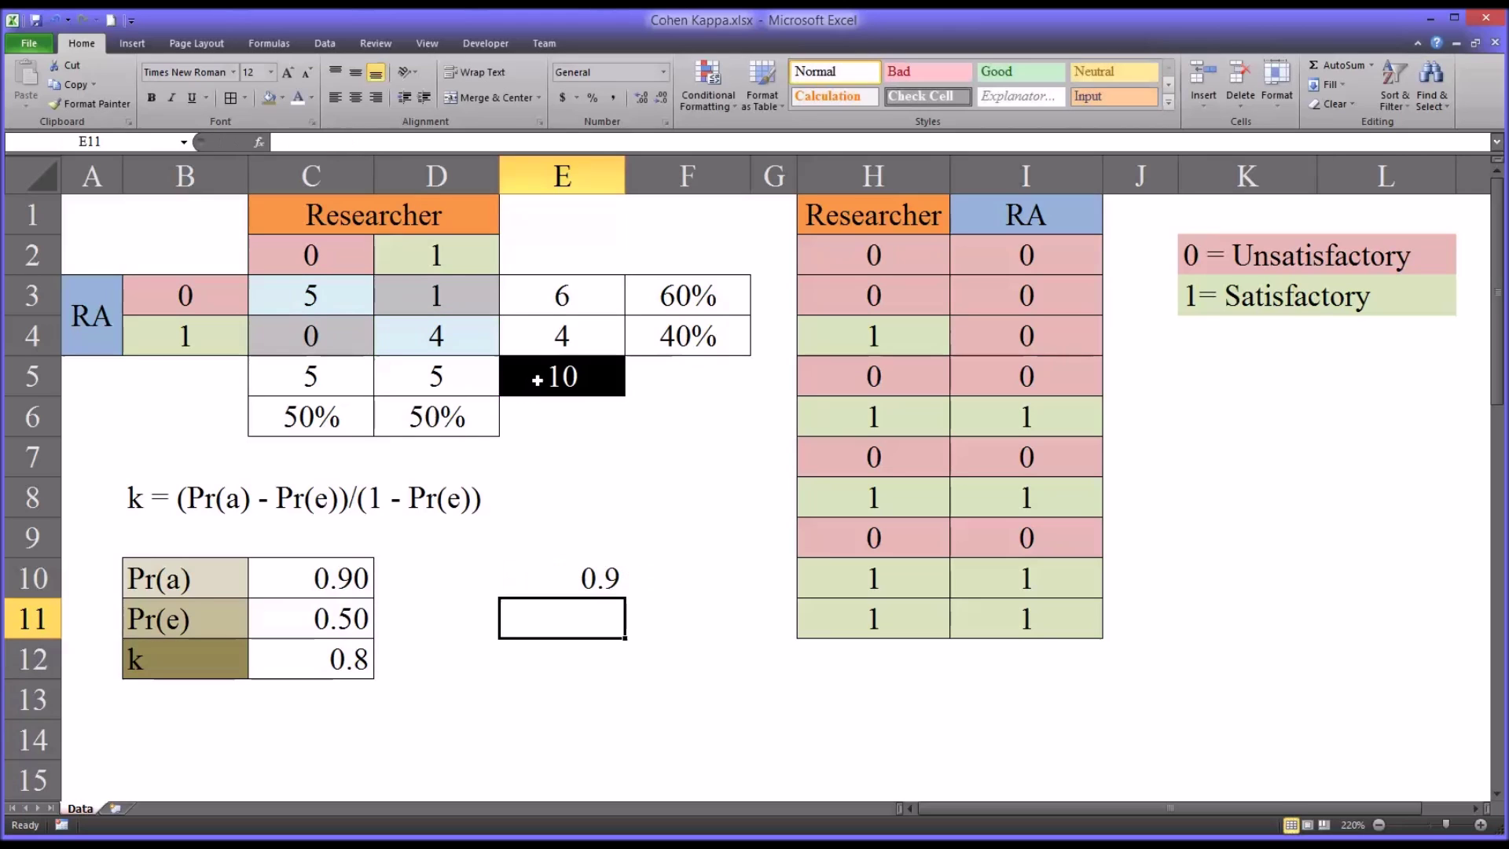
click(539, 584)
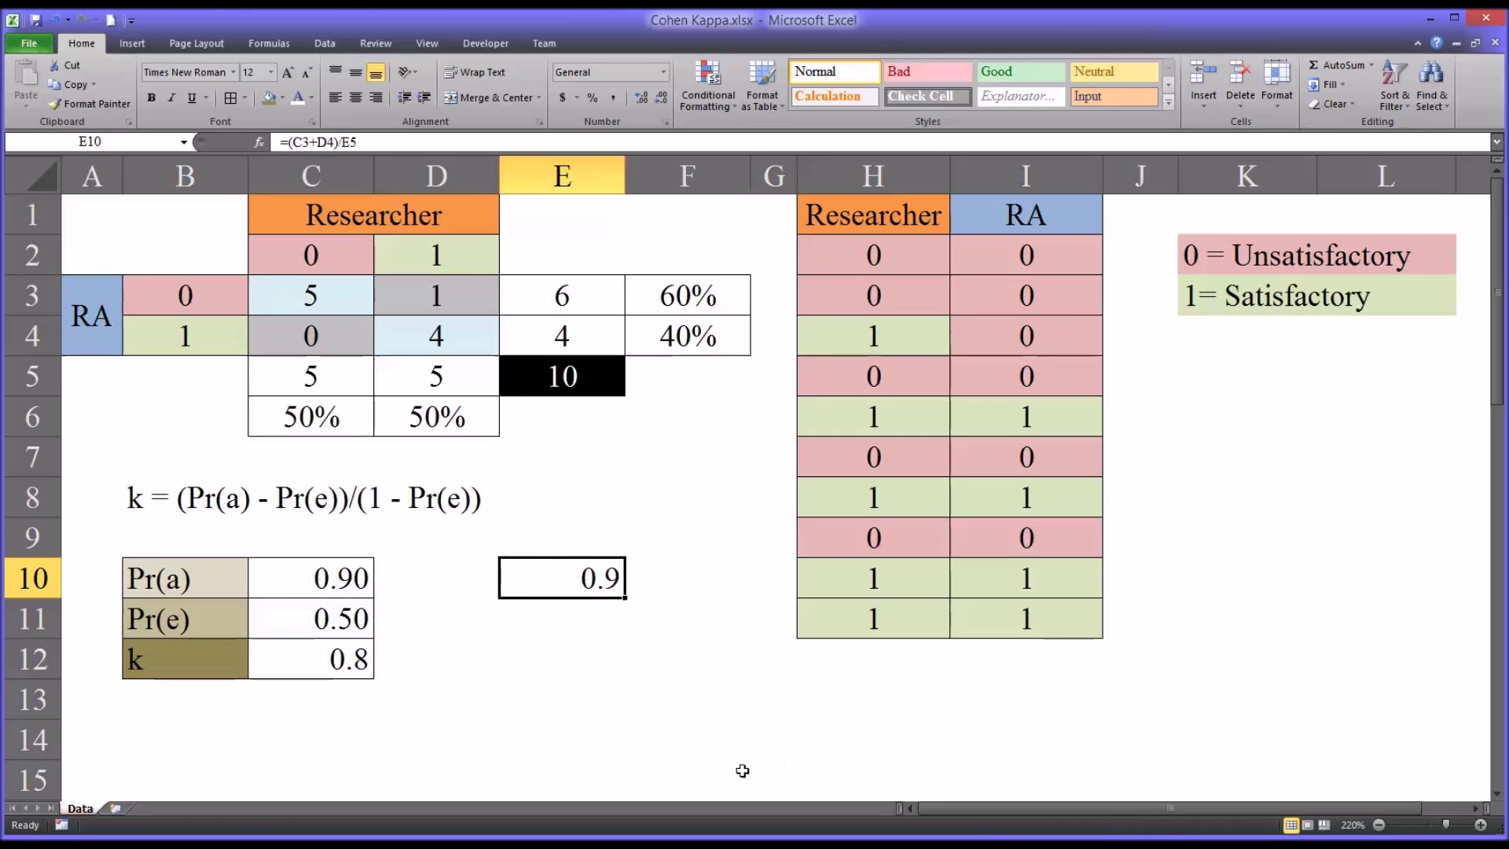
- Enter =(C6*F3)+(D6*F4) in E11, returning expected agreement 50.0%
click(571, 621)
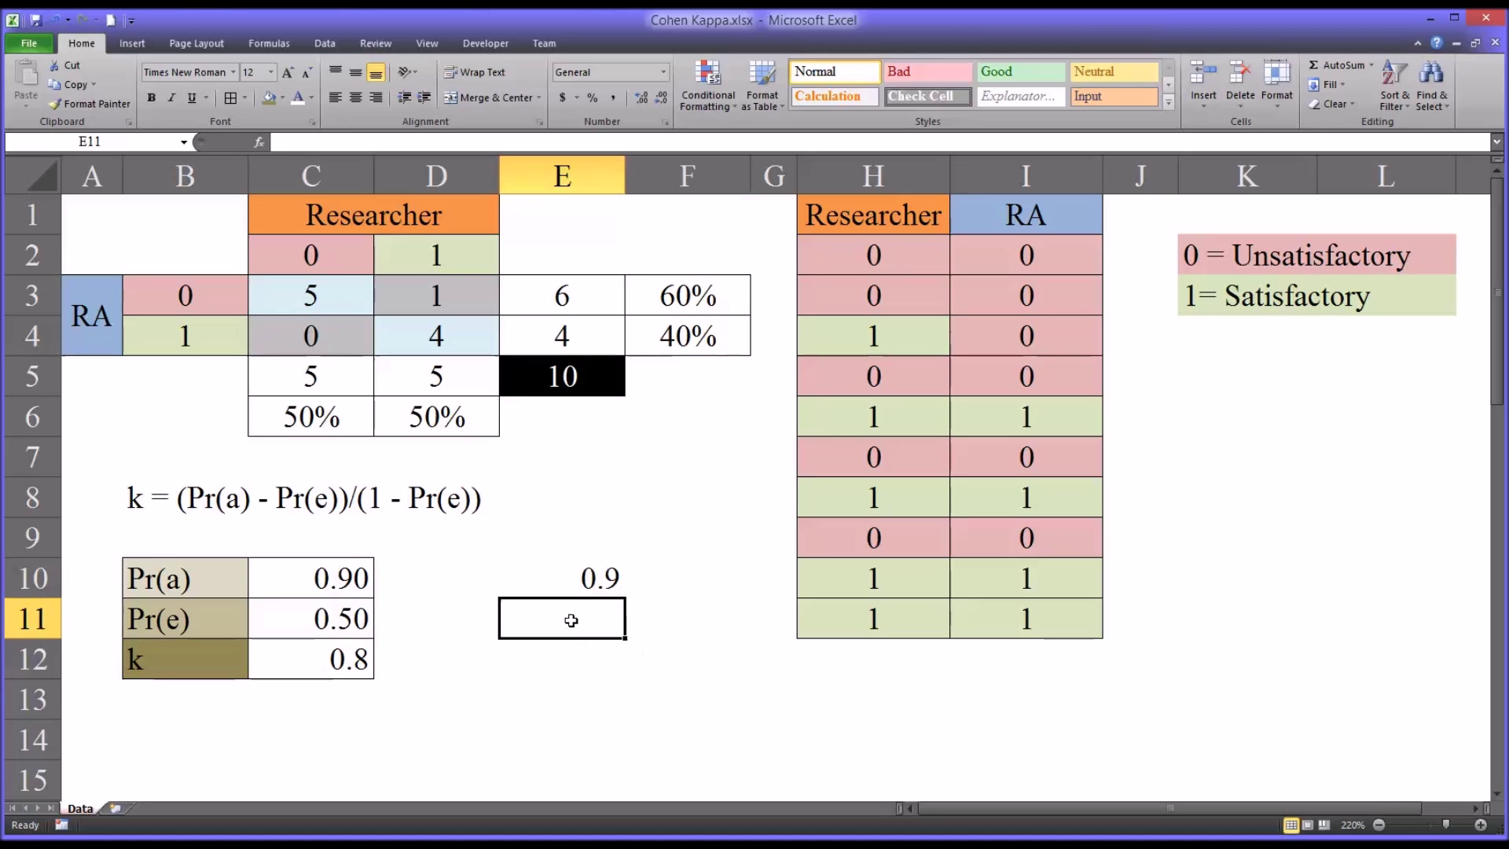
text(=)
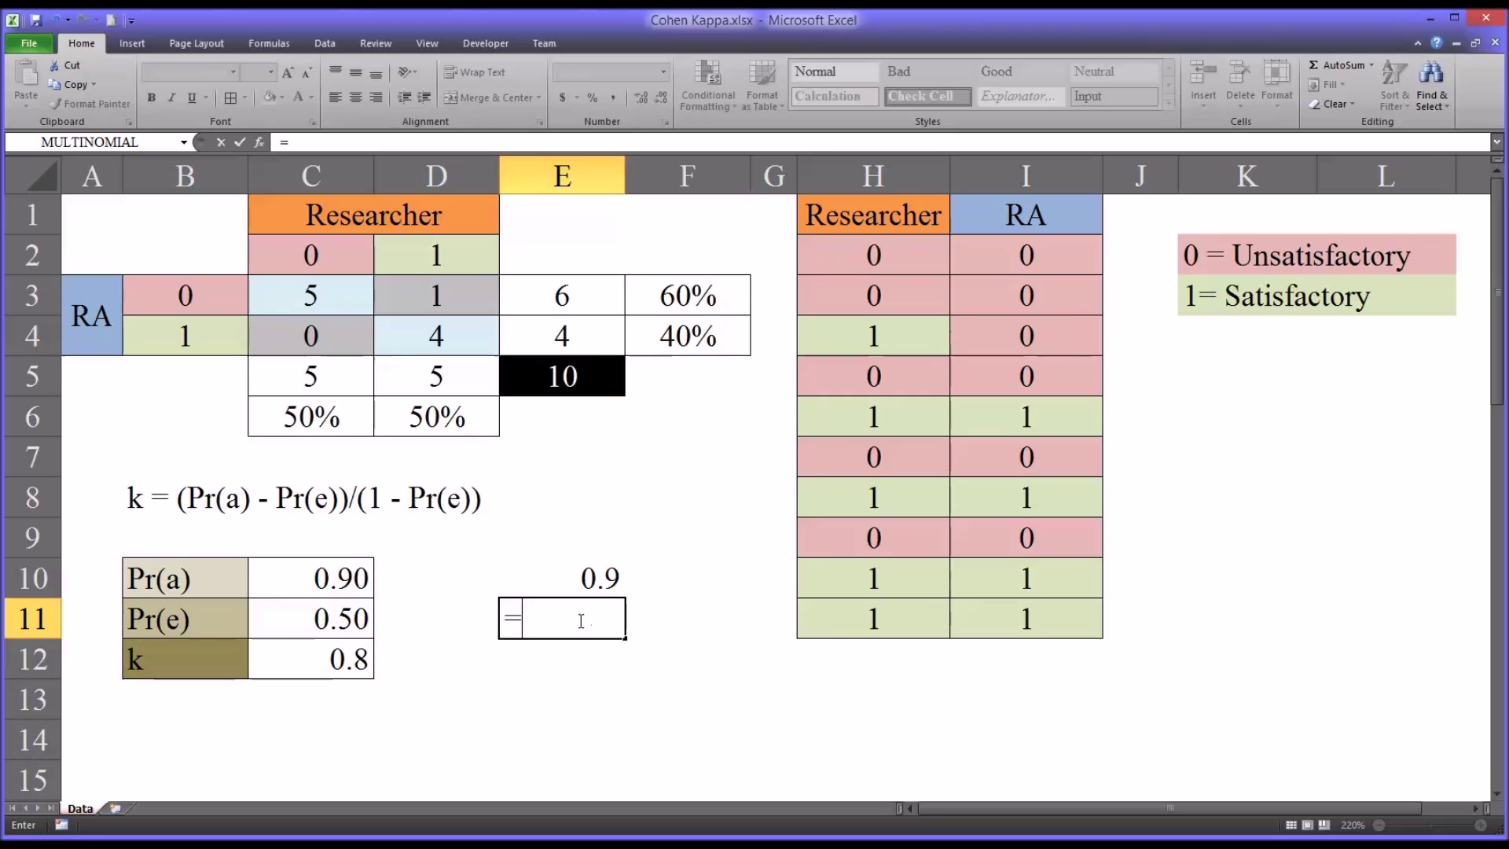
text(()
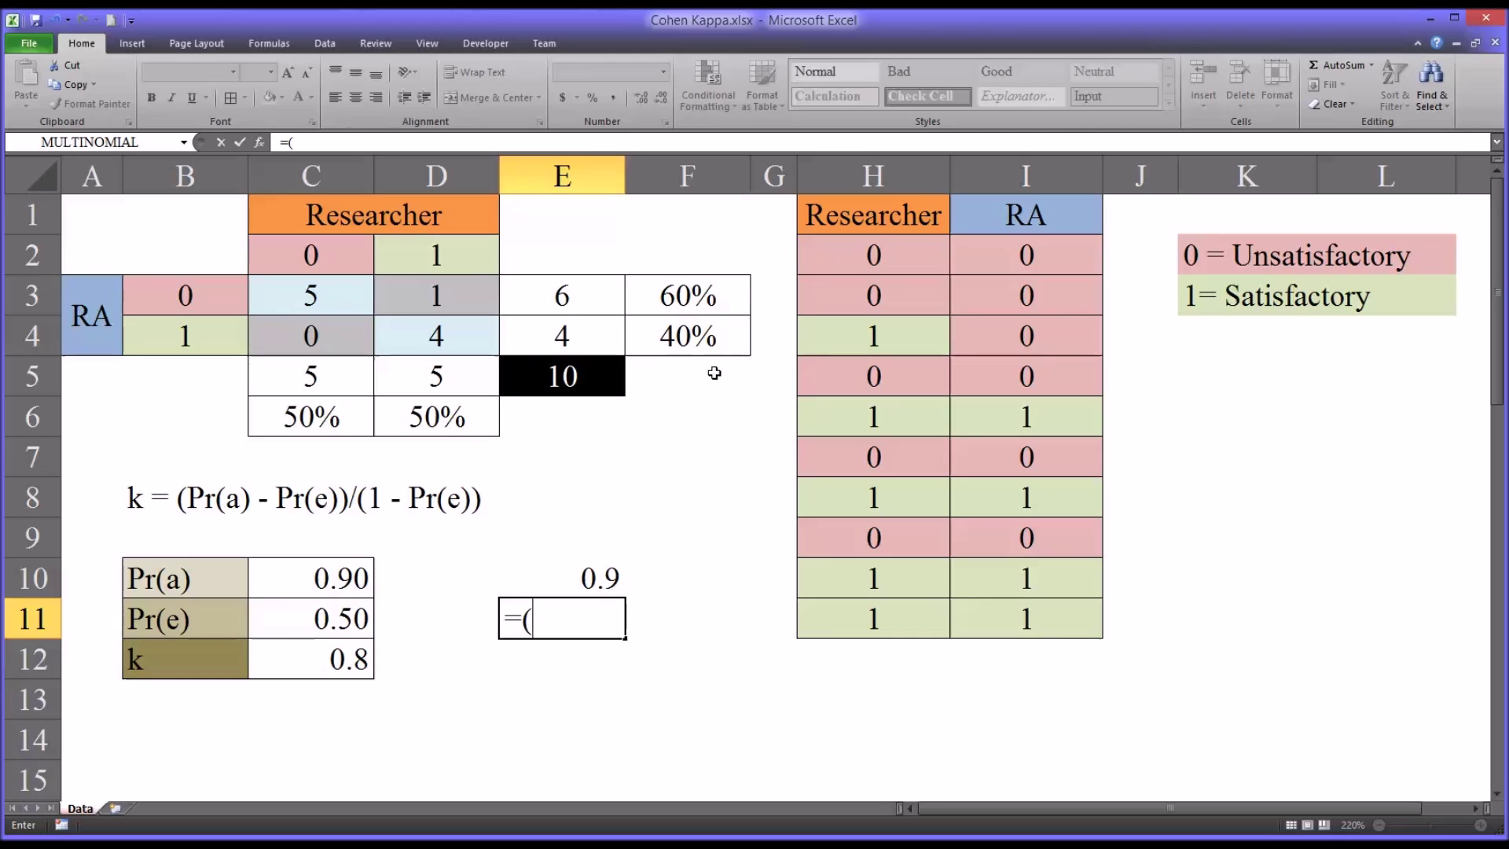
click(308, 419)
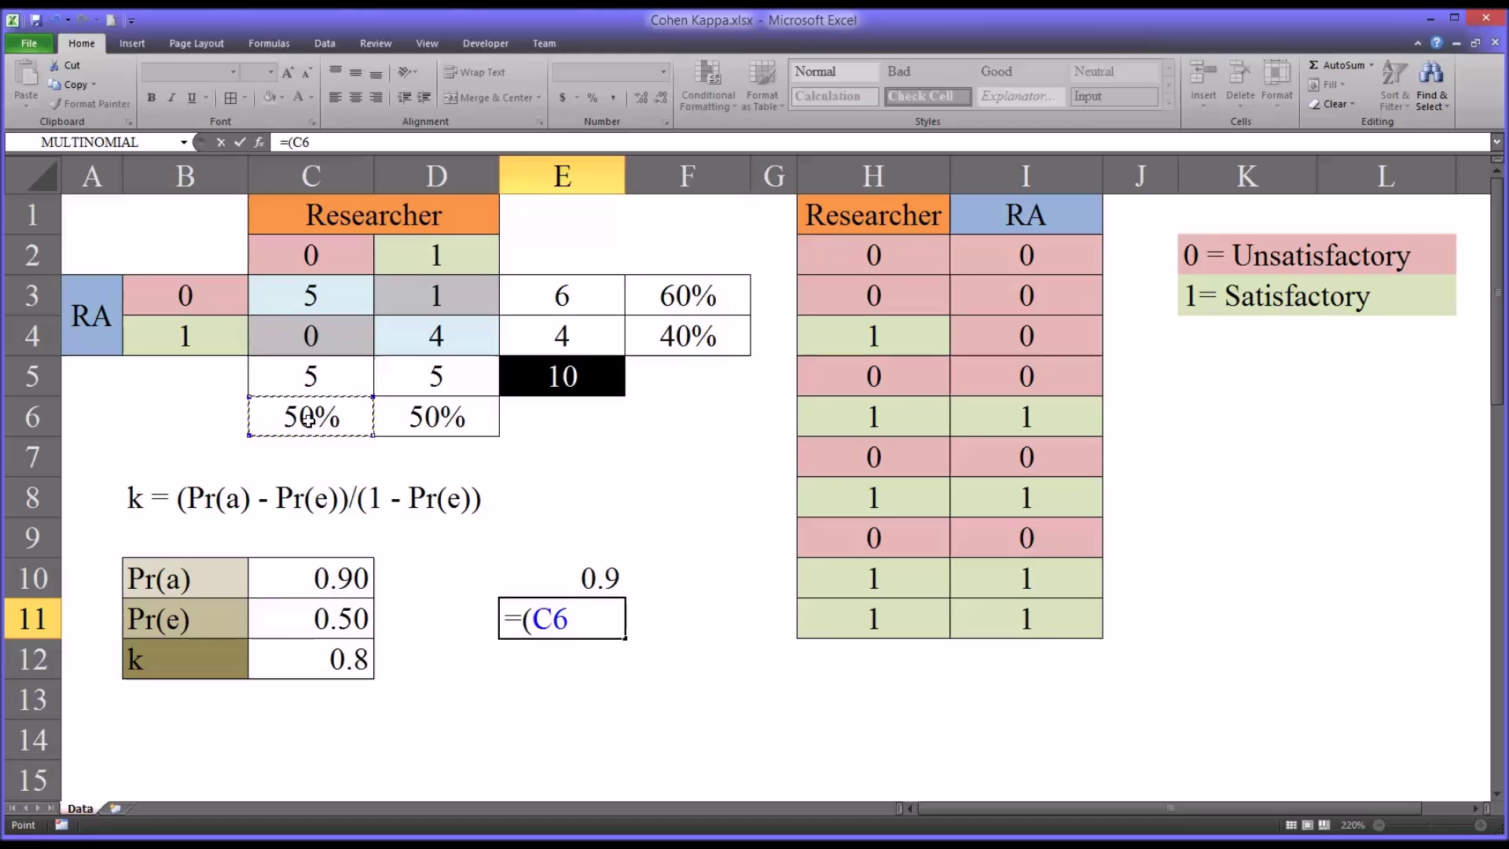
text(*)
click(671, 296)
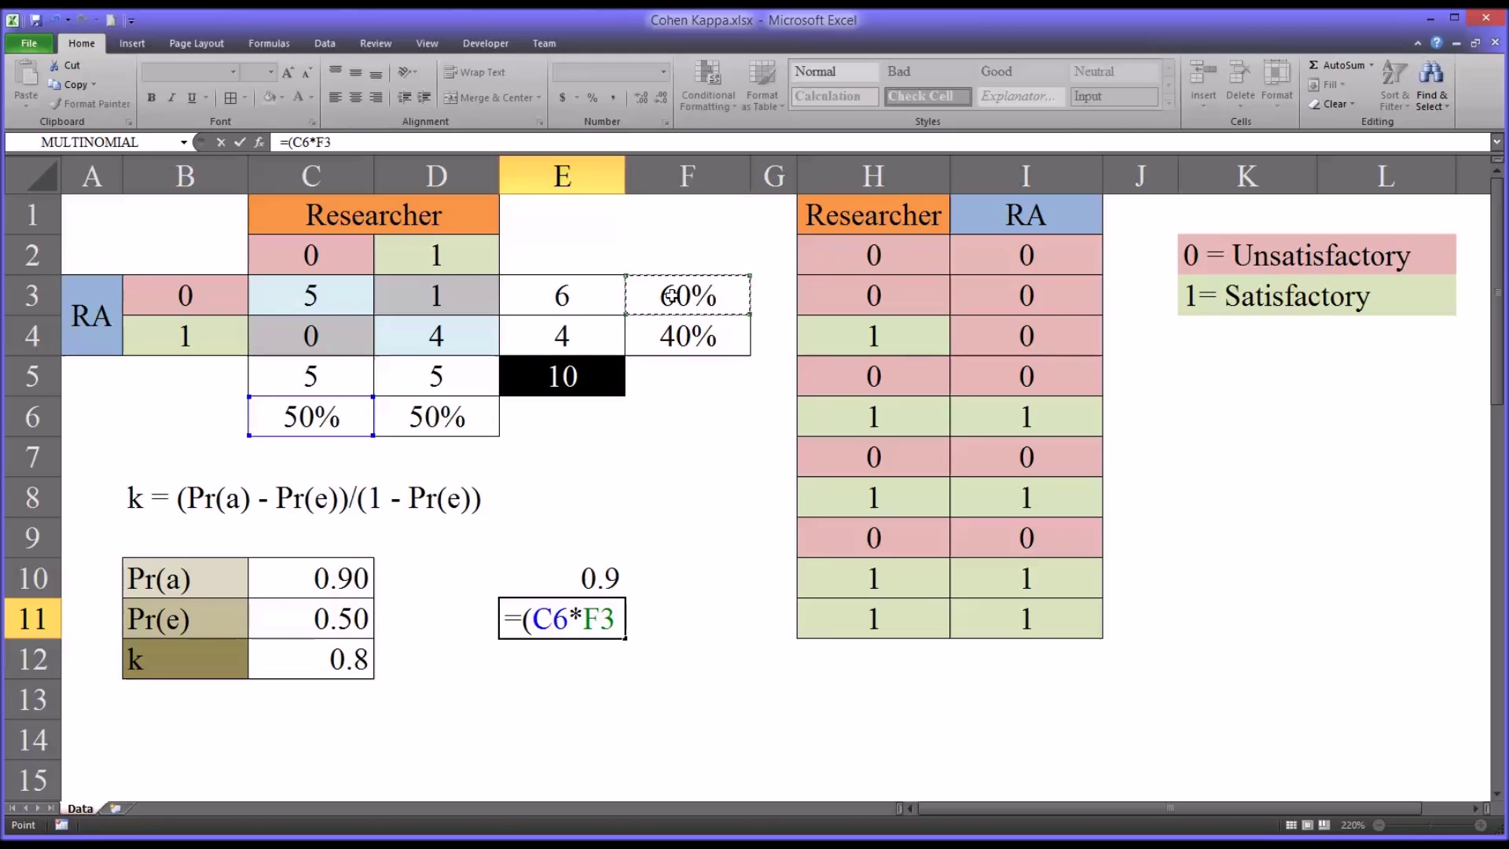
text()+)
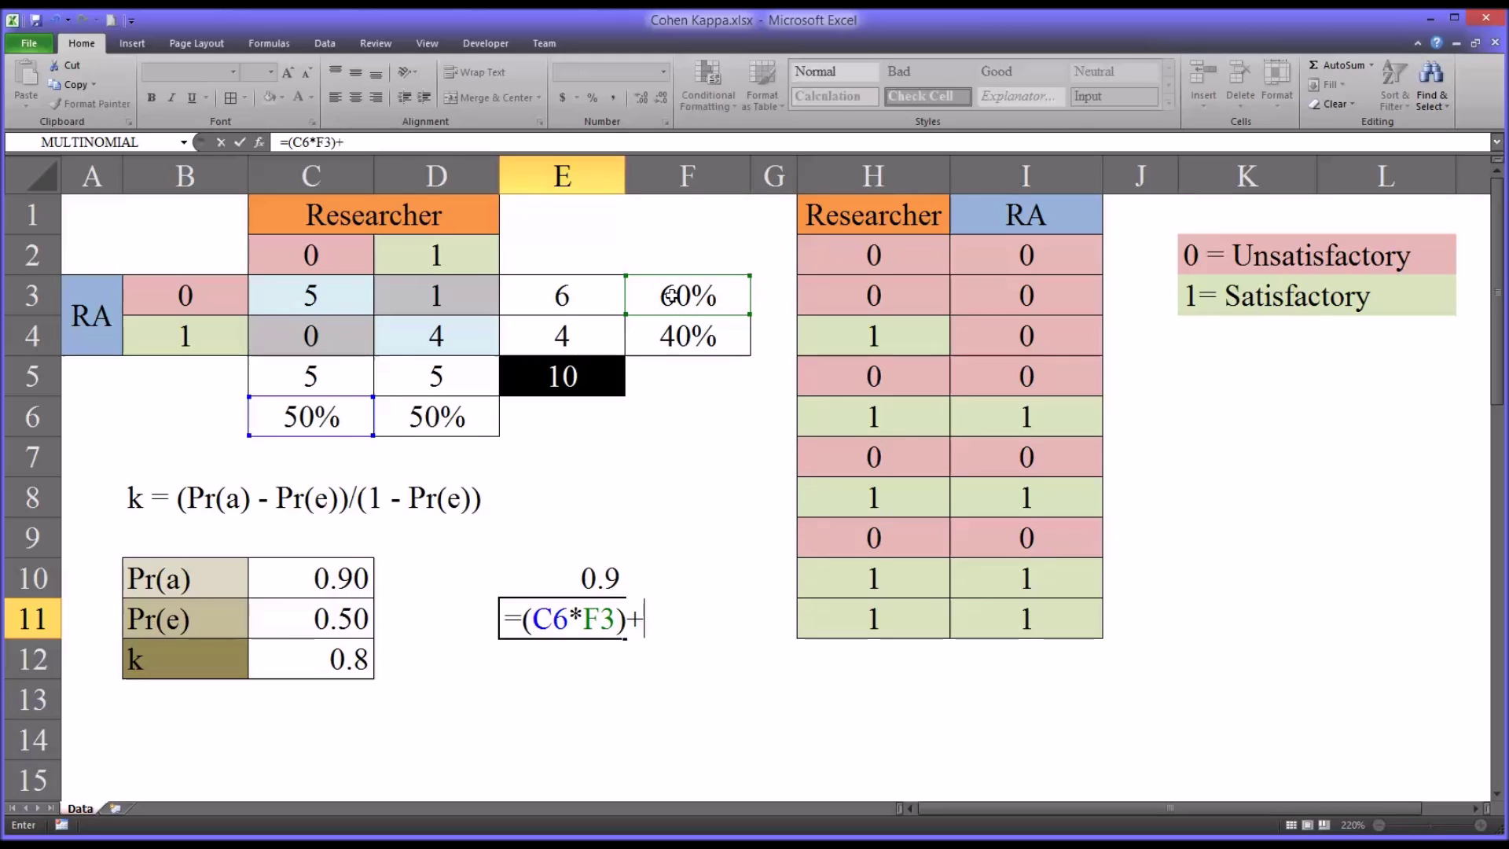
text(()
click(439, 420)
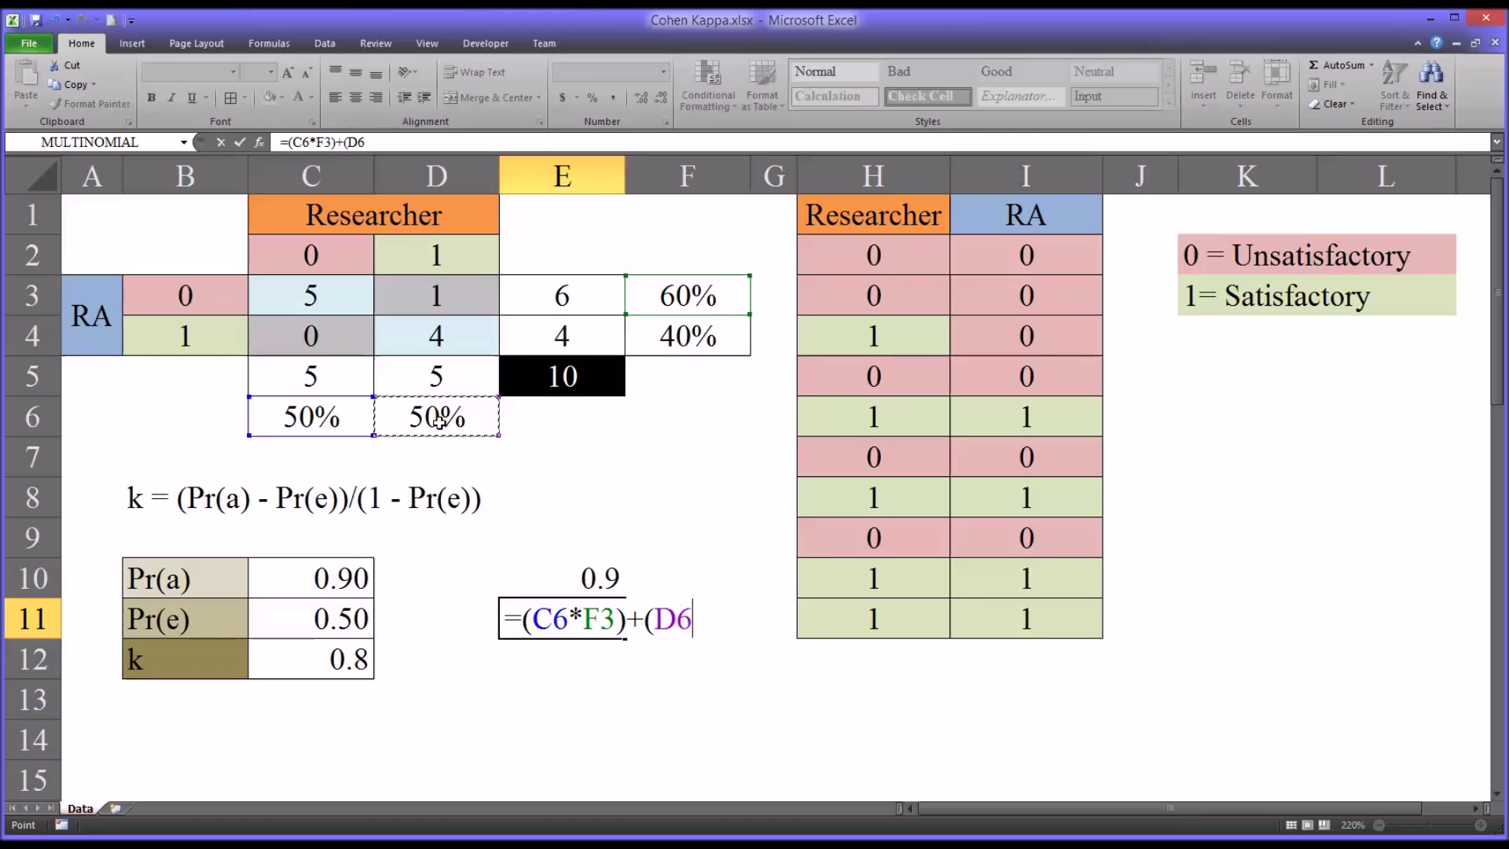
text(*)
click(649, 340)
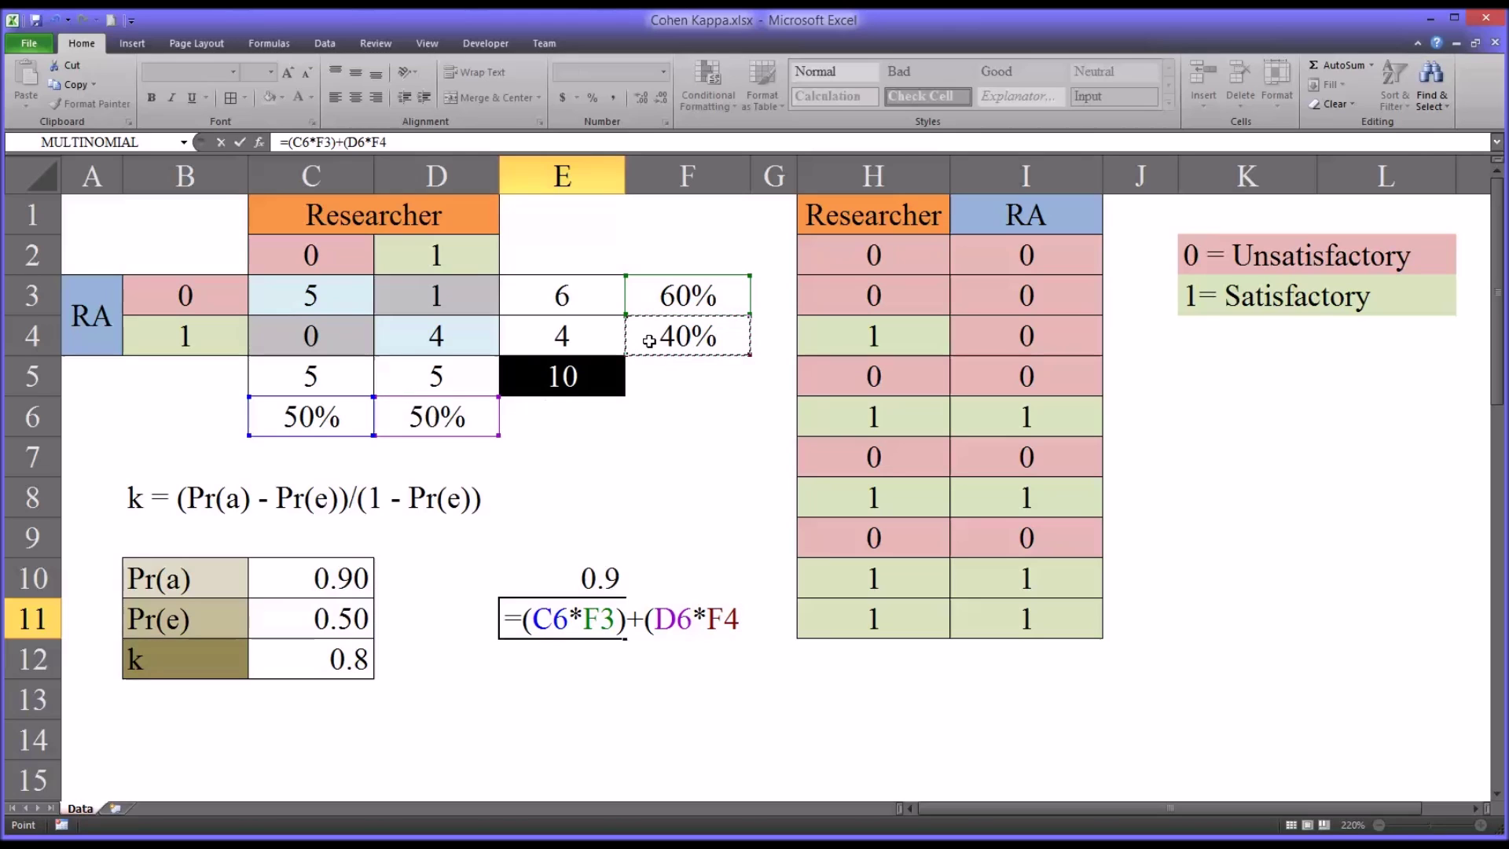
key(Return)
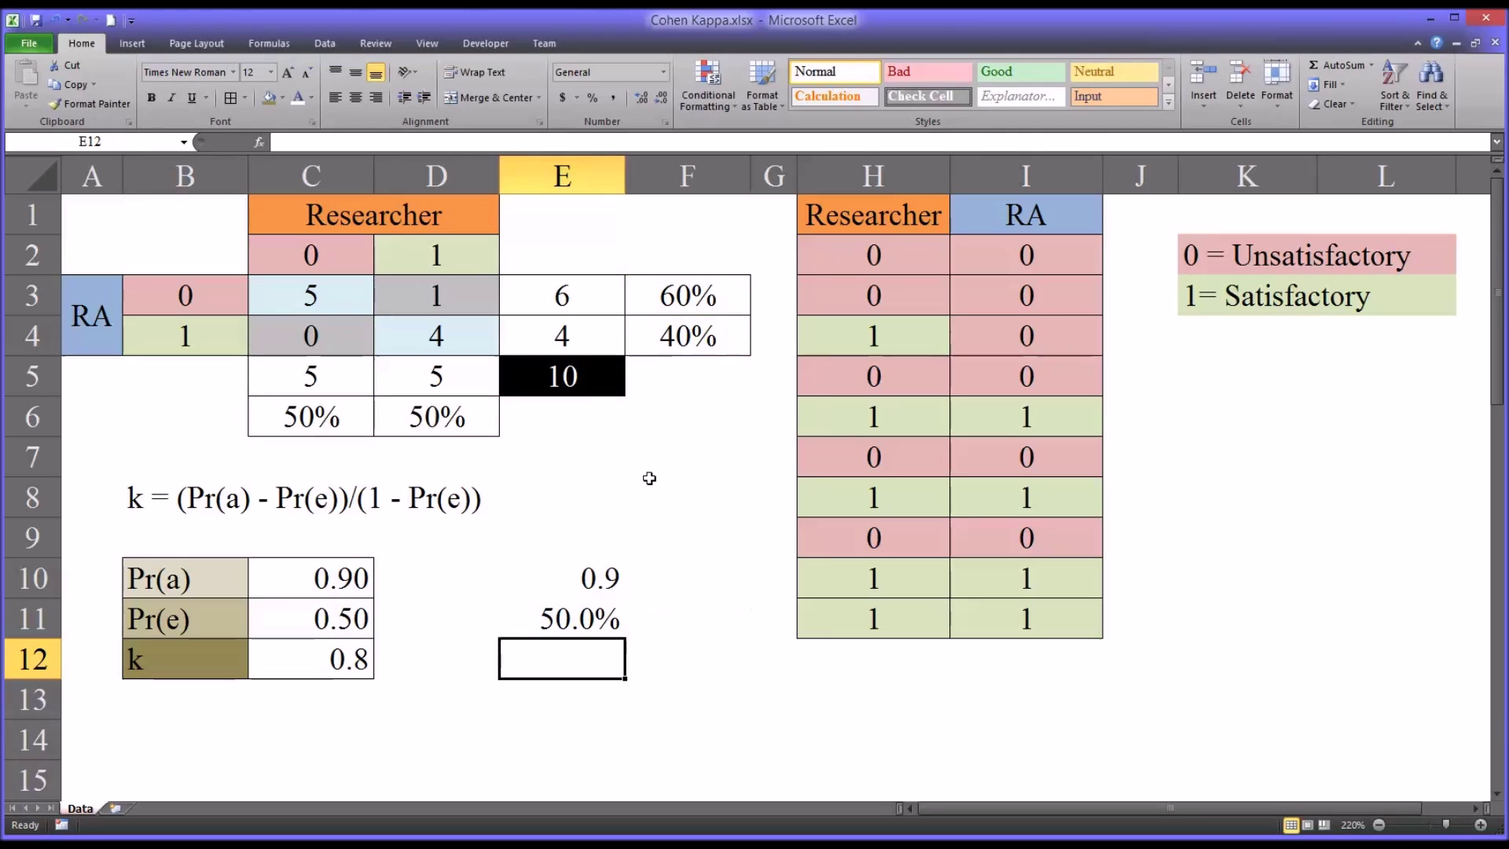
click(542, 614)
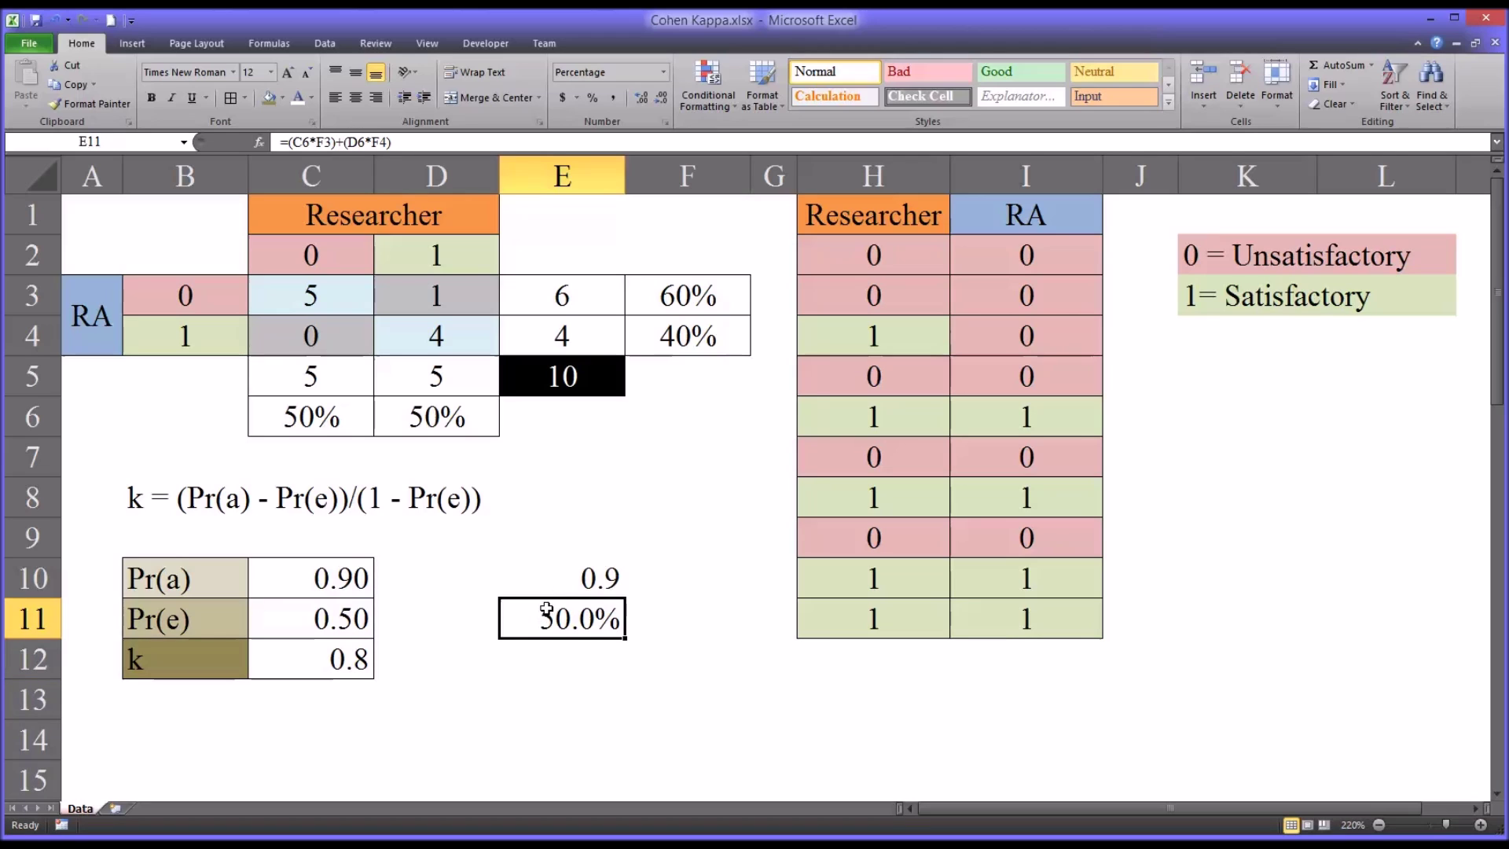
- Apply the General number format to E11 so it shows 0.5
right_click(581, 631)
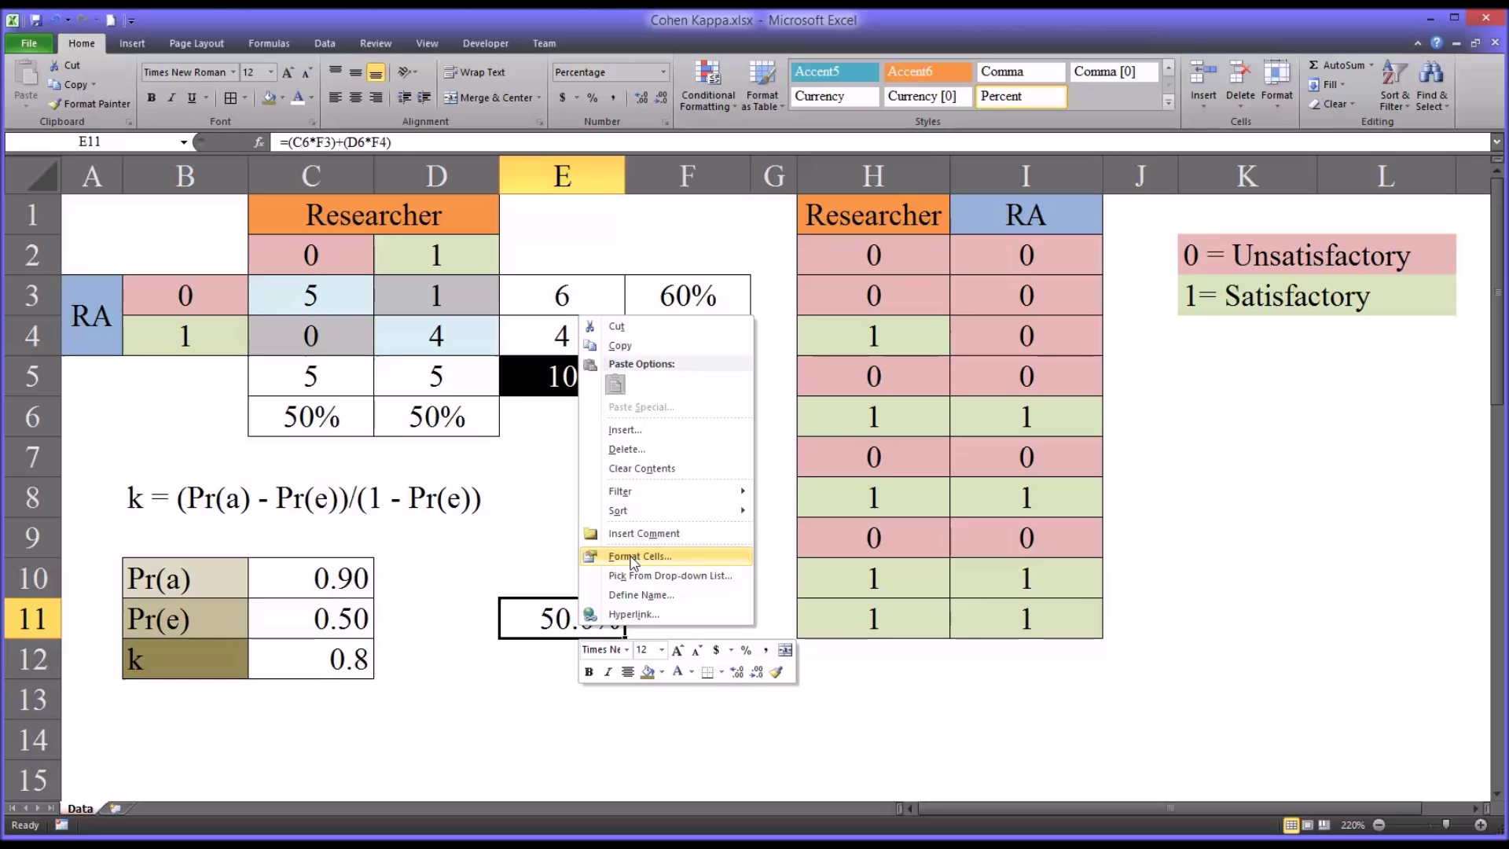
click(632, 556)
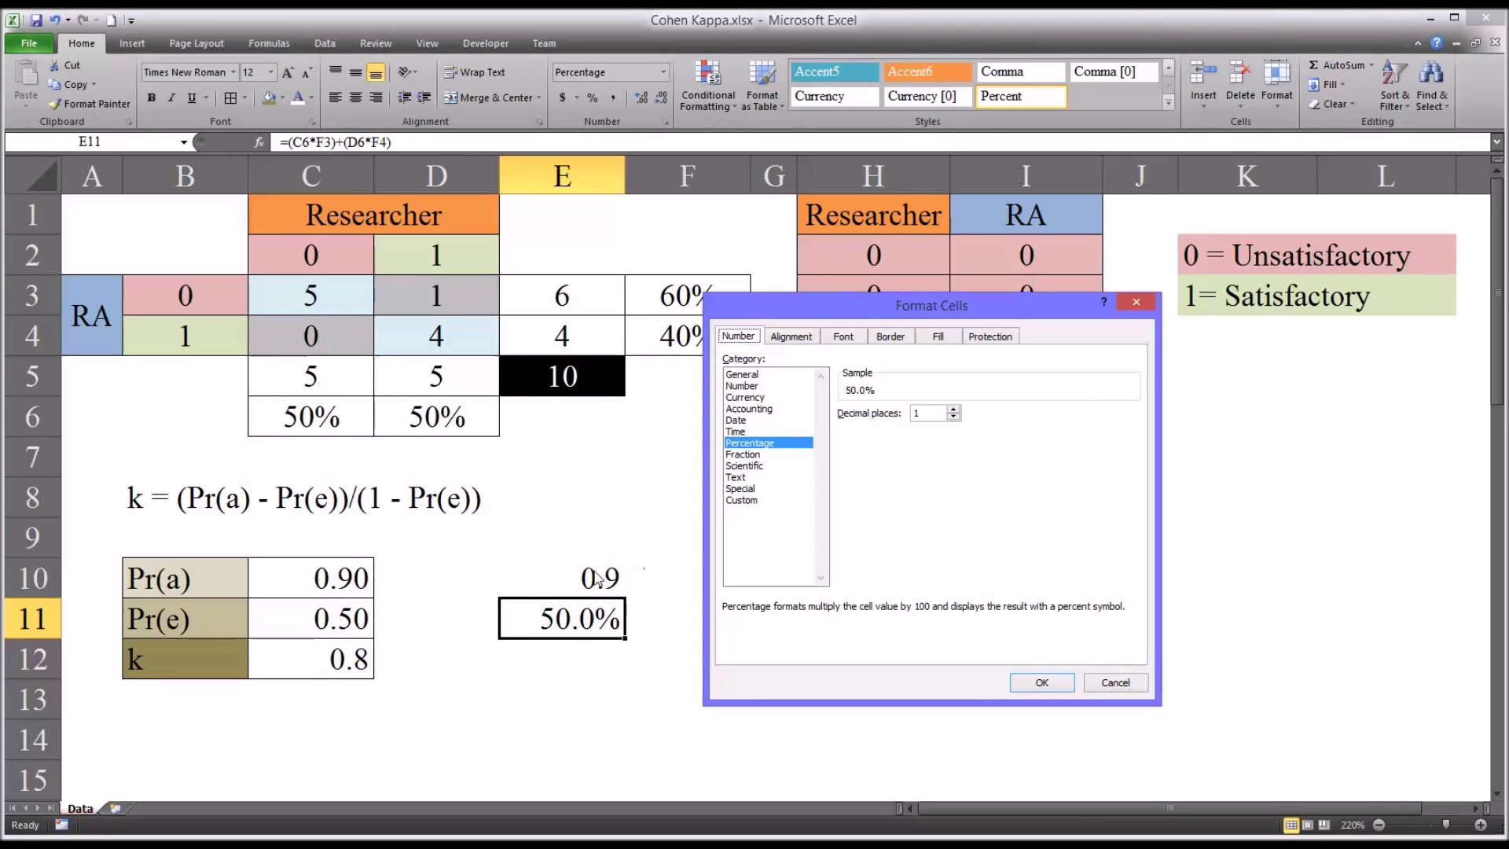
click(762, 375)
click(1042, 682)
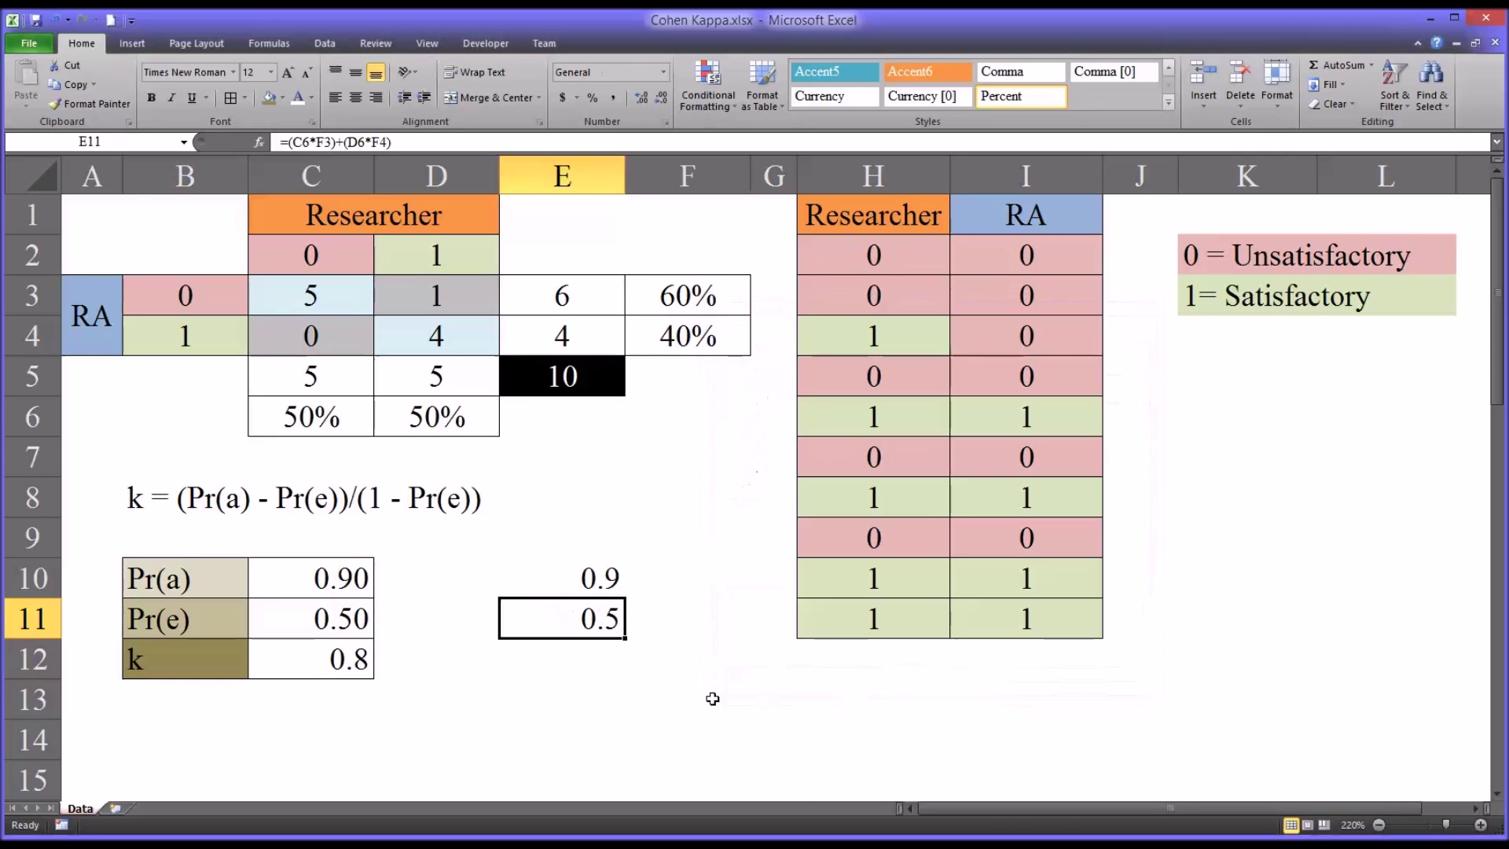
click(707, 699)
- Compare the Pr(a) result 0.9 in E10 with the Pr(e) result 0.5 in E11
click(563, 595)
mouse_move(564, 595)
mouse_down()
mouse_move(563, 618)
mouse_move(564, 589)
mouse_up()
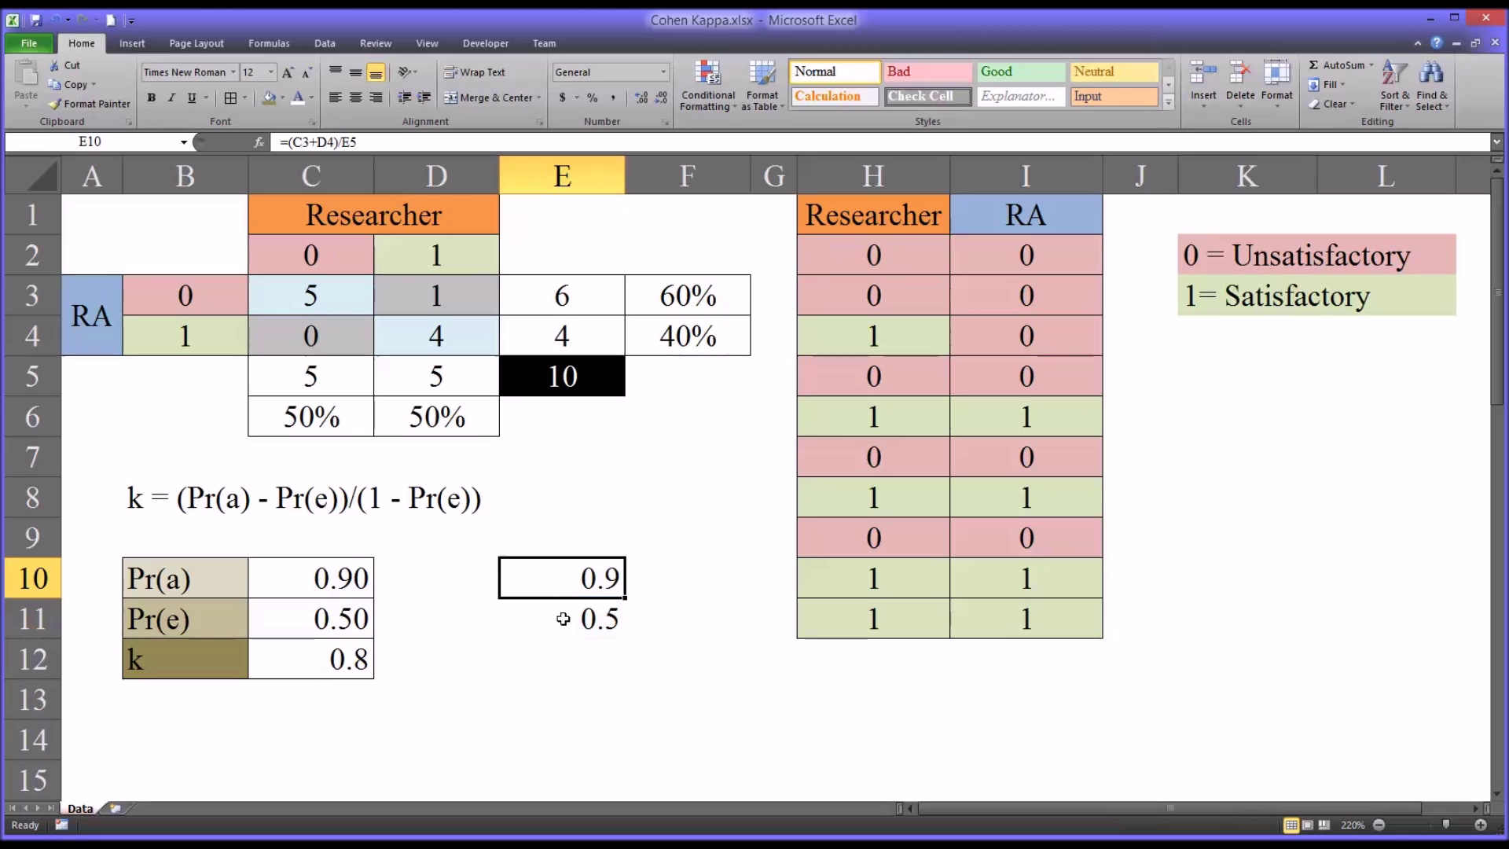
click(566, 633)
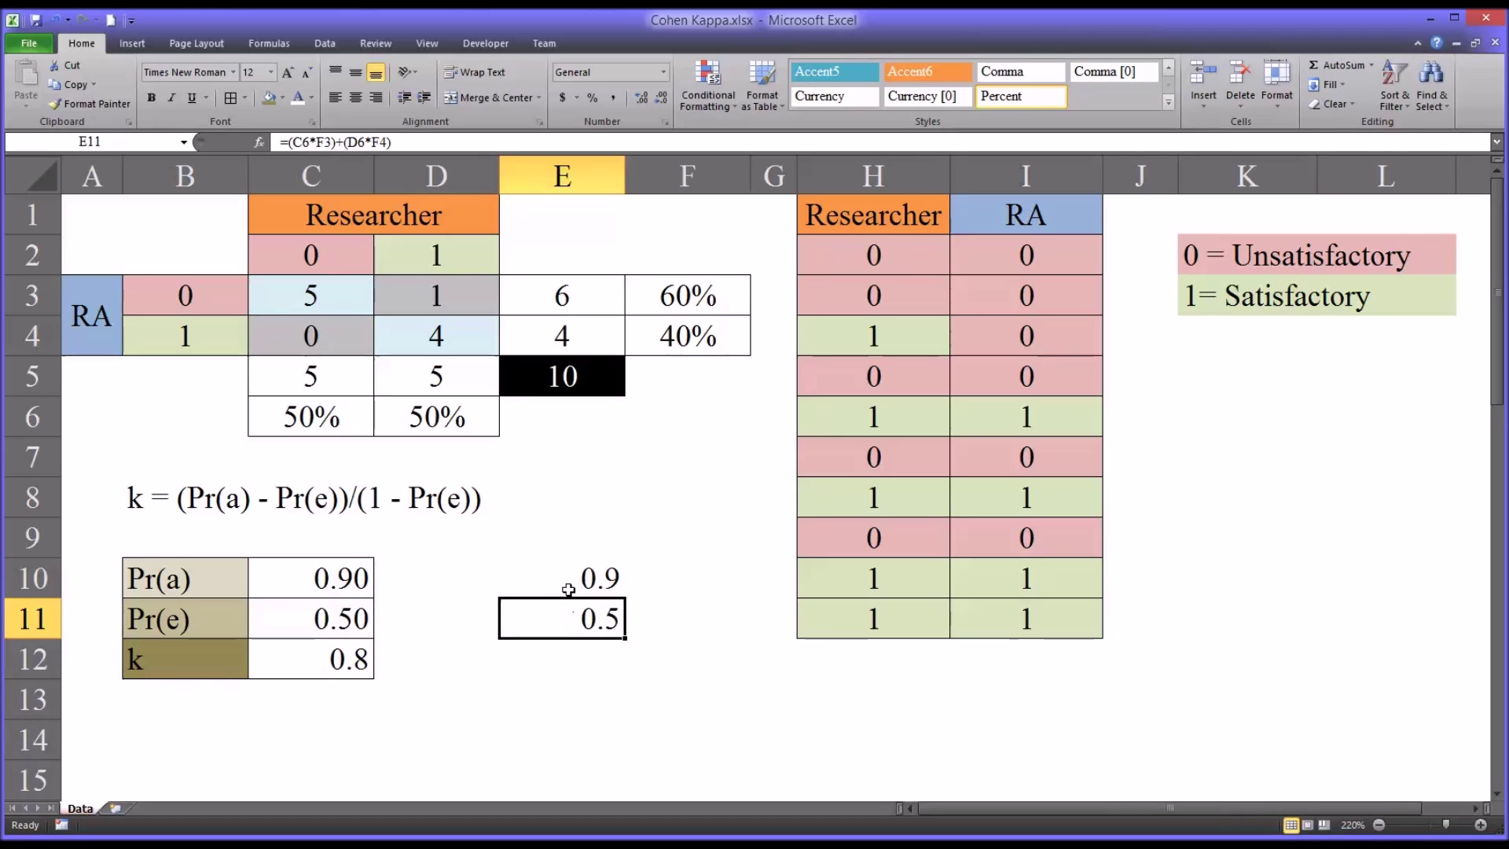
click(567, 585)
click(507, 616)
- Enter =(C10-C11)/(1-C11) in E12 and check that its 0.8 matches the k value in C12
click(521, 659)
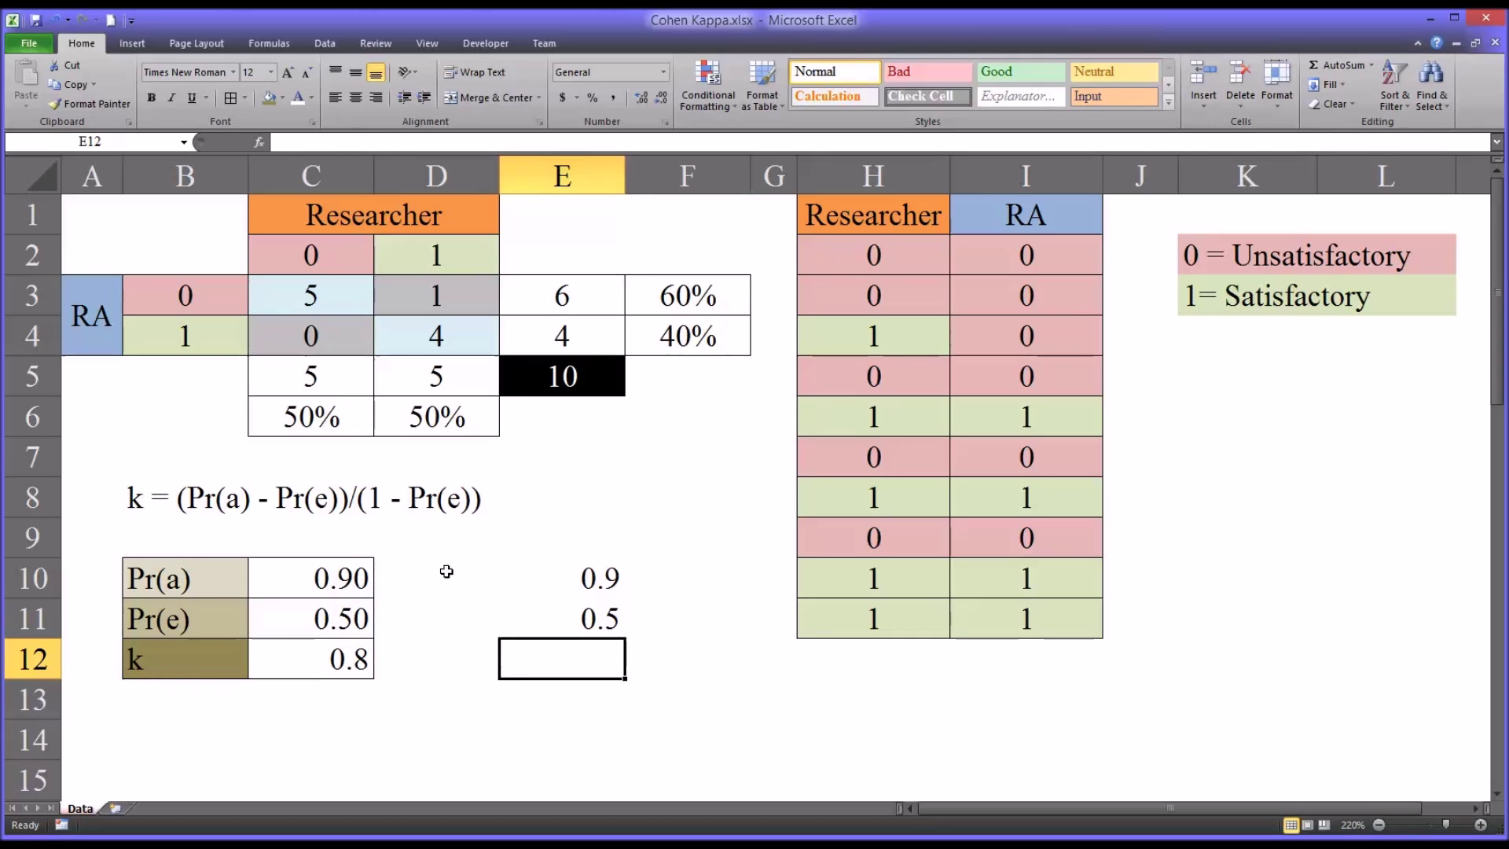
text(=)
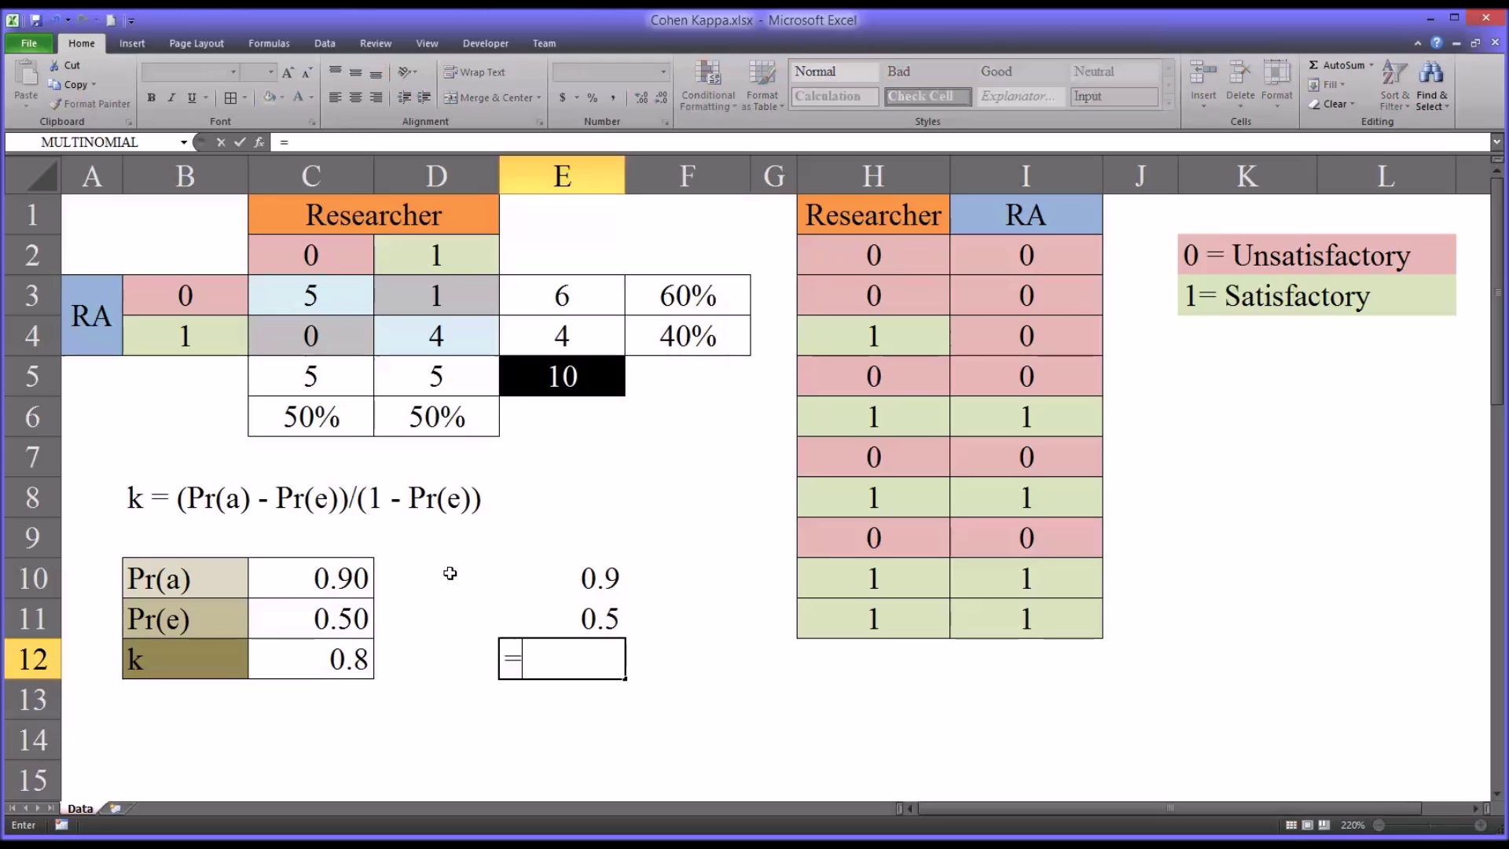
text(()
click(305, 580)
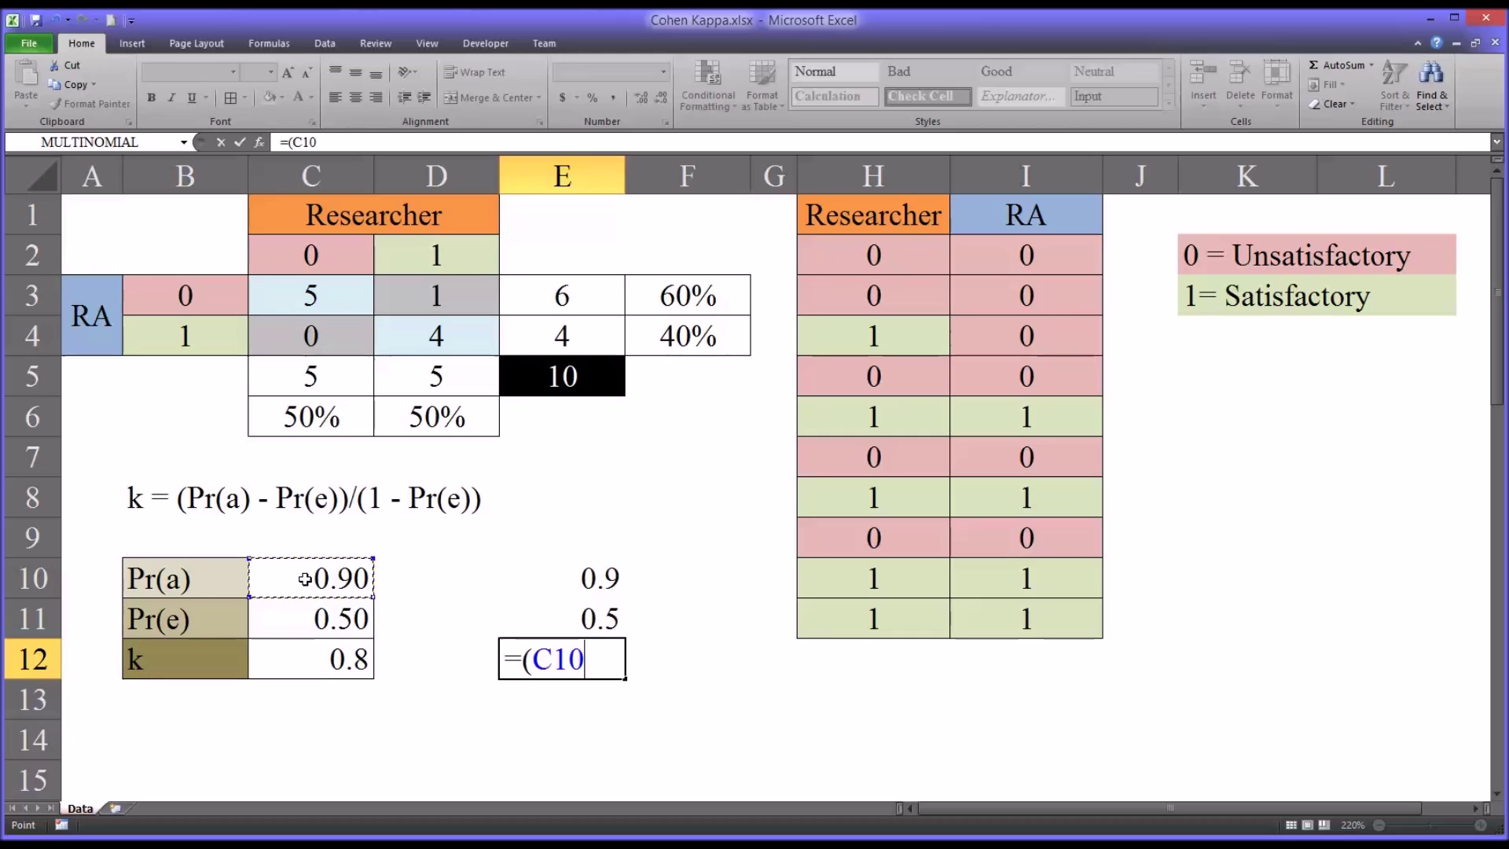
text(-)
click(307, 621)
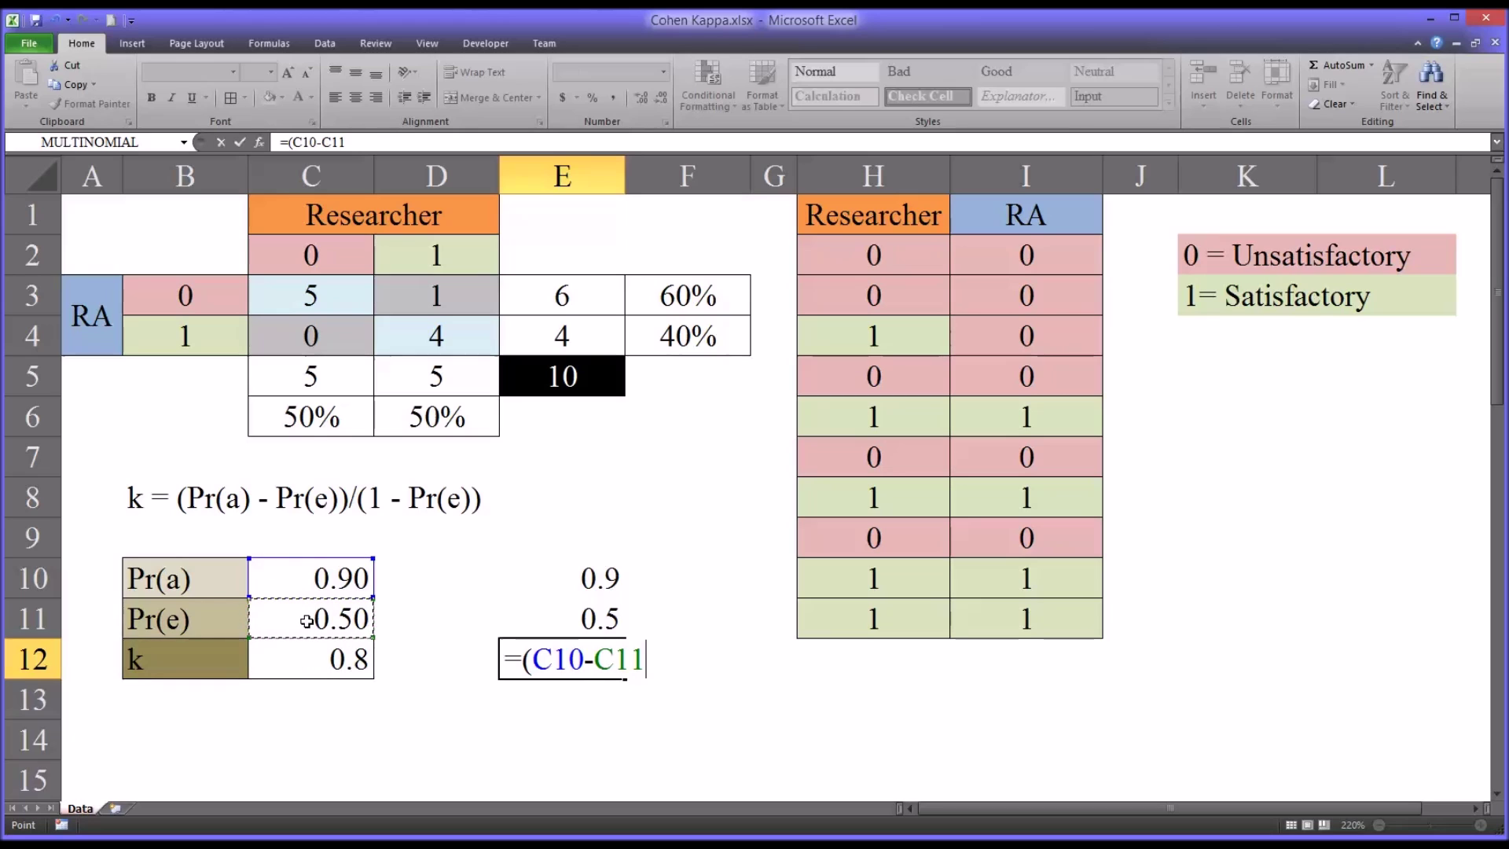
text()/(1-)
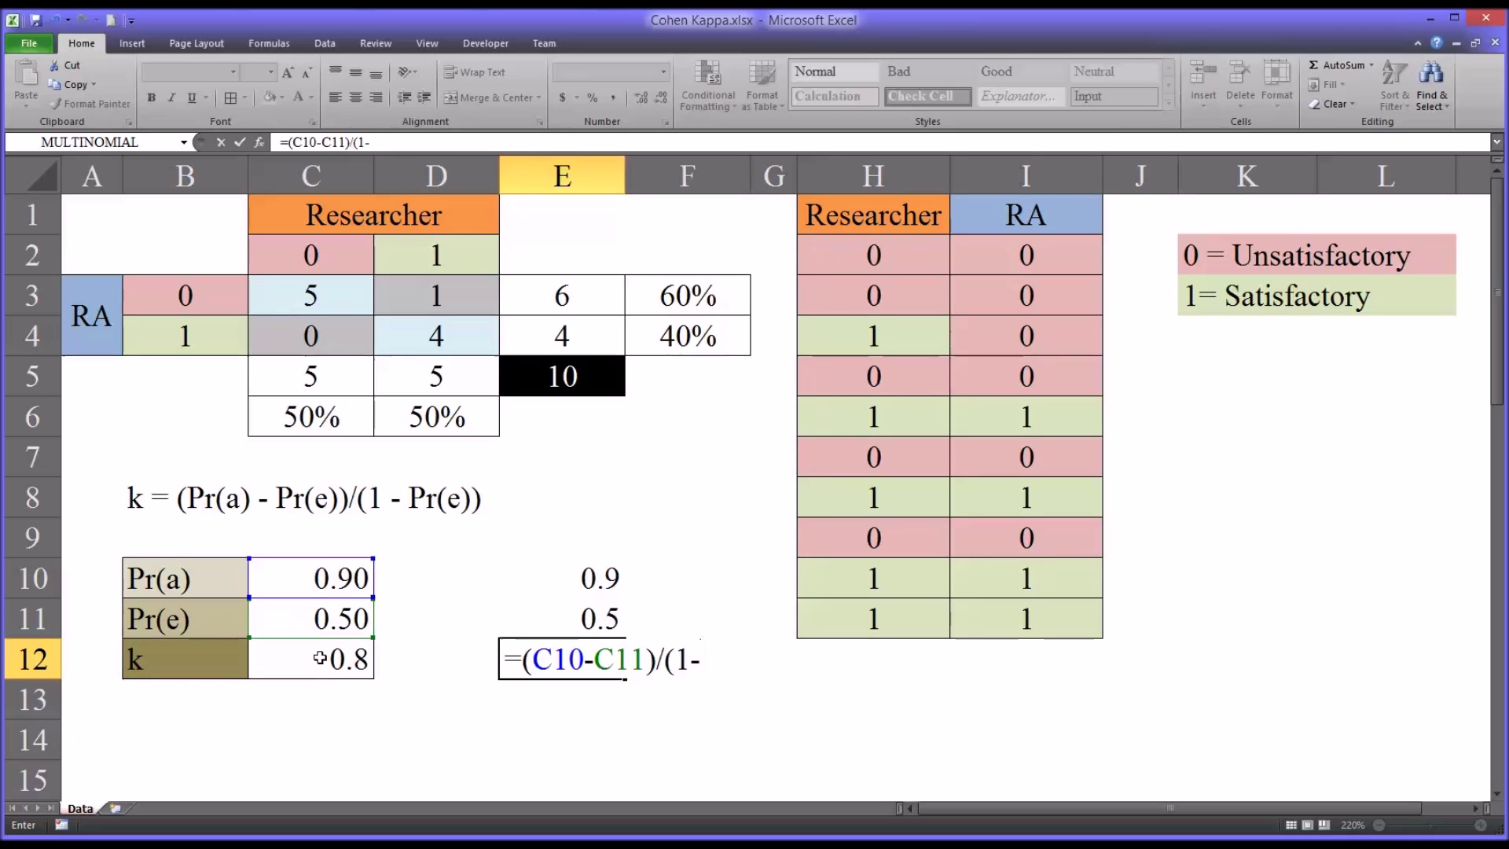
click(321, 625)
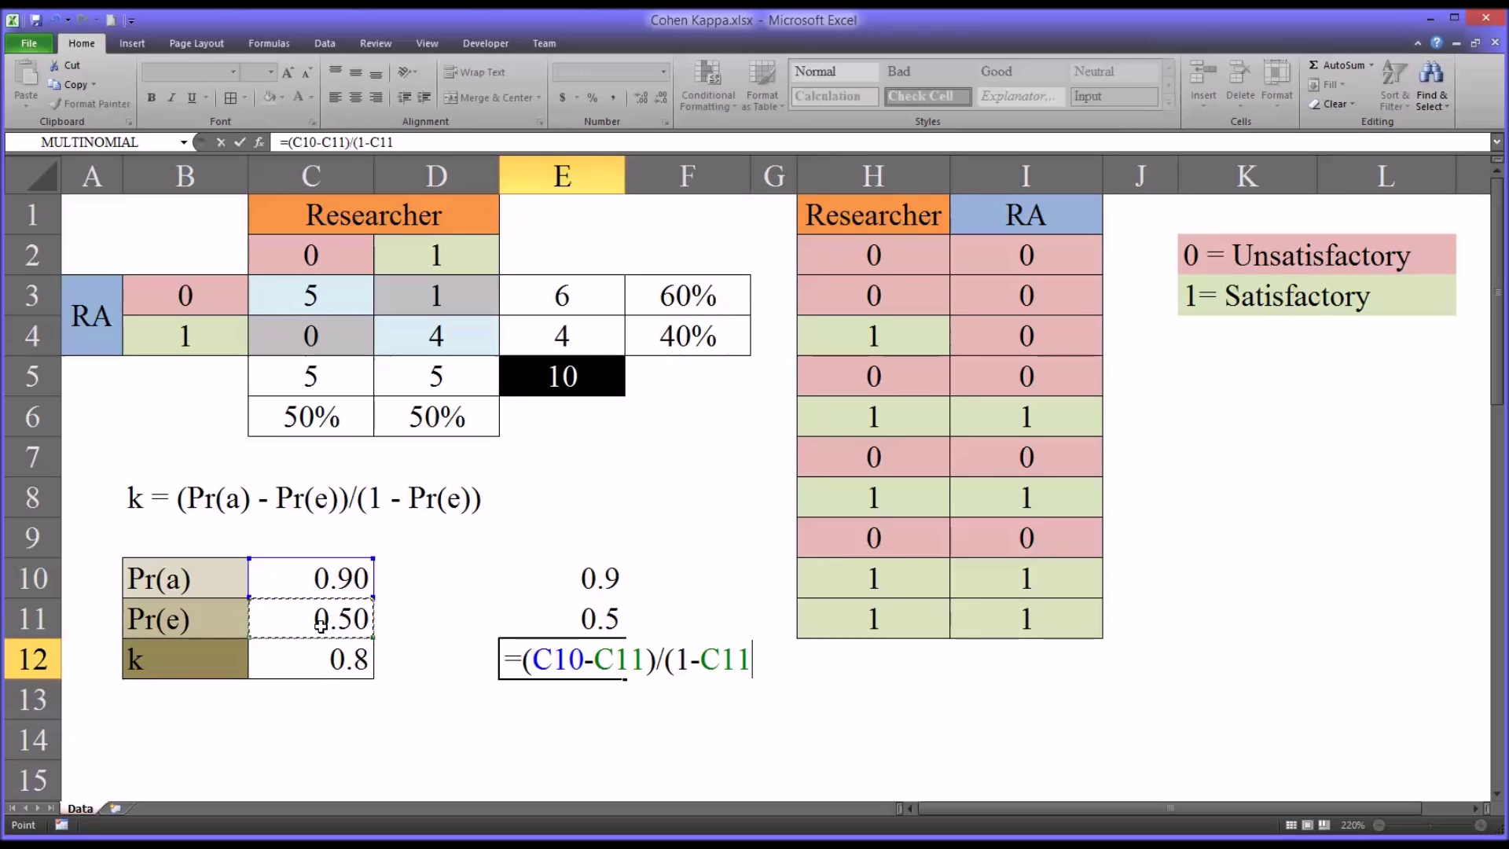
text())
key(Return)
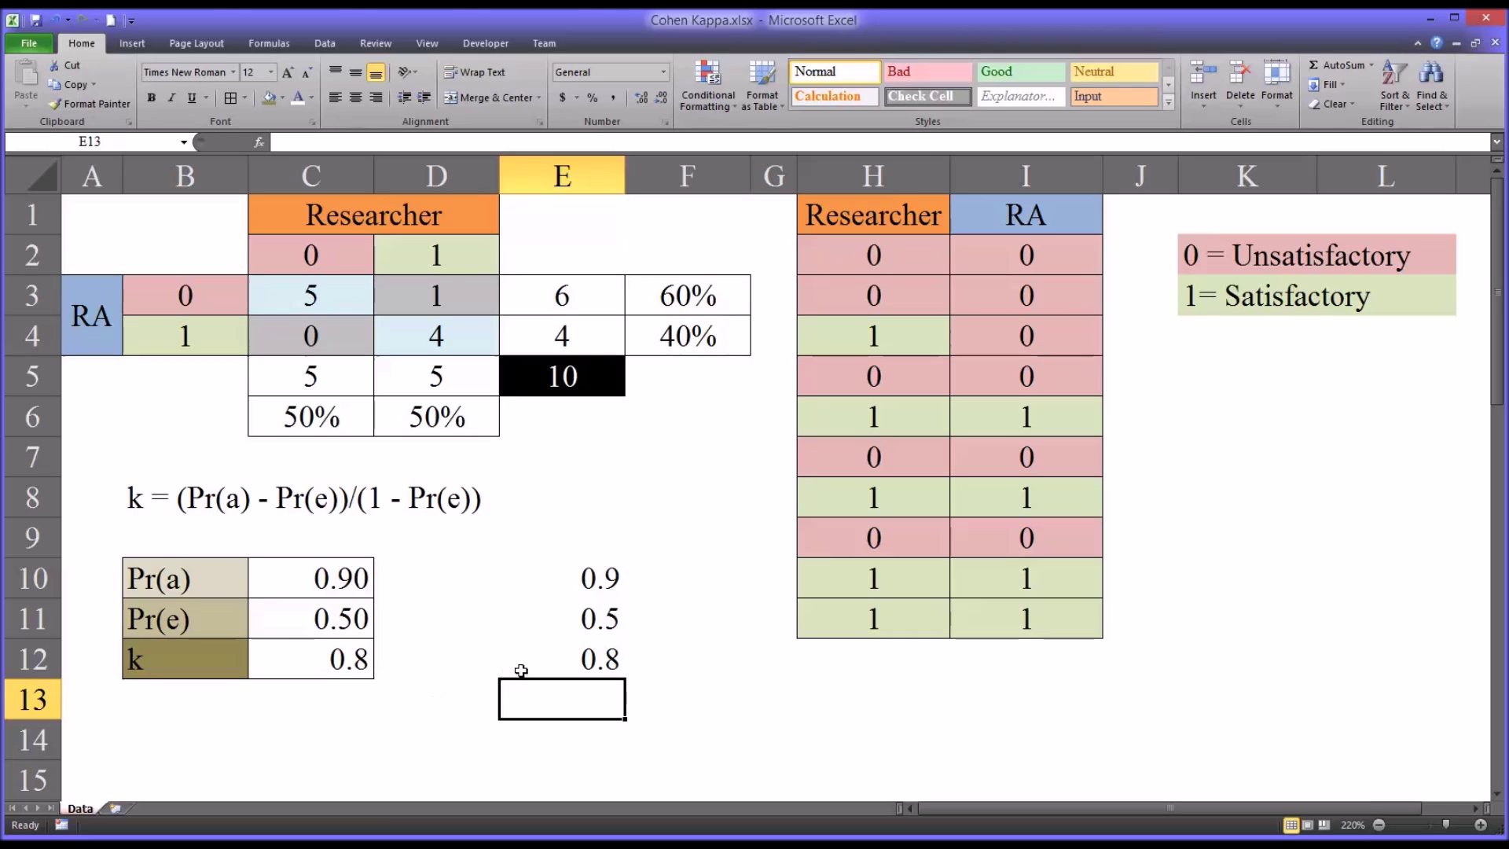
click(519, 668)
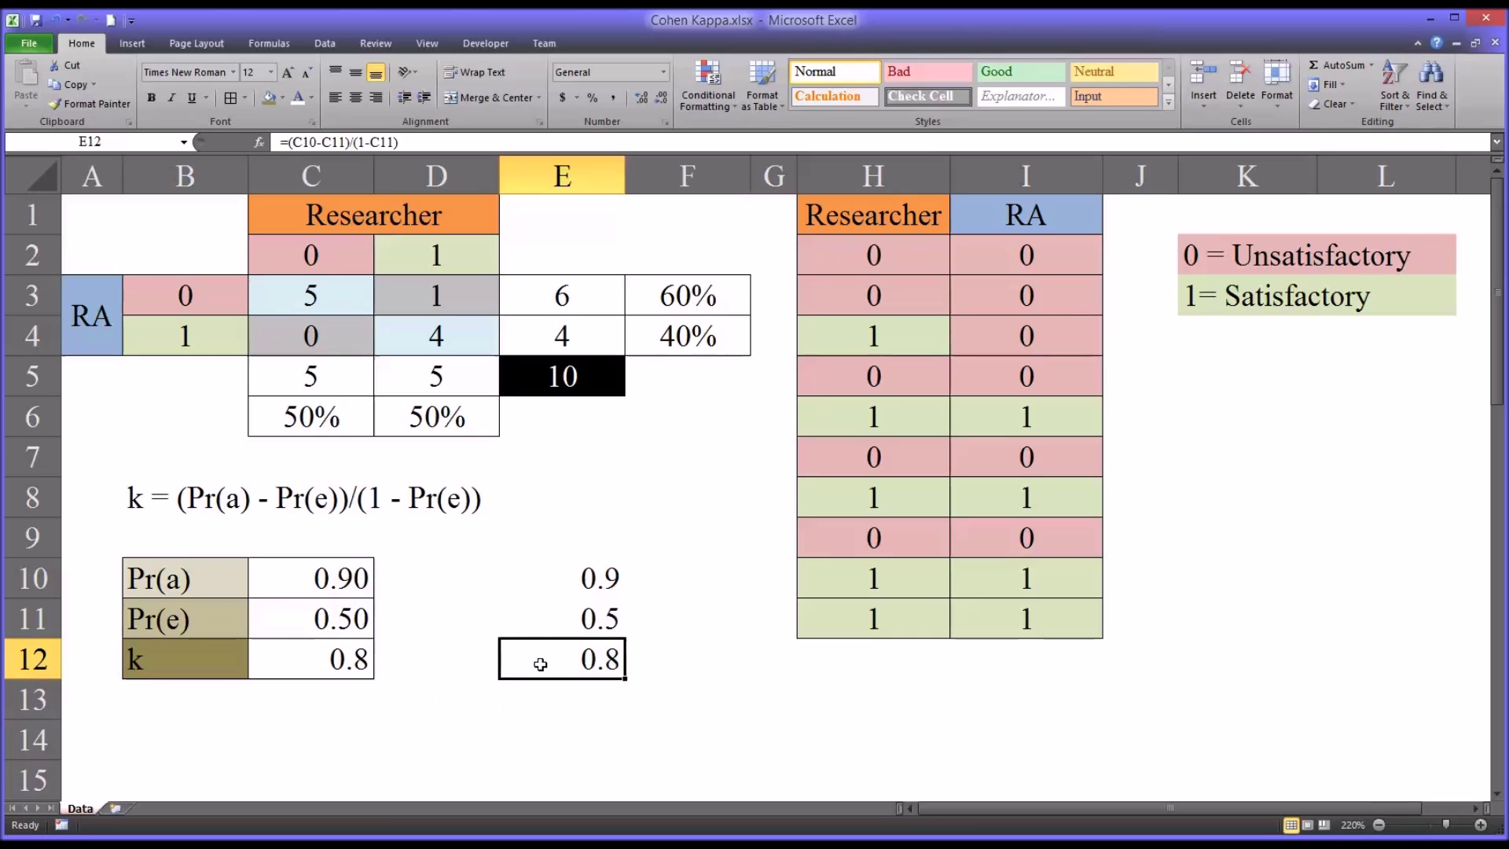
click(321, 670)
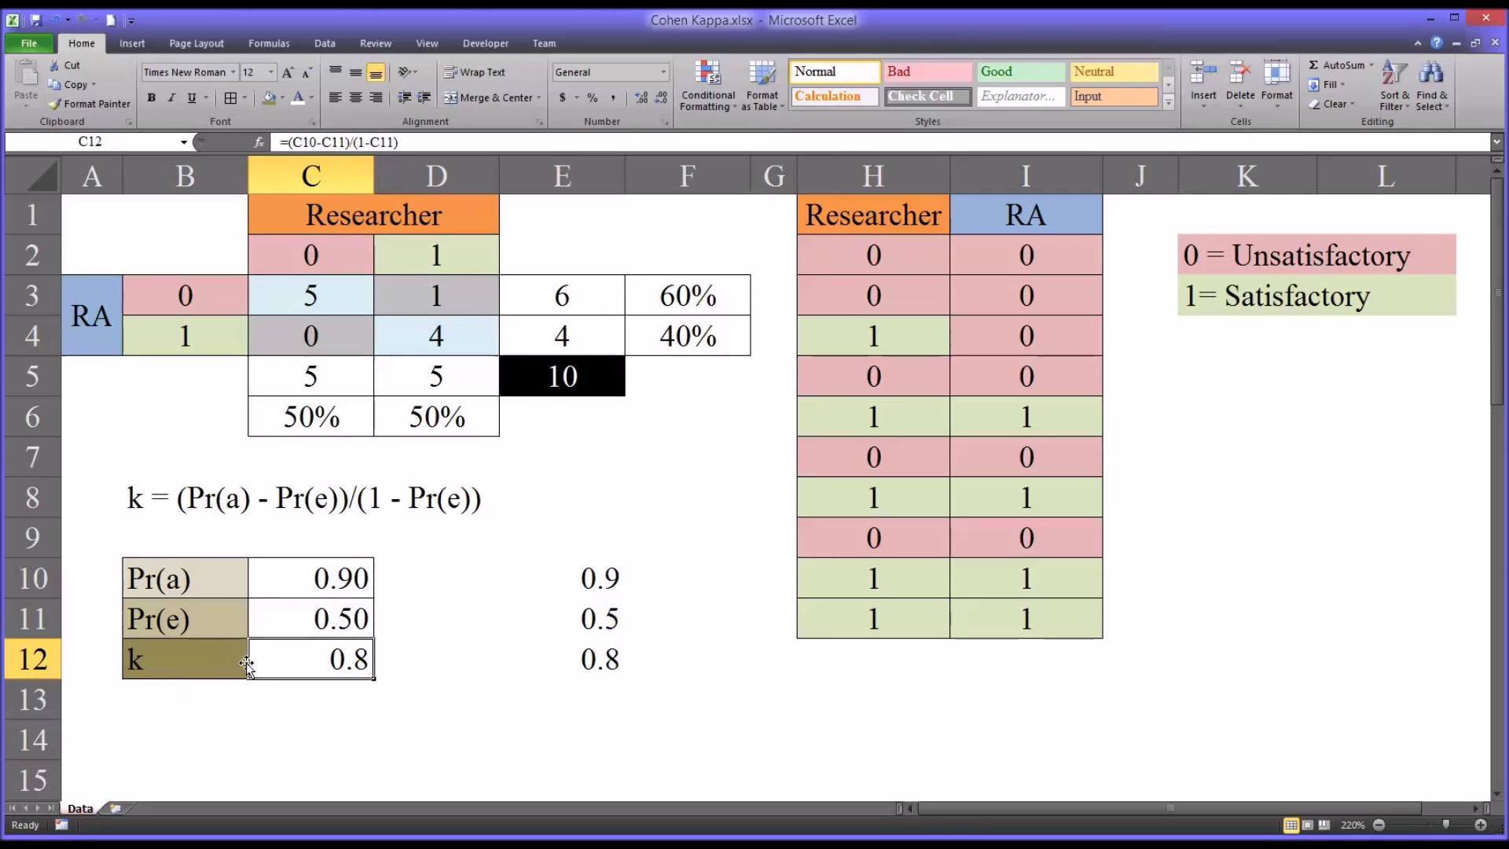
- Delete the 0.9, 0.5 and 0.8 check values in E10:E12, keeping kappa 0.8 in C12
click(548, 658)
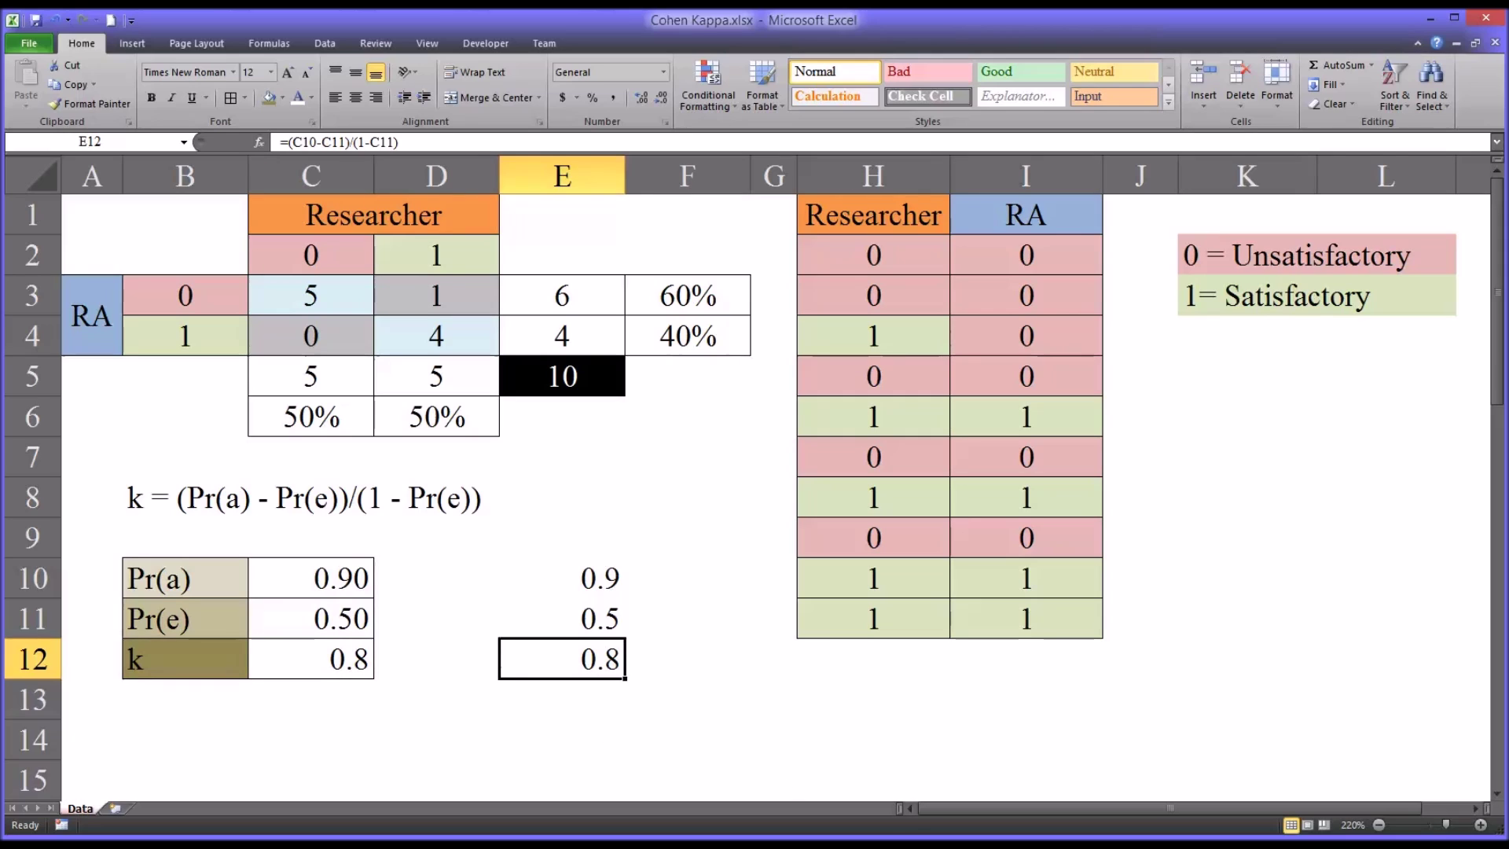
drag(545, 572, 554, 656)
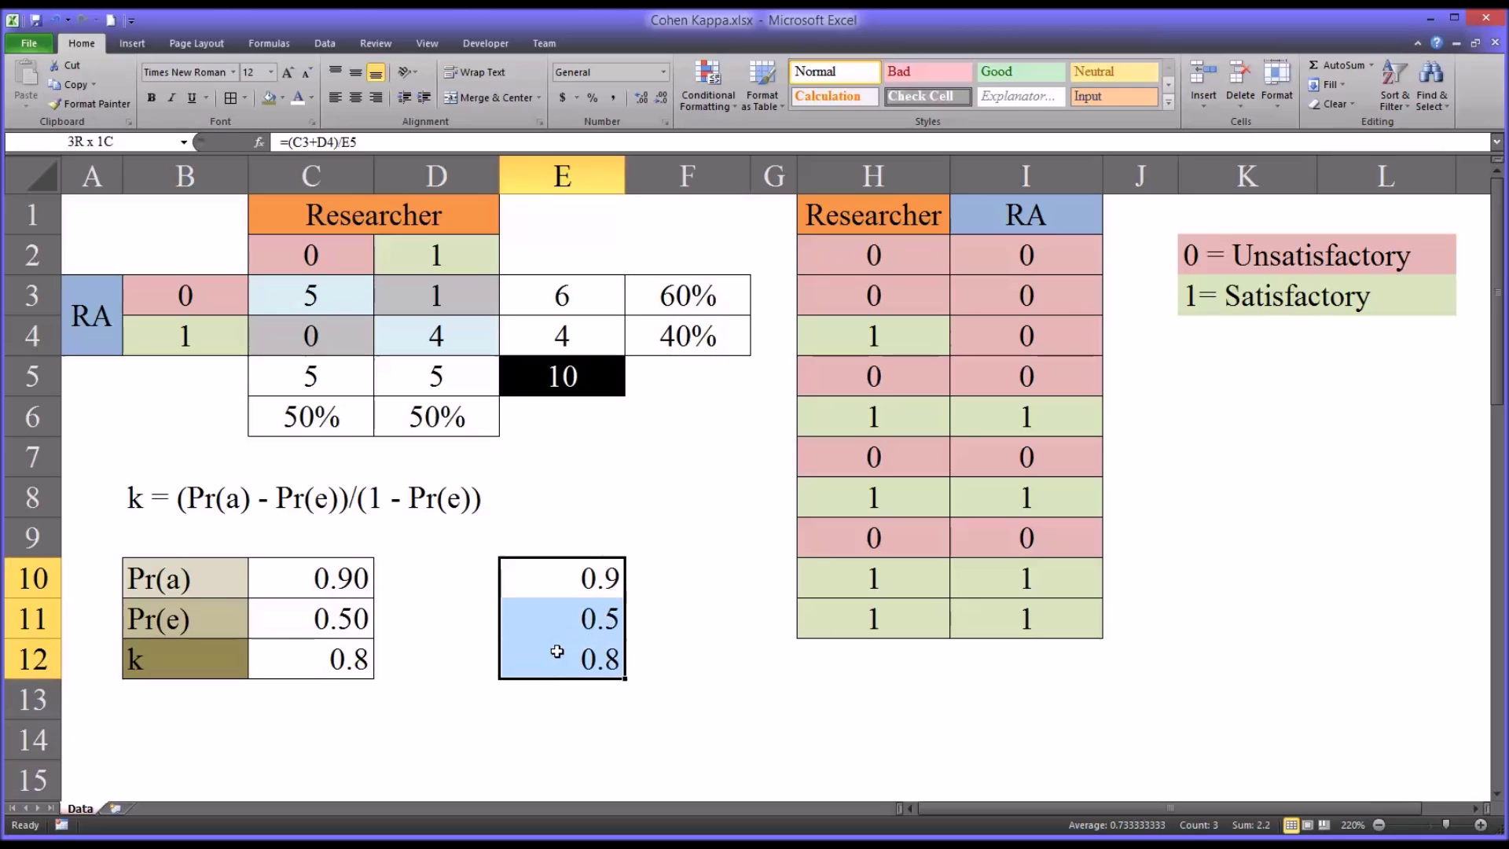
key(Delete)
click(526, 656)
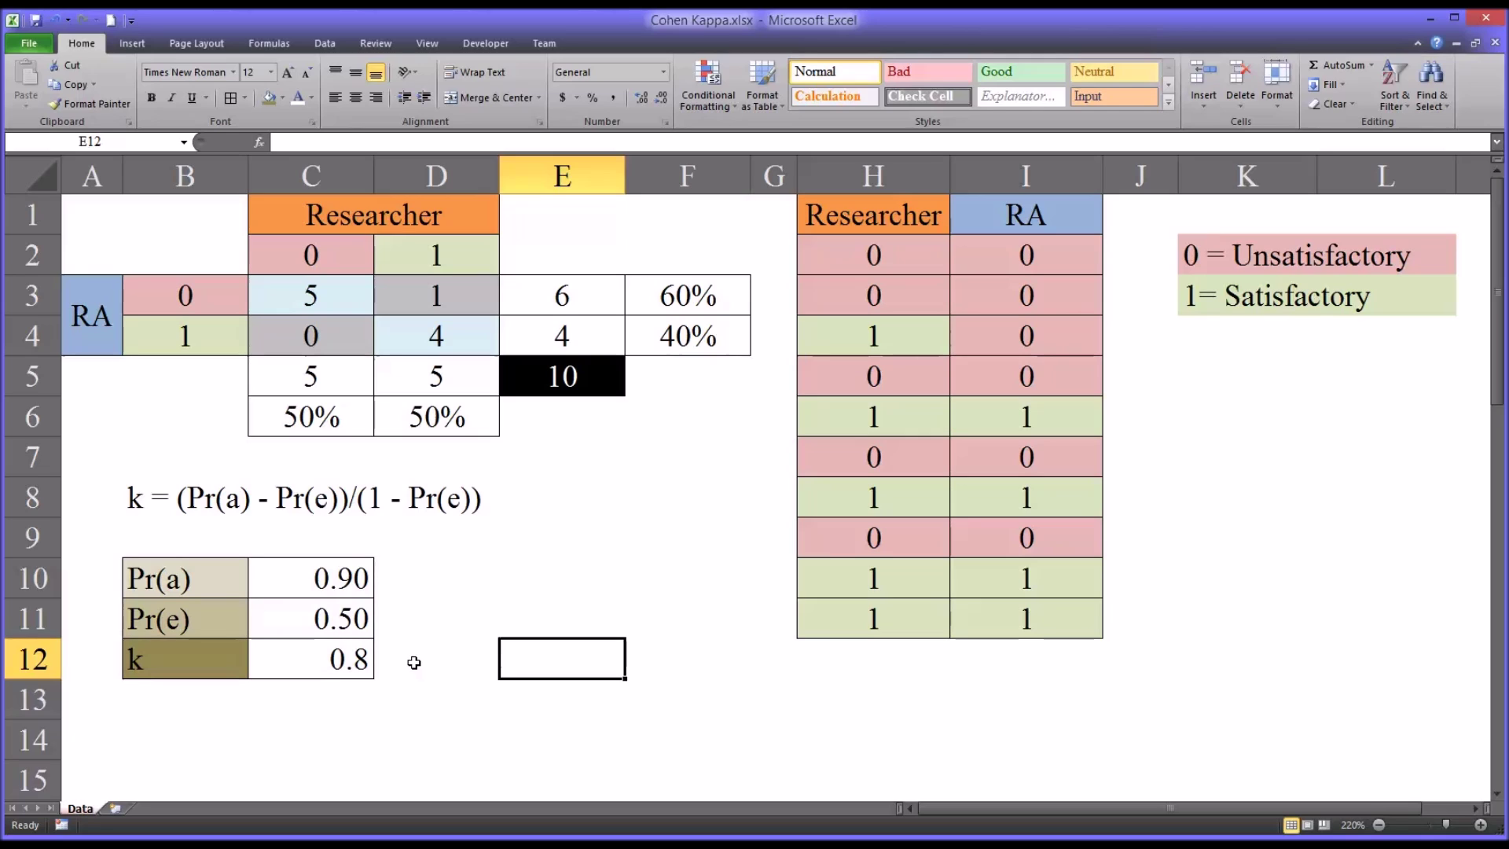
click(300, 662)
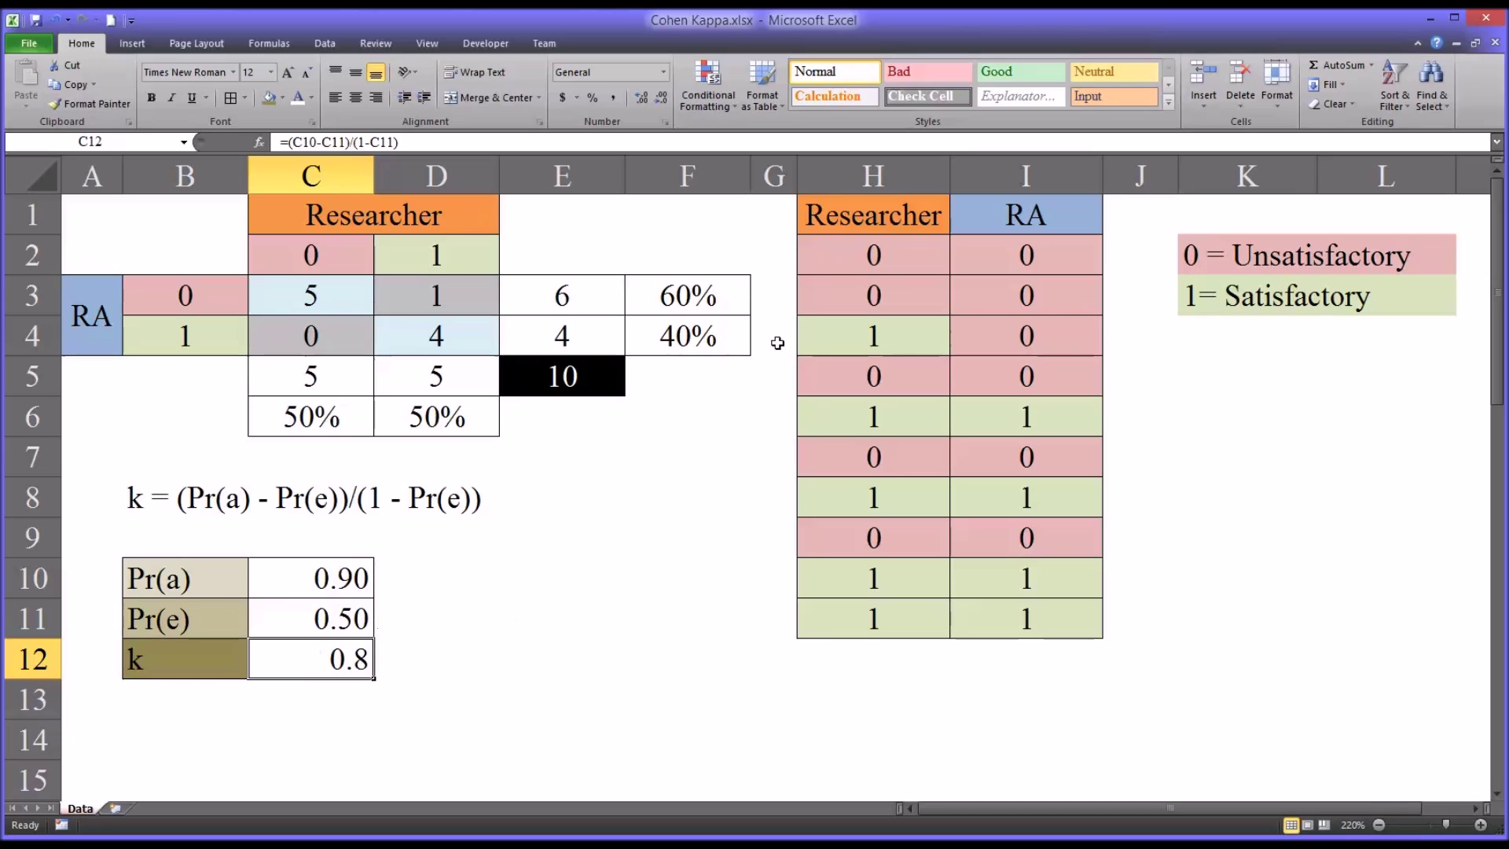
click(867, 219)
click(1002, 210)
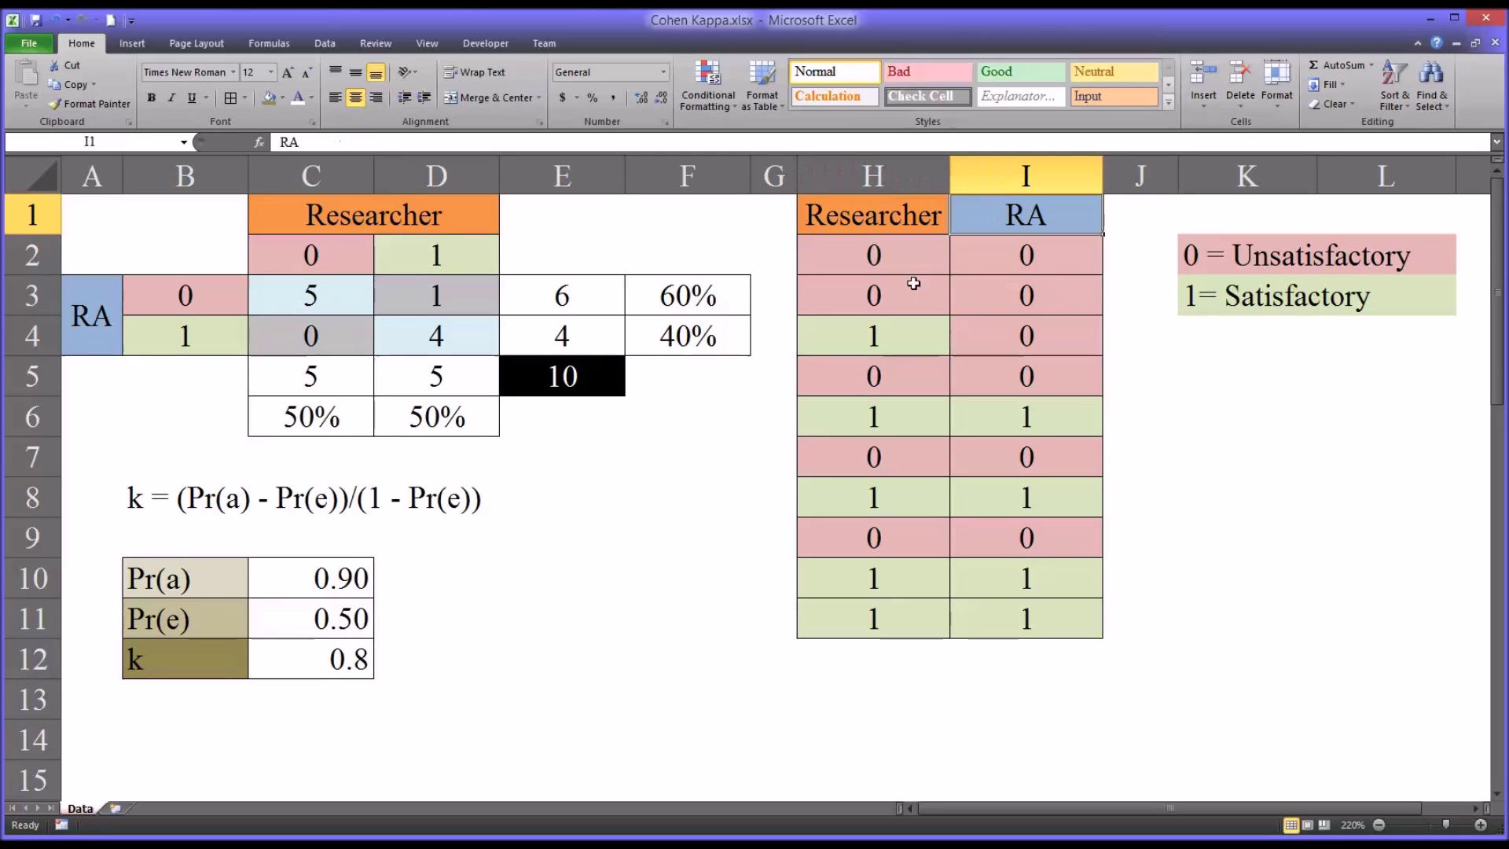
click(810, 216)
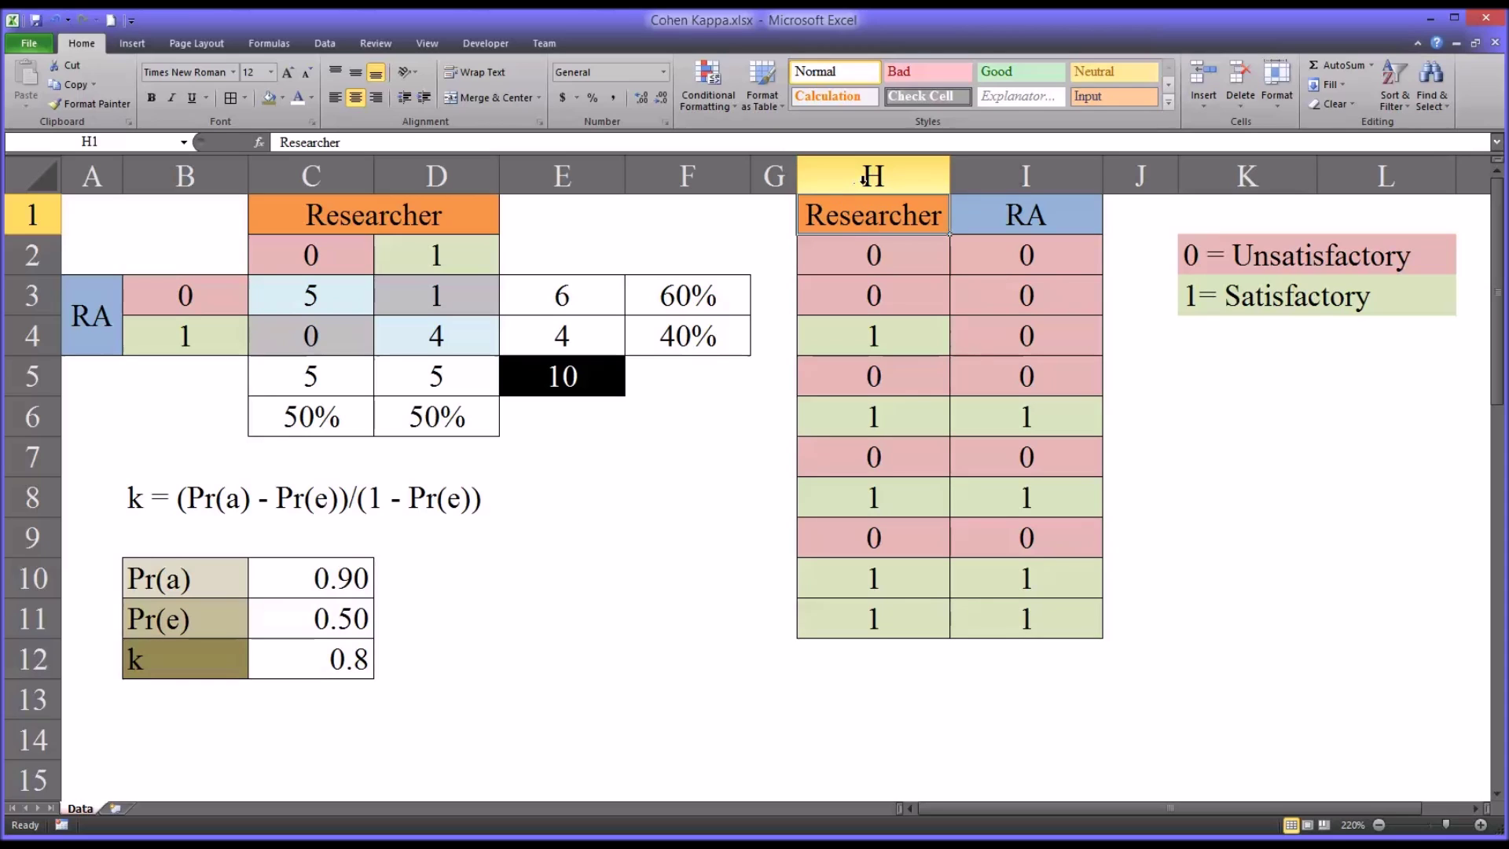
click(580, 569)
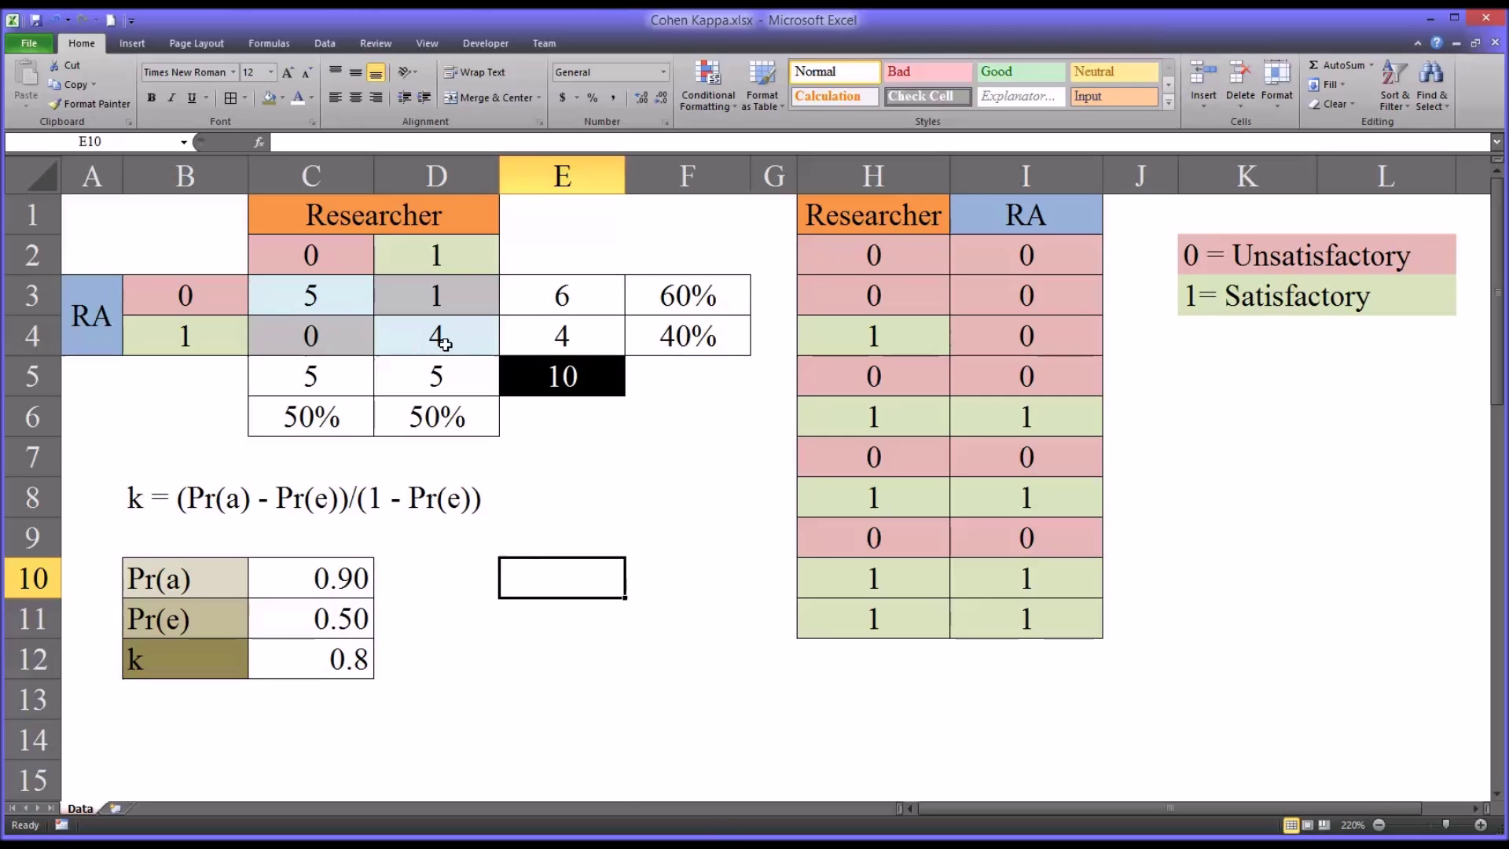
click(411, 336)
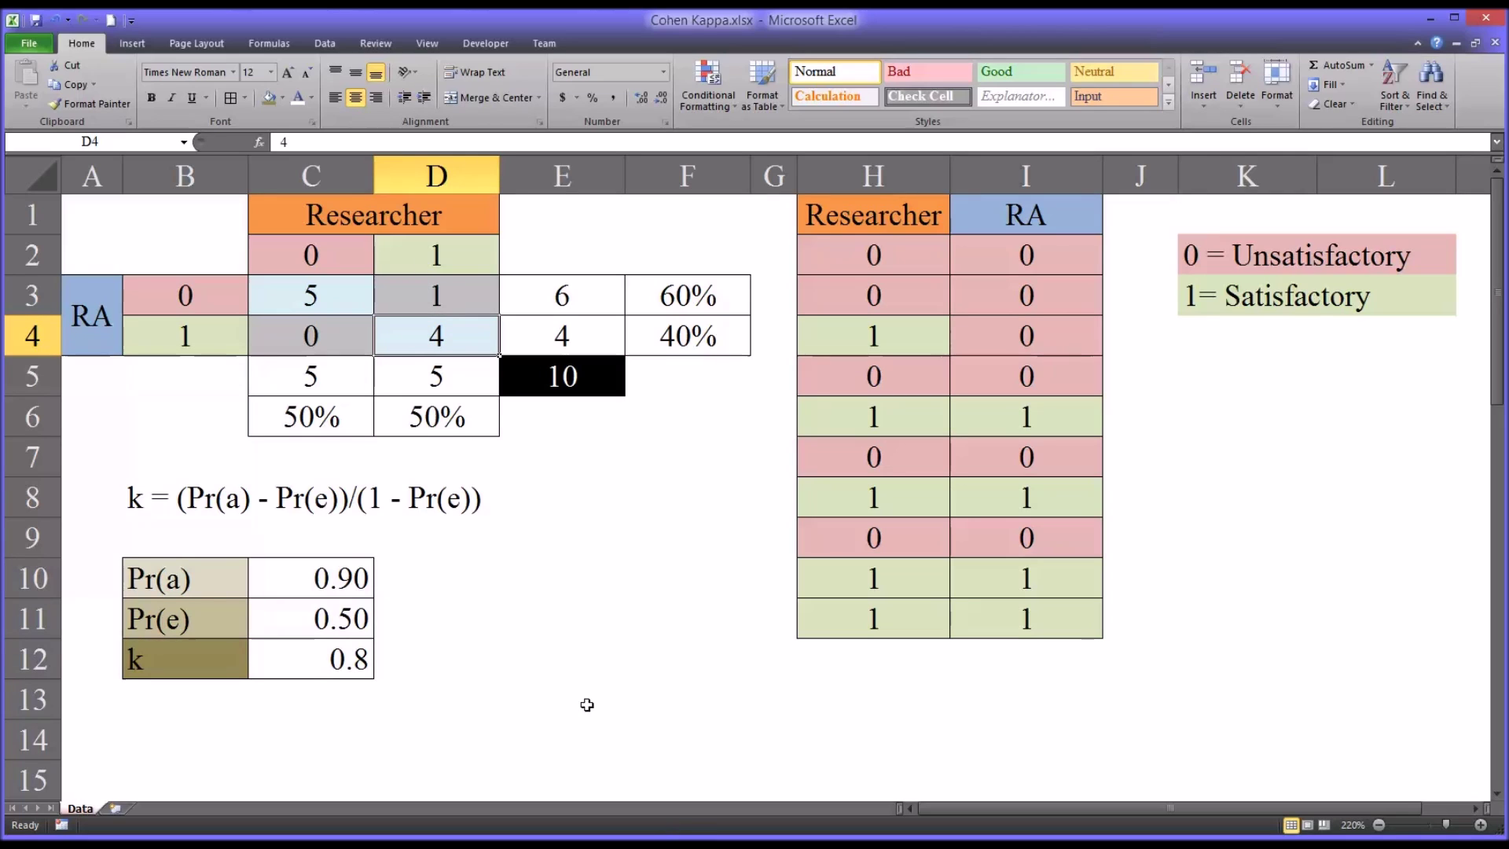
click(440, 258)
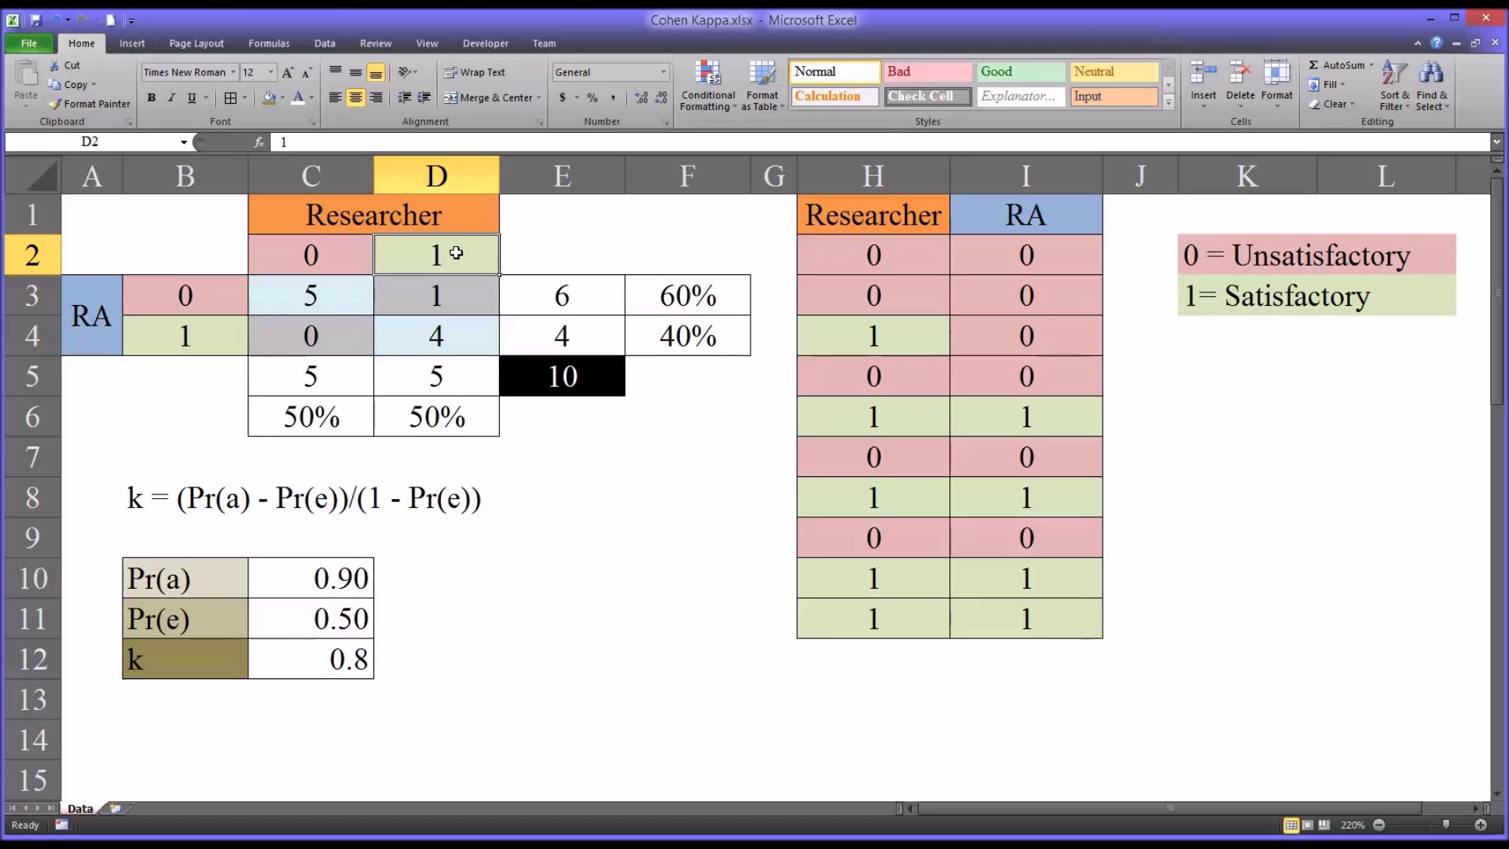
click(185, 336)
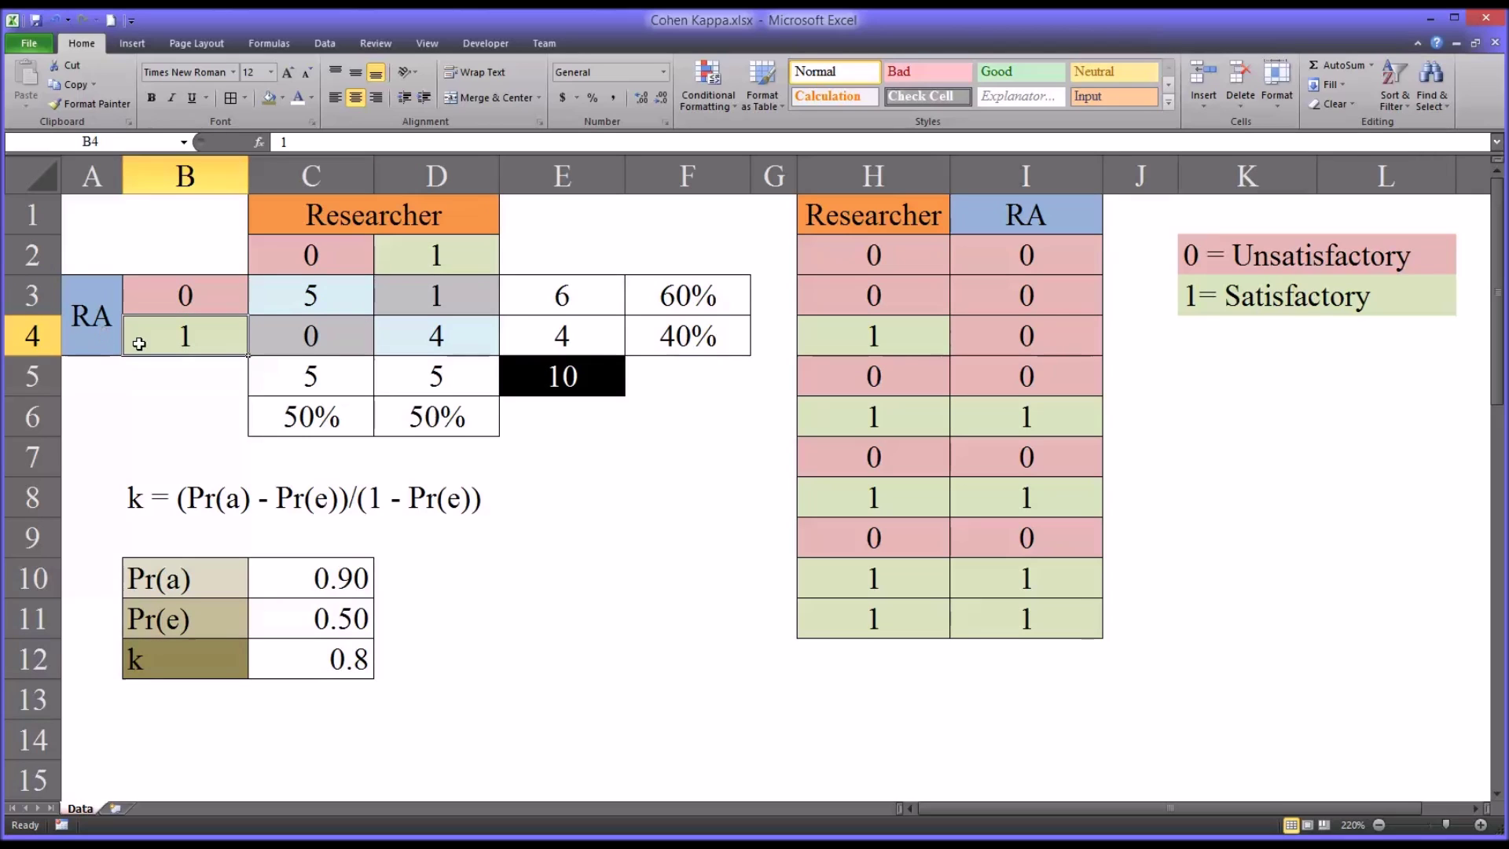
click(440, 351)
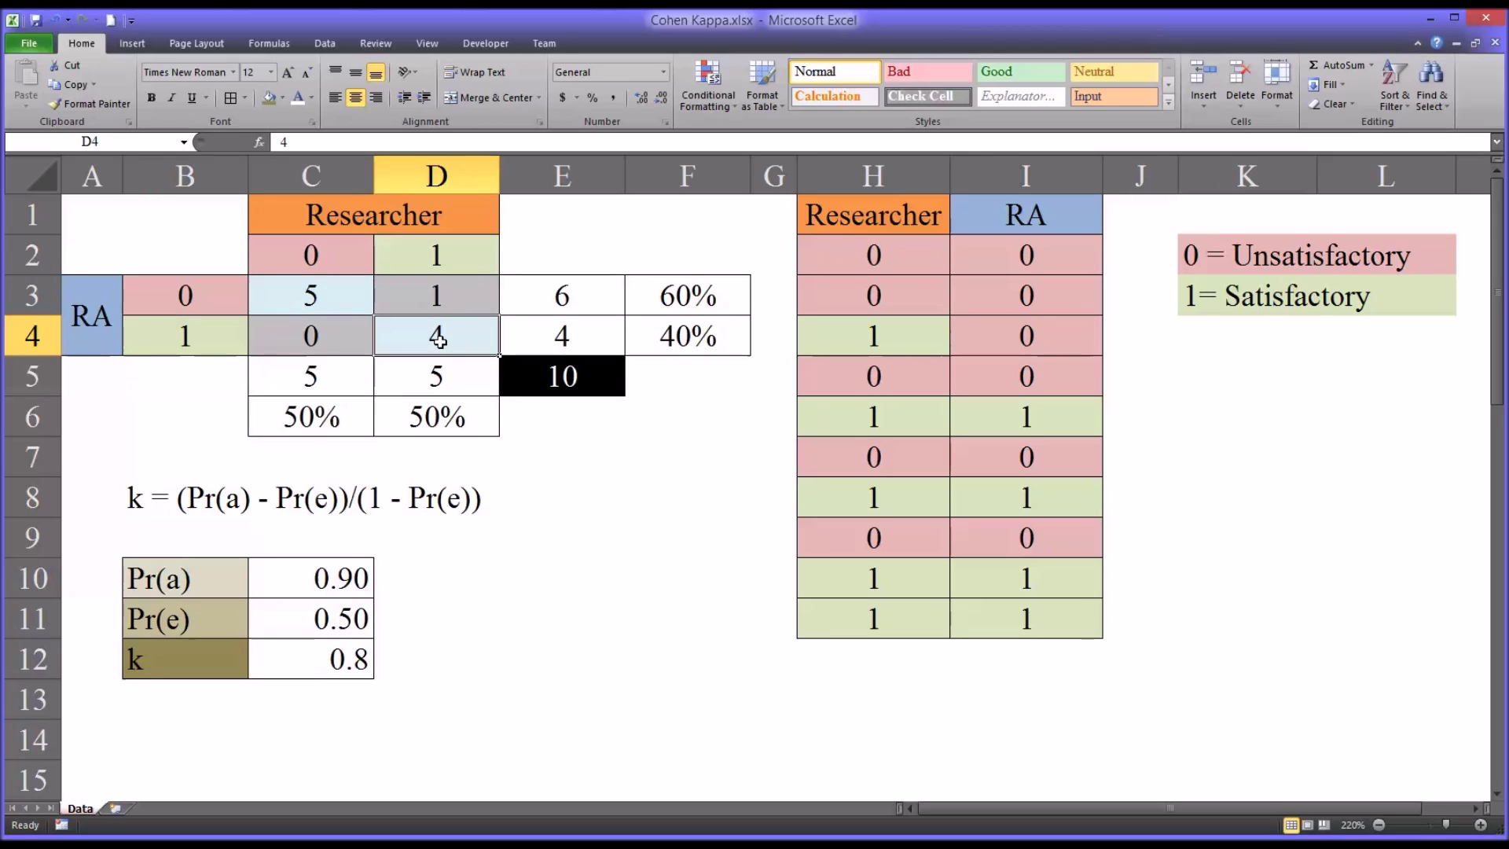
click(437, 376)
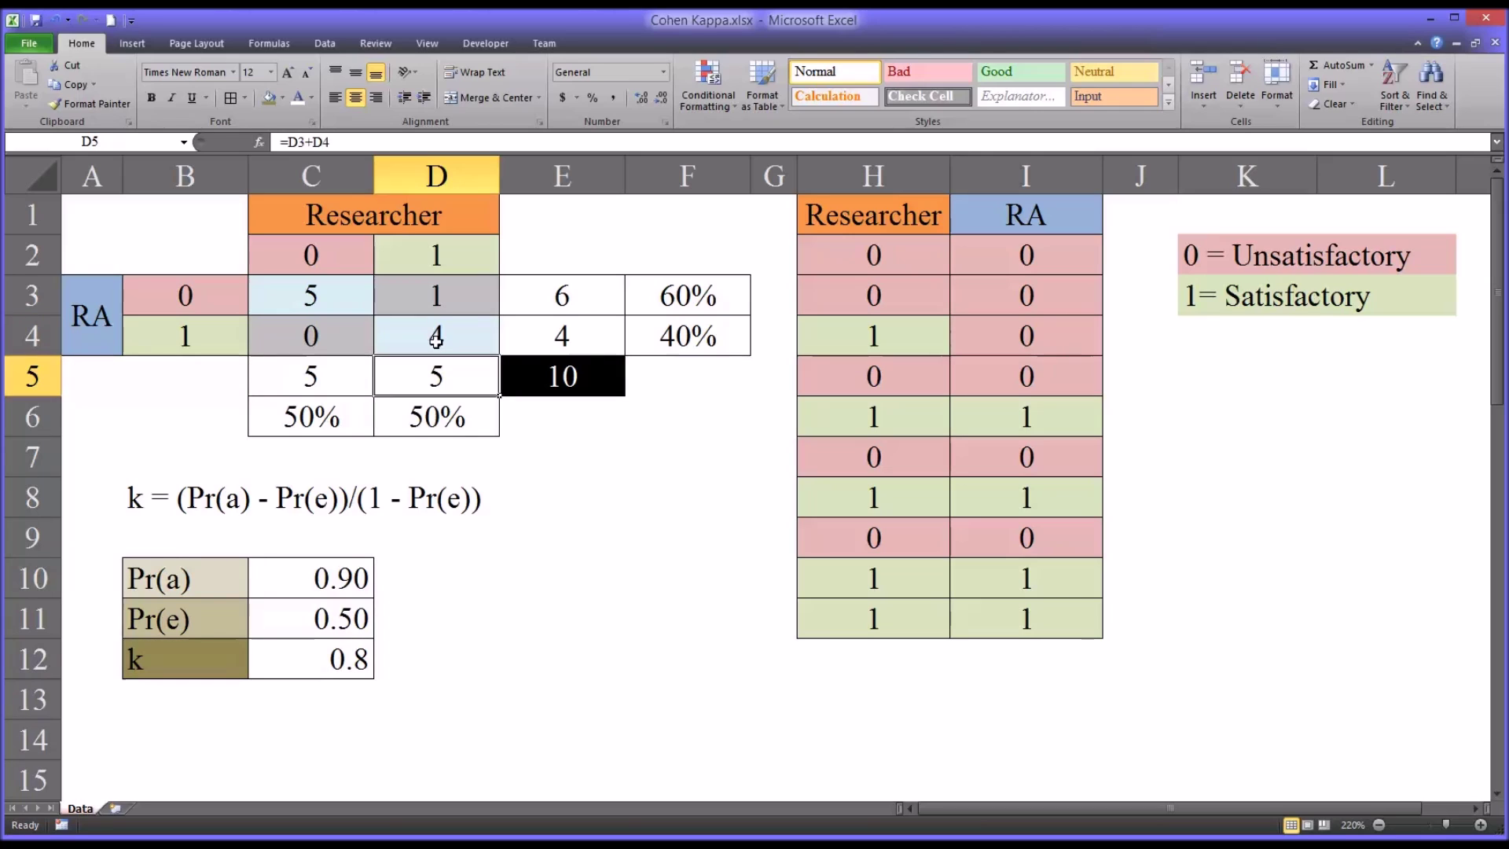
click(436, 339)
drag(437, 340, 441, 367)
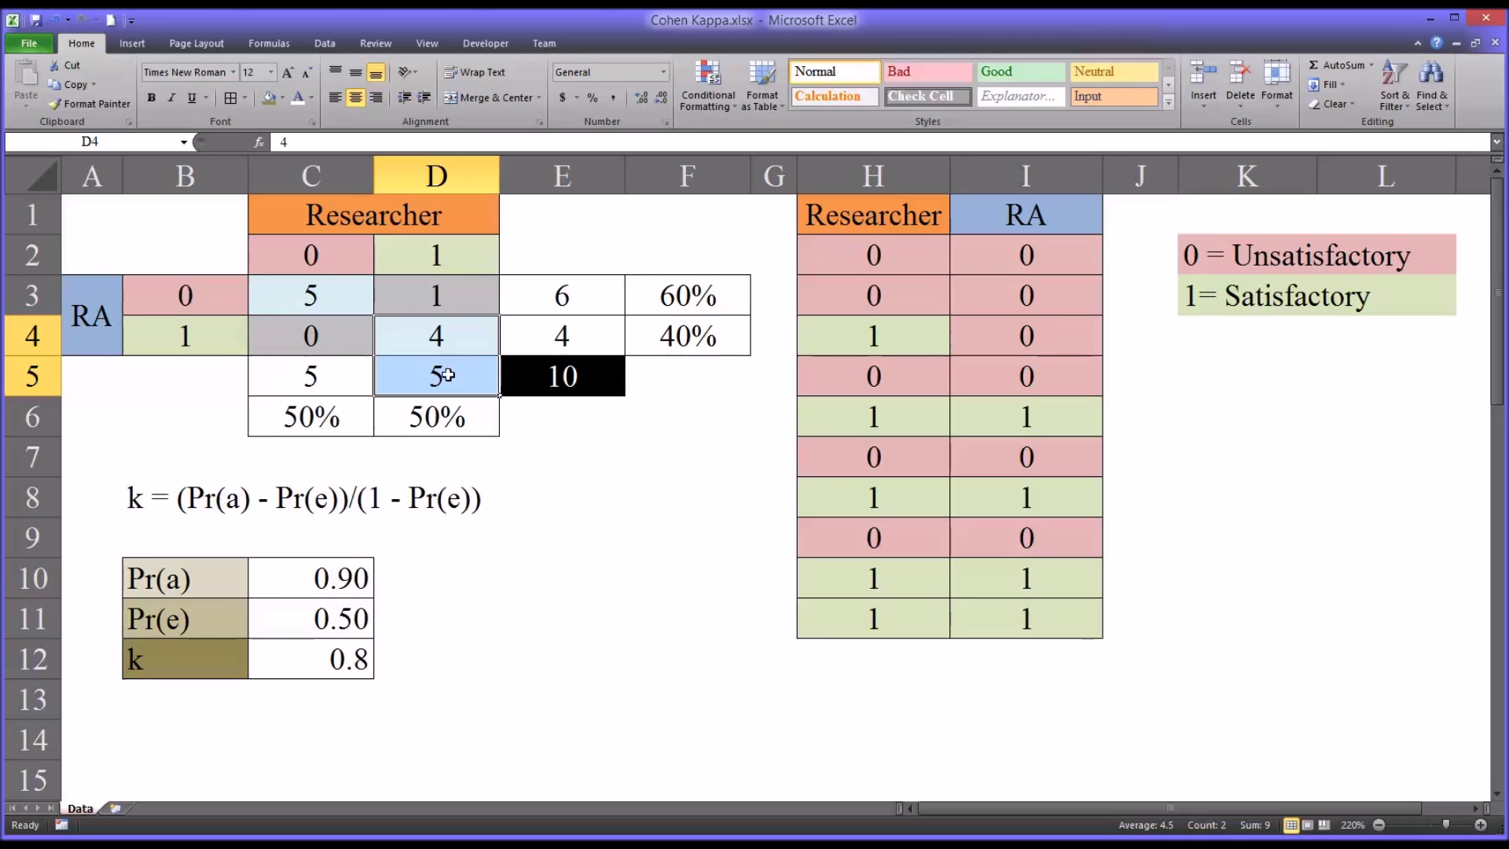
click(289, 257)
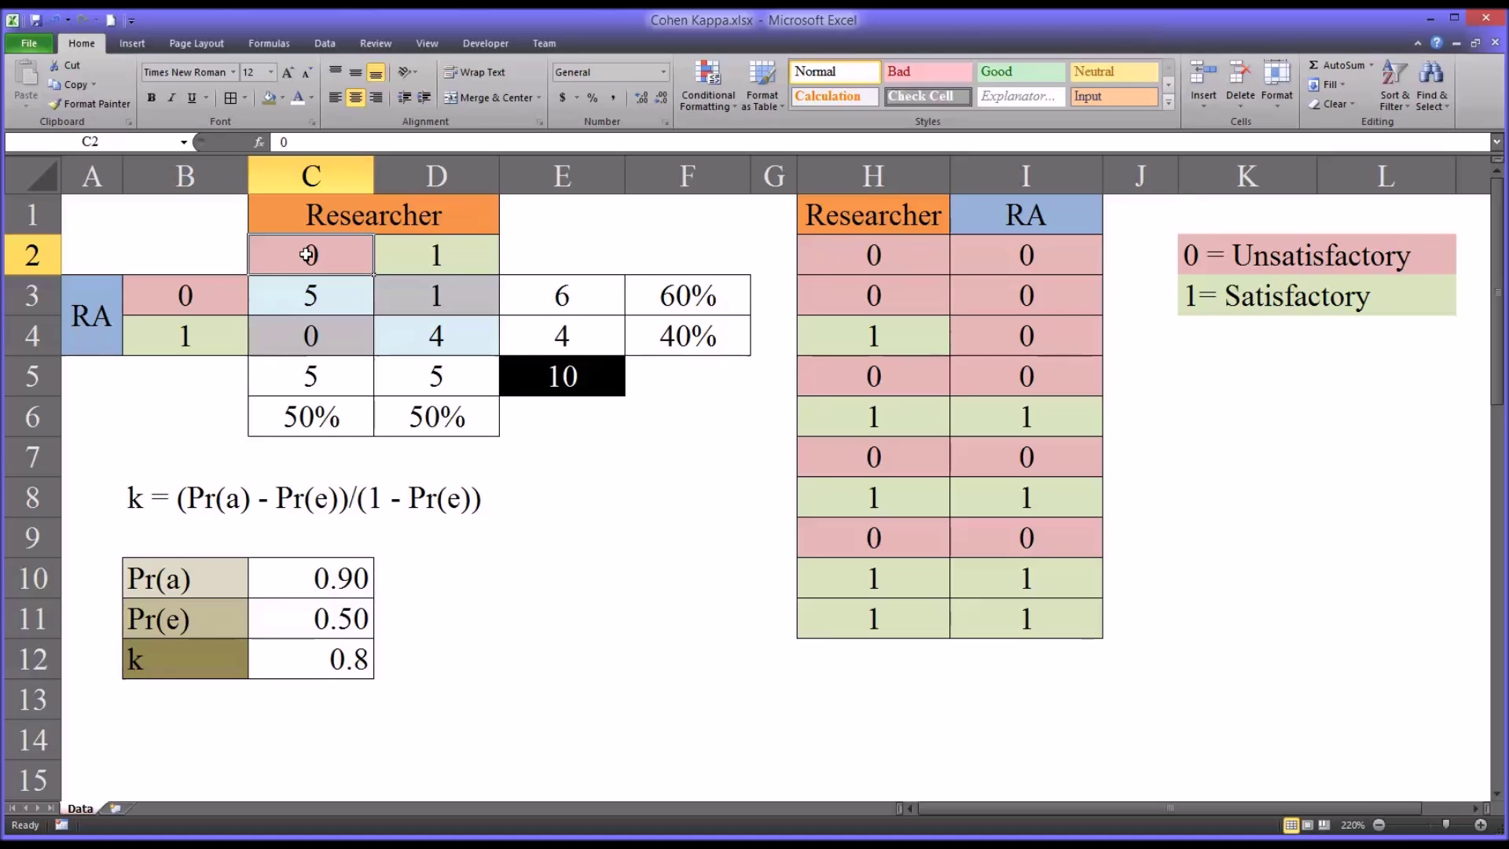
click(117, 304)
click(168, 296)
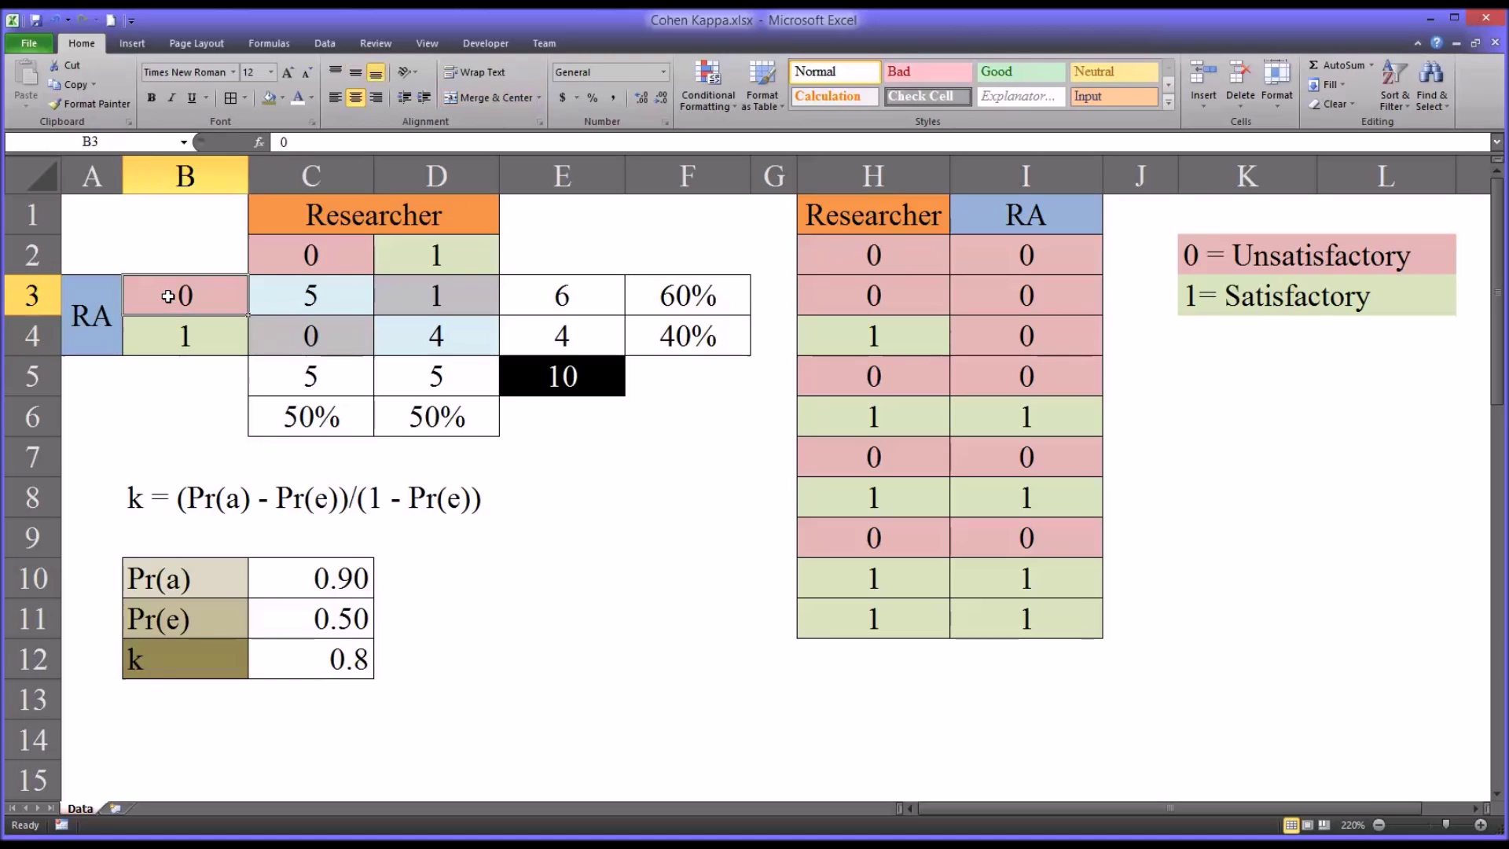
click(281, 293)
click(288, 372)
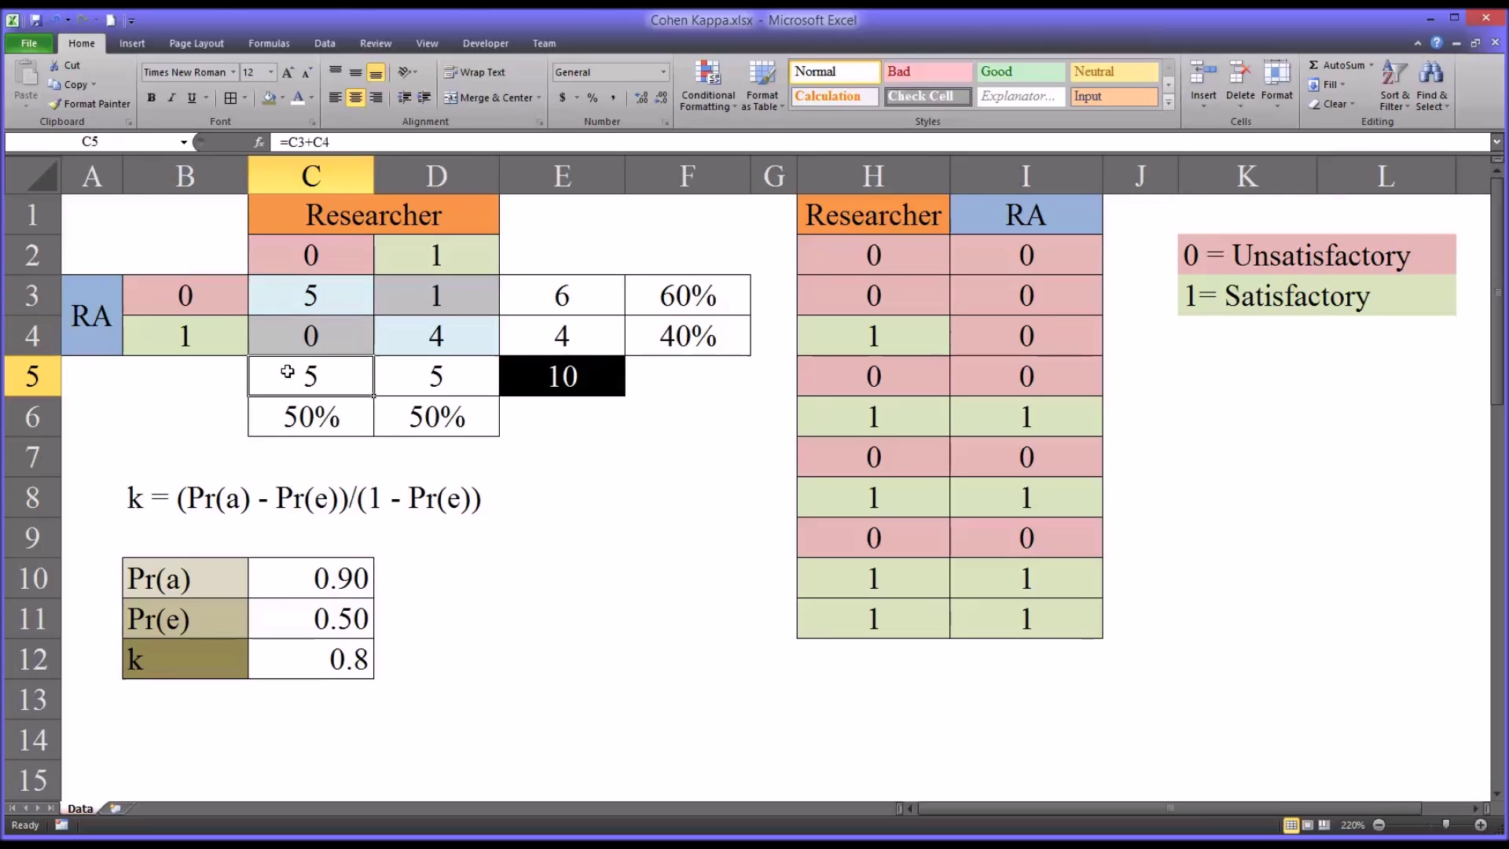
click(293, 302)
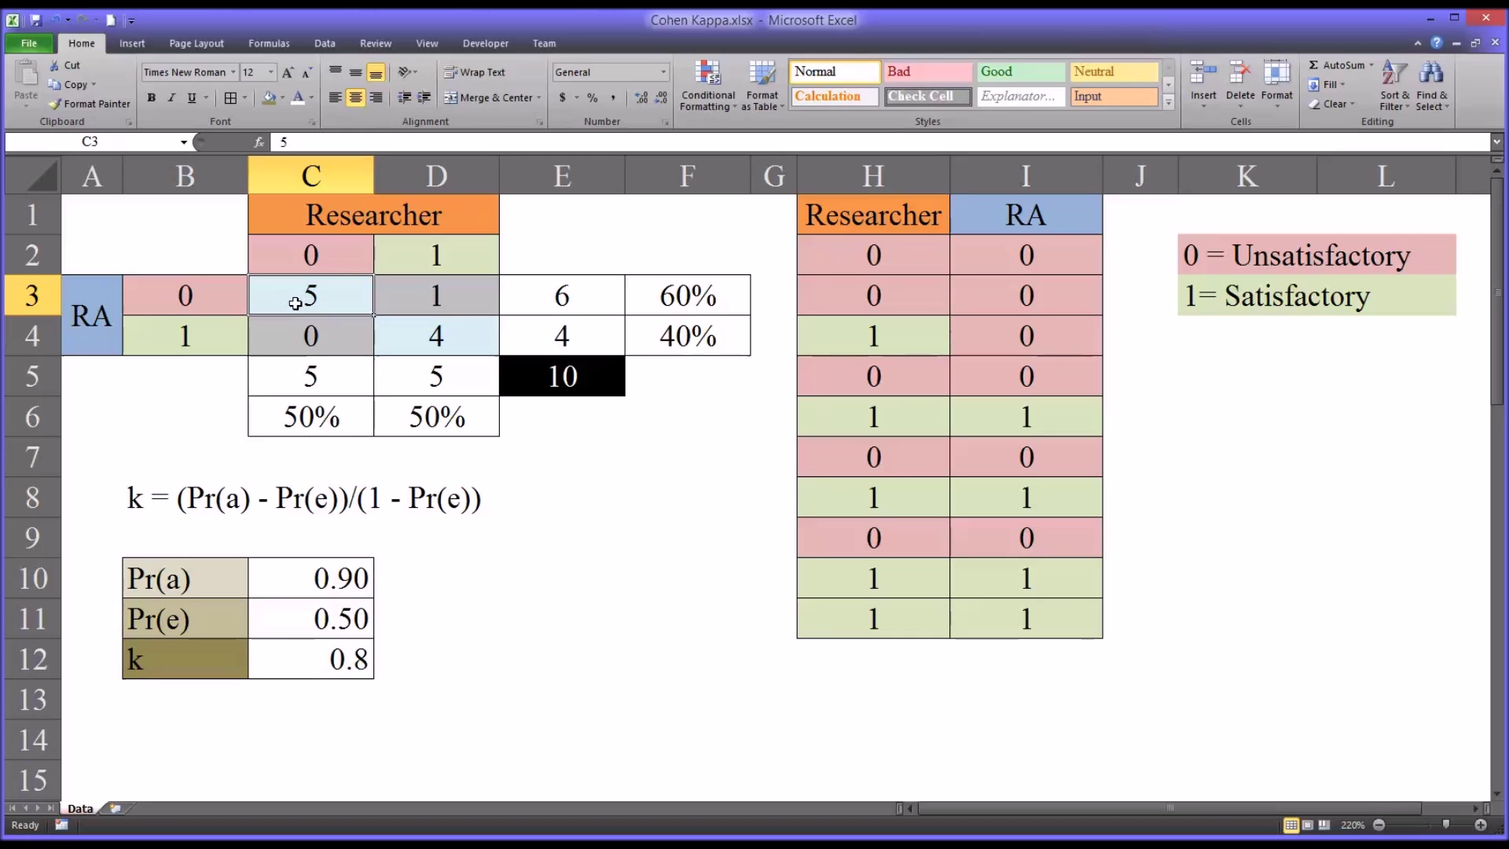